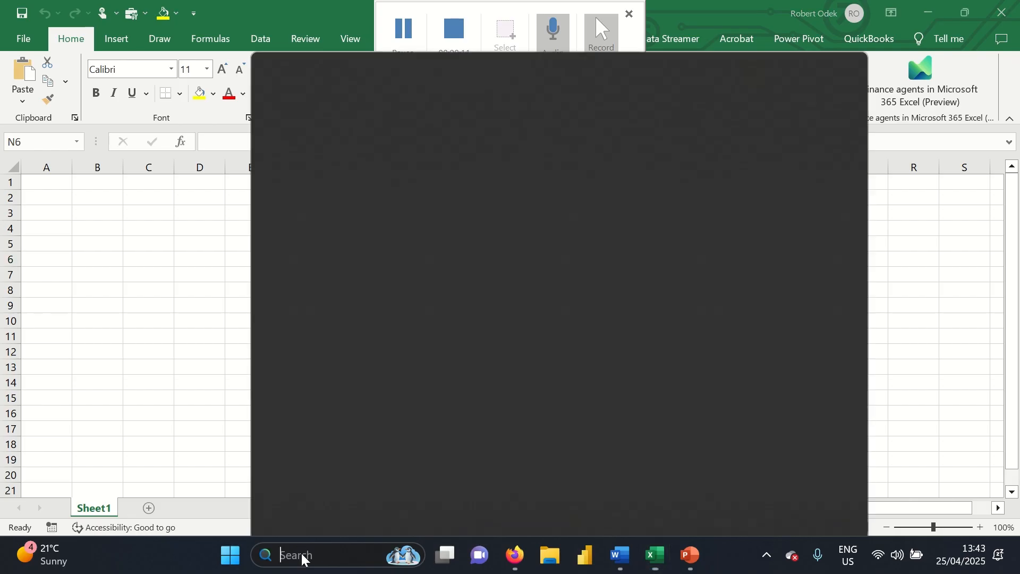
Launch Excel from search, then close the new blank workbook without saving
text(Excel)
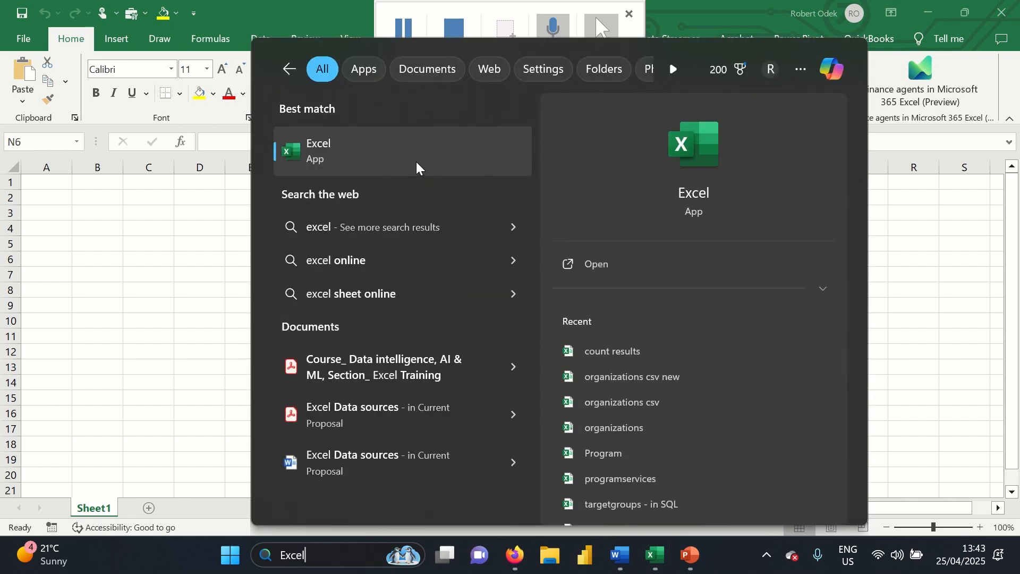
click(364, 155)
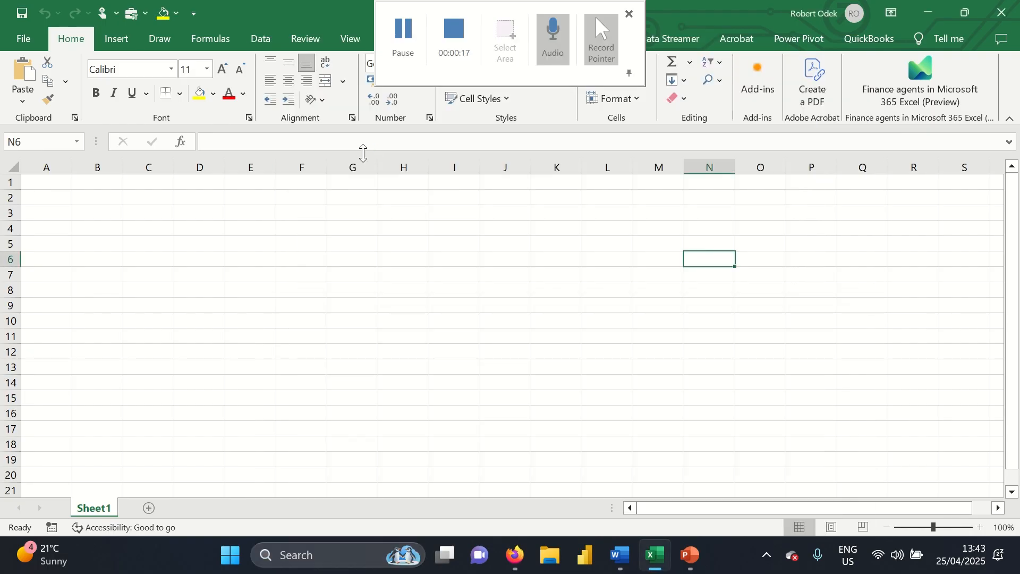
click(303, 308)
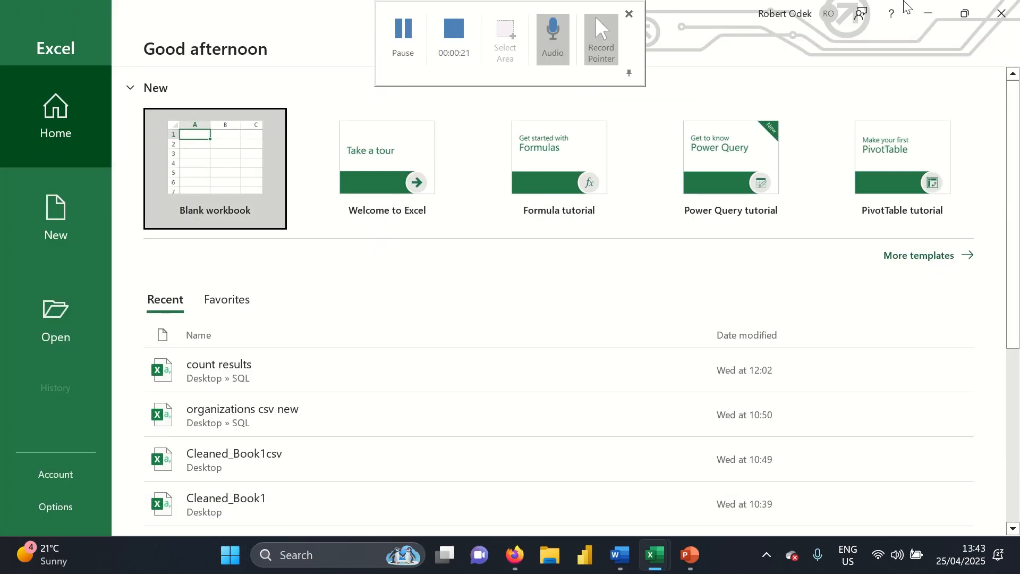
click(1015, 11)
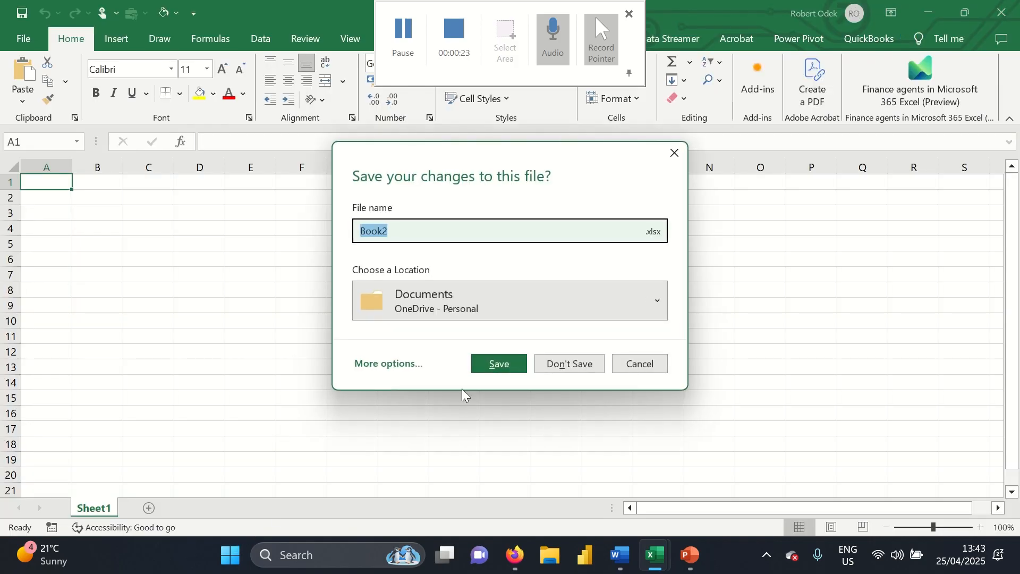
click(576, 352)
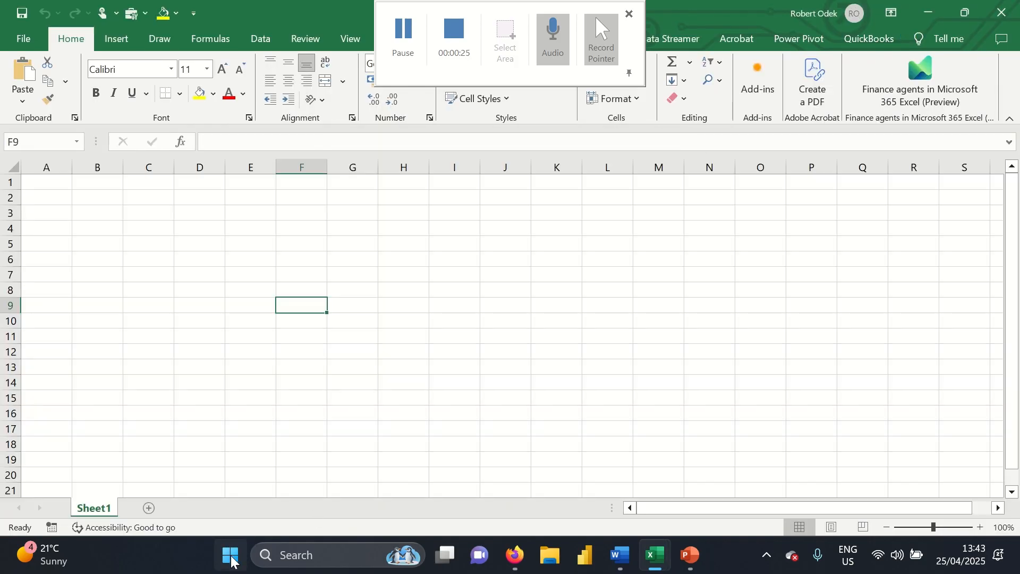
Select various cells on the blank sheet, including J7, A1, A4, B1 and B1:C1
click(231, 555)
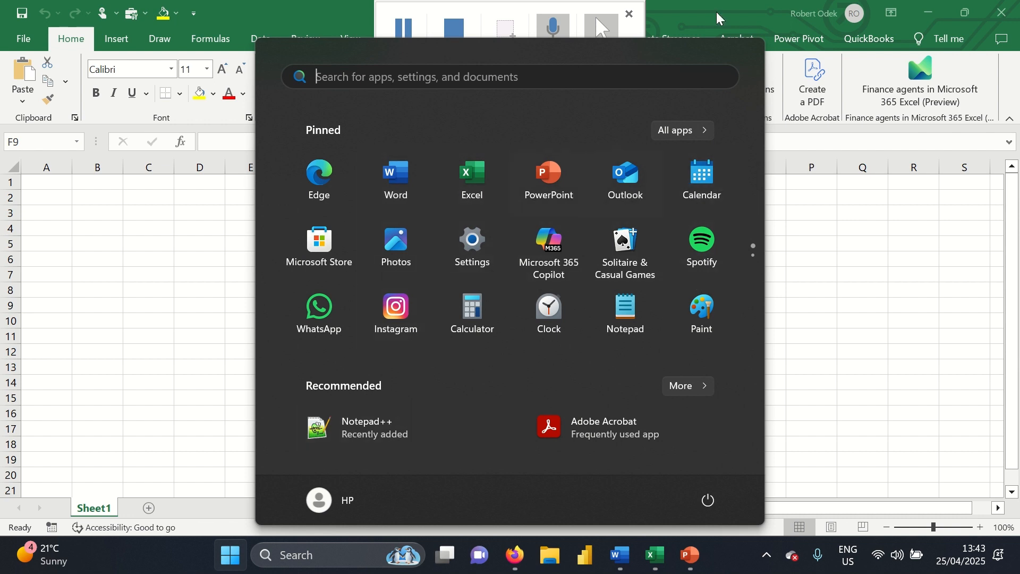
click(851, 260)
click(496, 277)
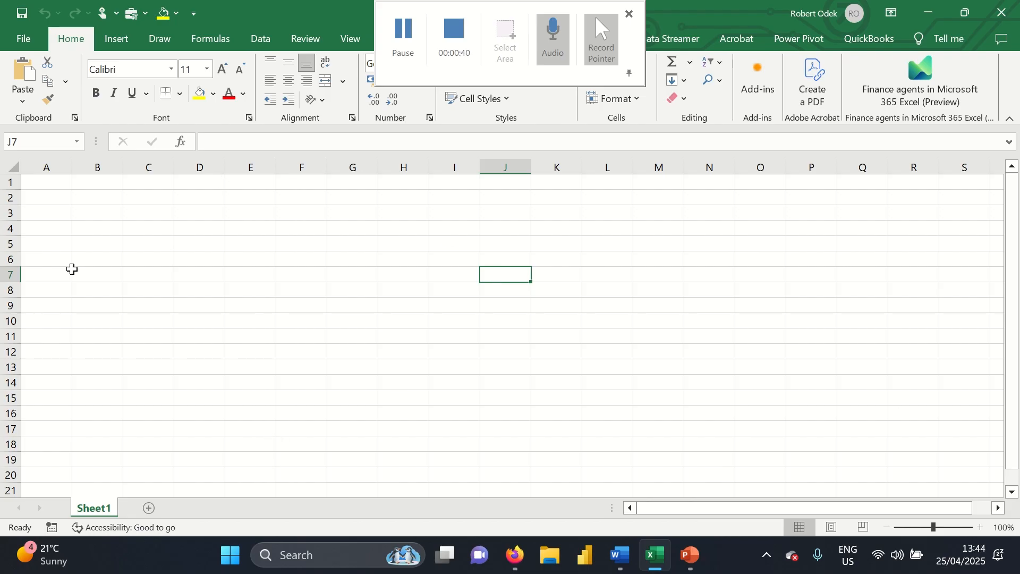
click(47, 185)
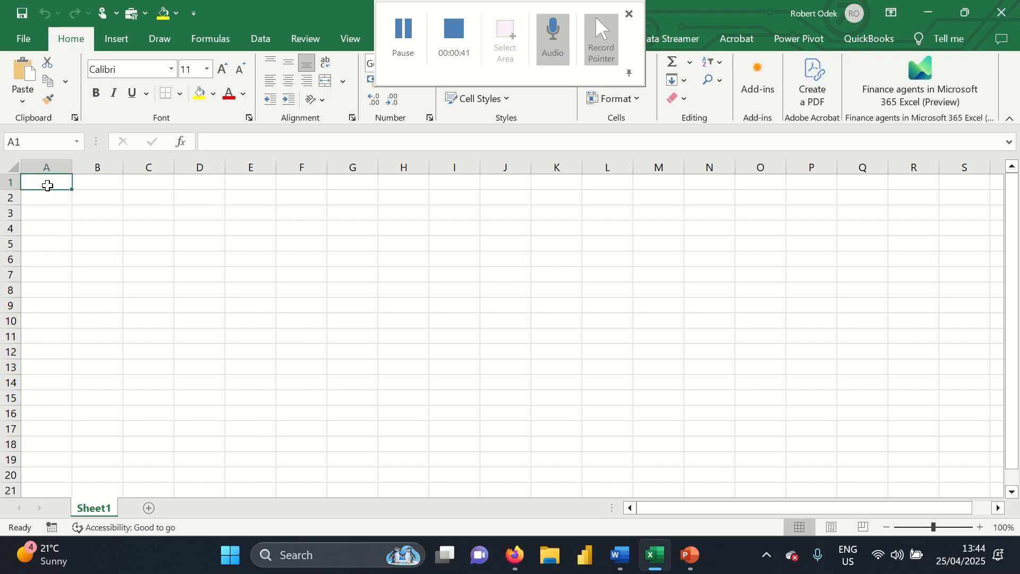
click(45, 223)
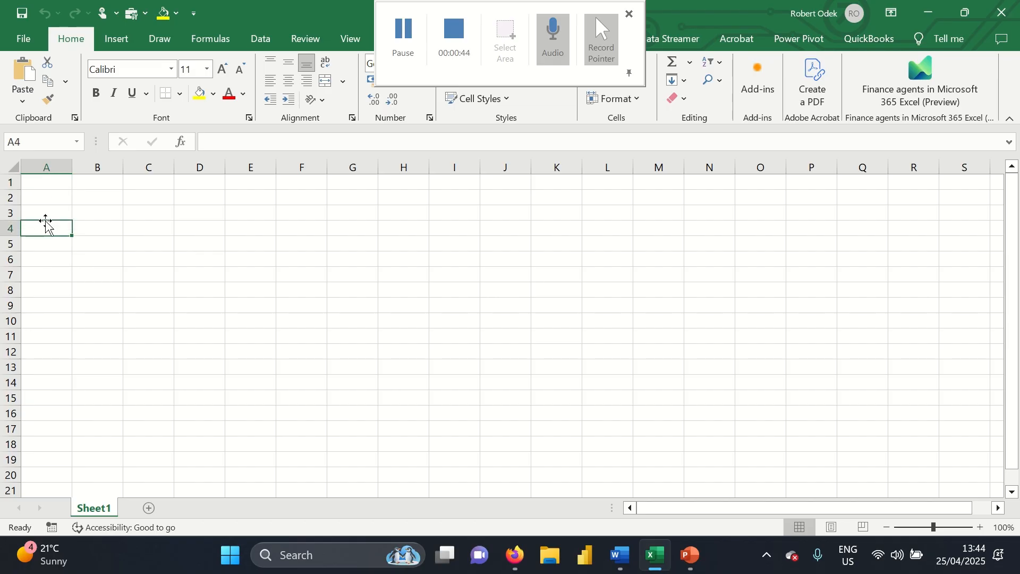
click(46, 181)
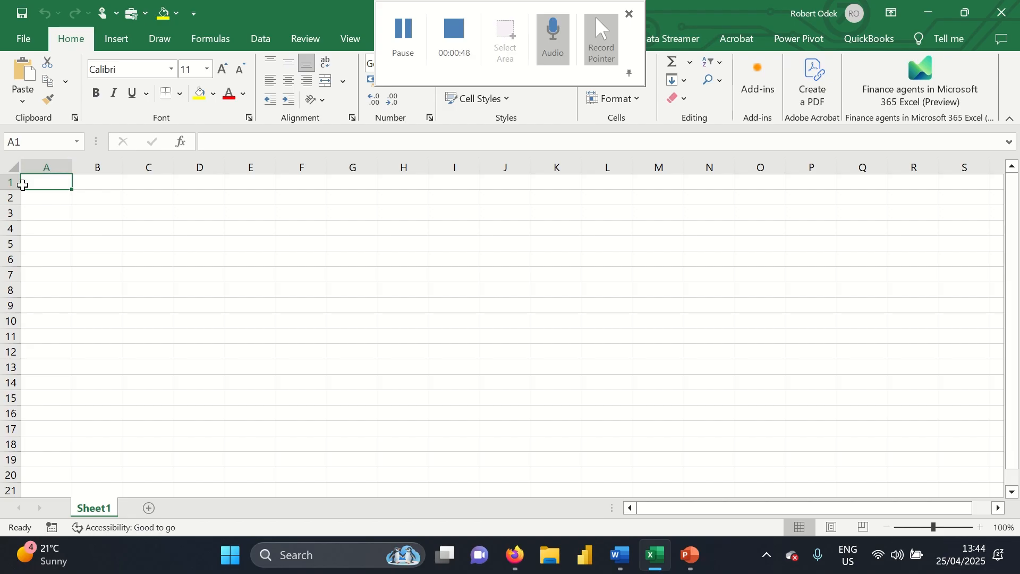
click(87, 185)
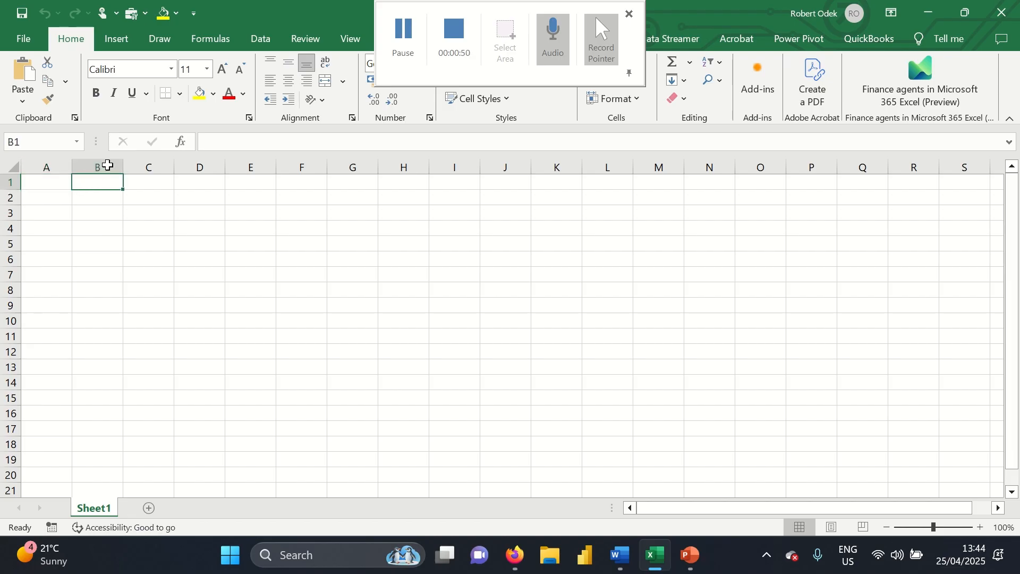
drag(101, 181, 148, 164)
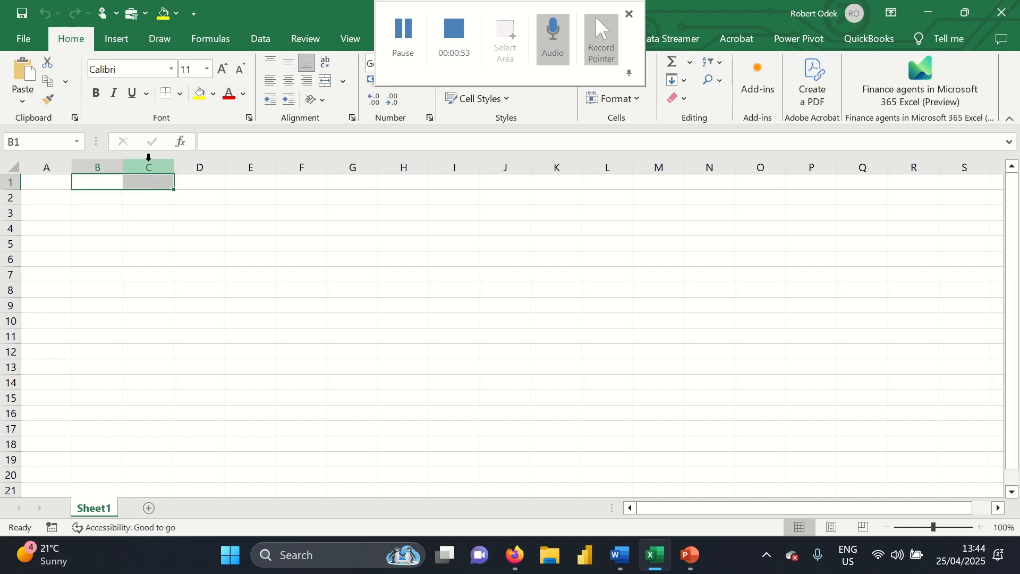
click(151, 181)
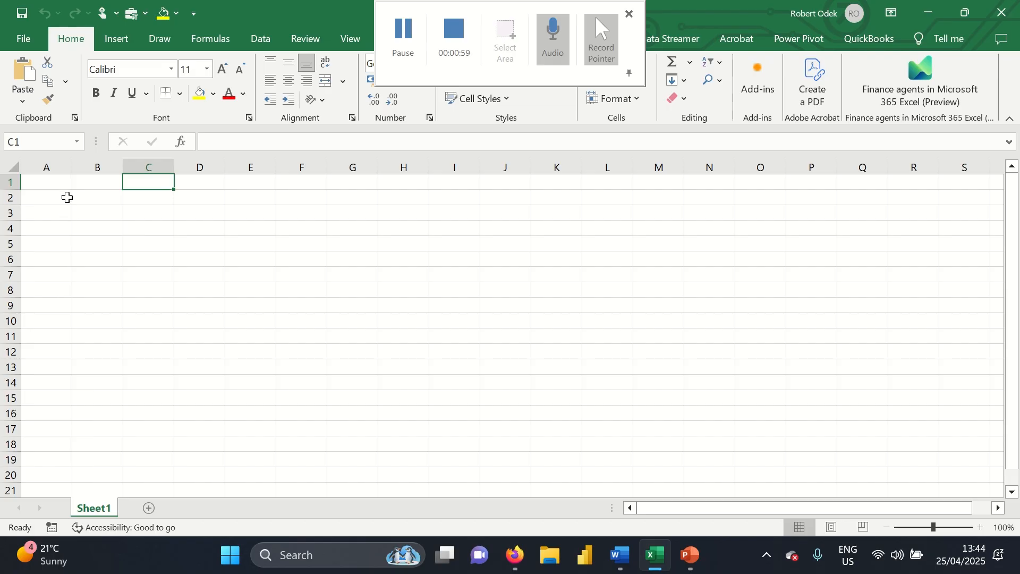
Select columns A through E and rows 1 through 3 in turn, then cells A2 and B3
click(55, 163)
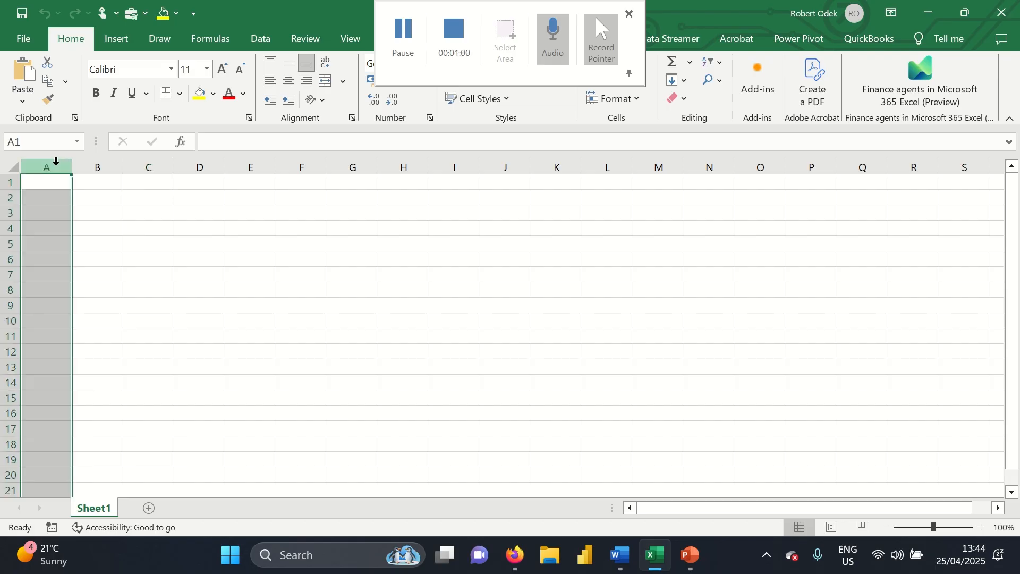
click(97, 166)
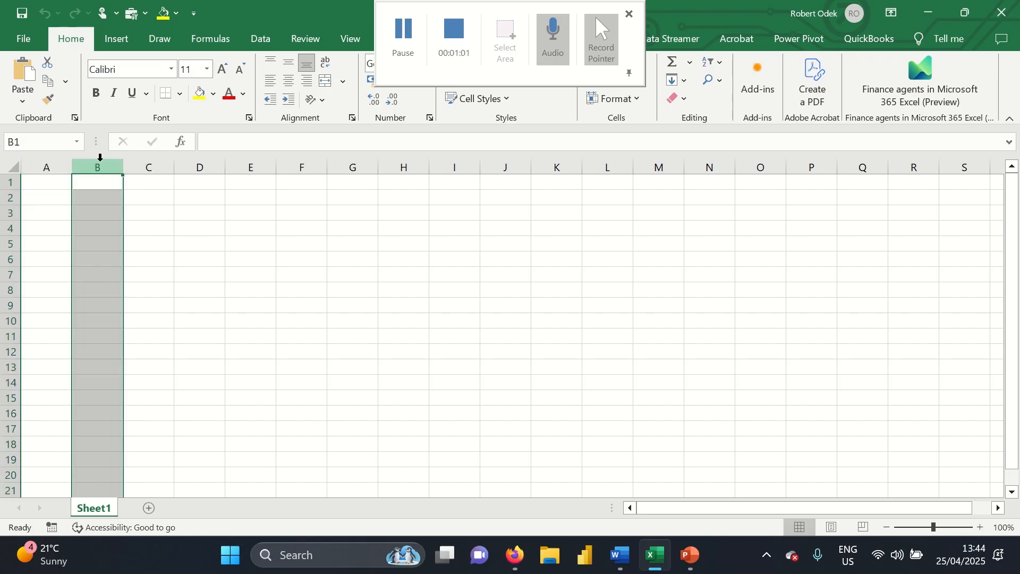
click(151, 162)
click(198, 161)
click(238, 162)
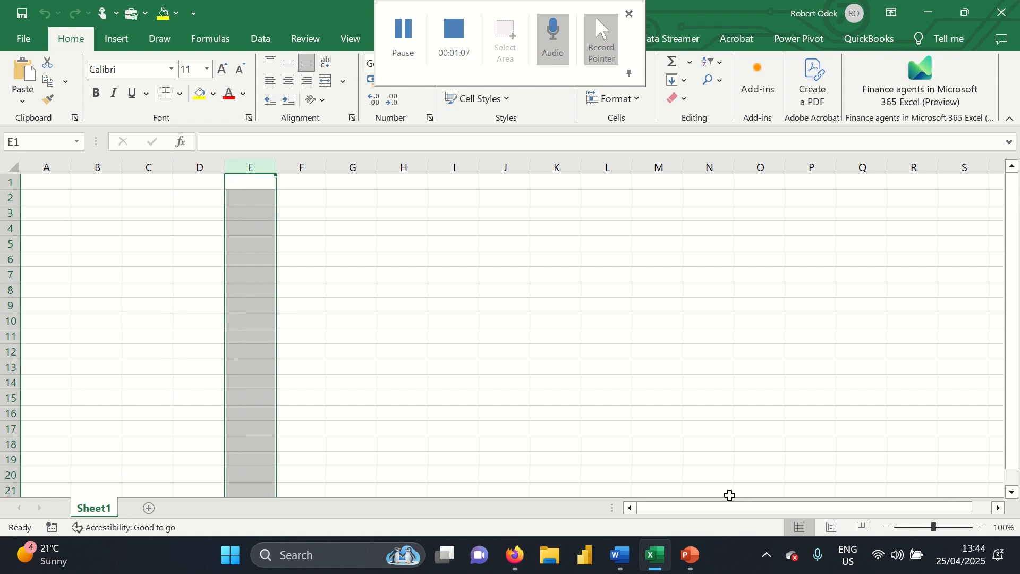
drag(709, 505, 683, 512)
click(7, 182)
click(7, 197)
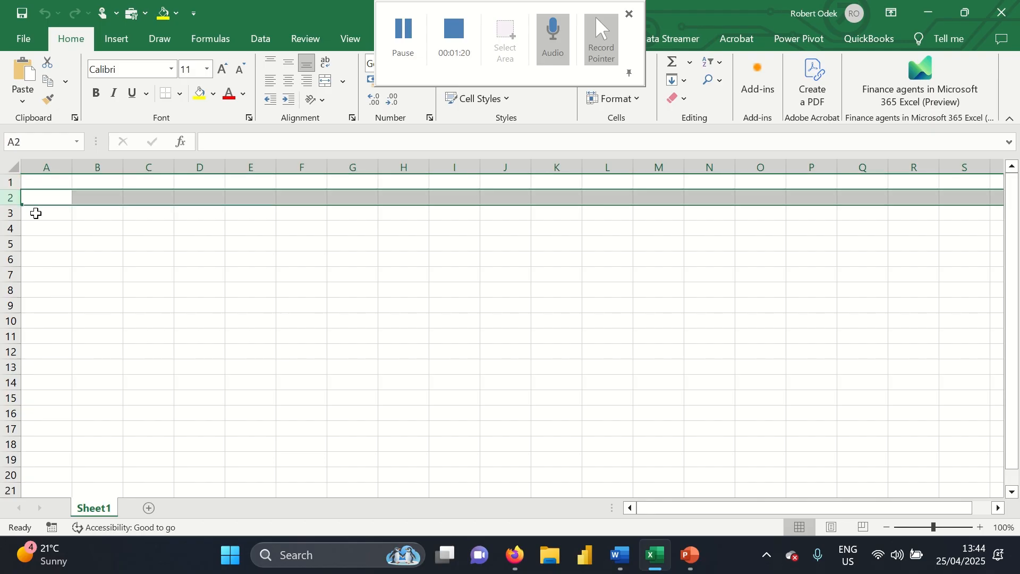
click(8, 213)
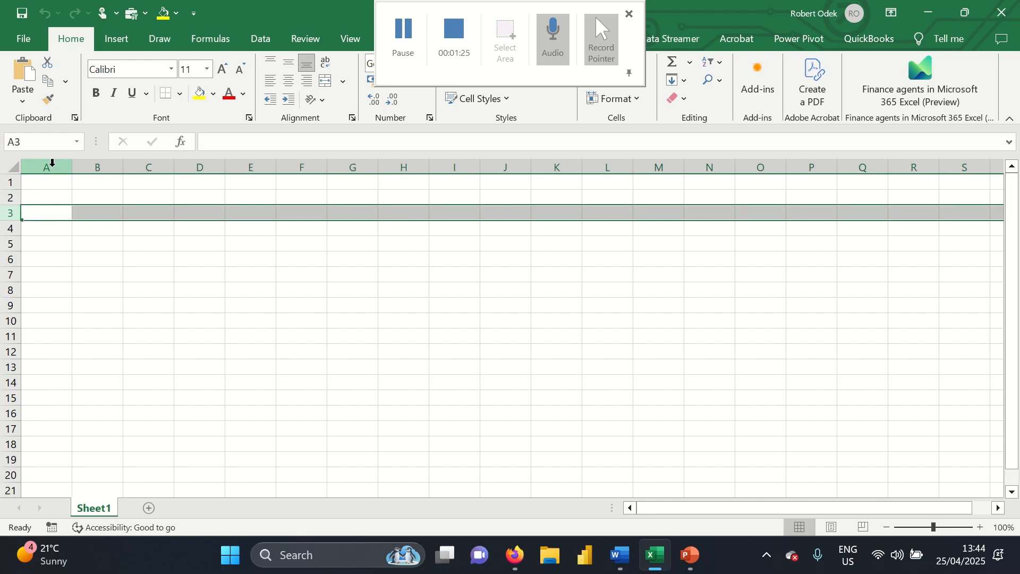
click(47, 195)
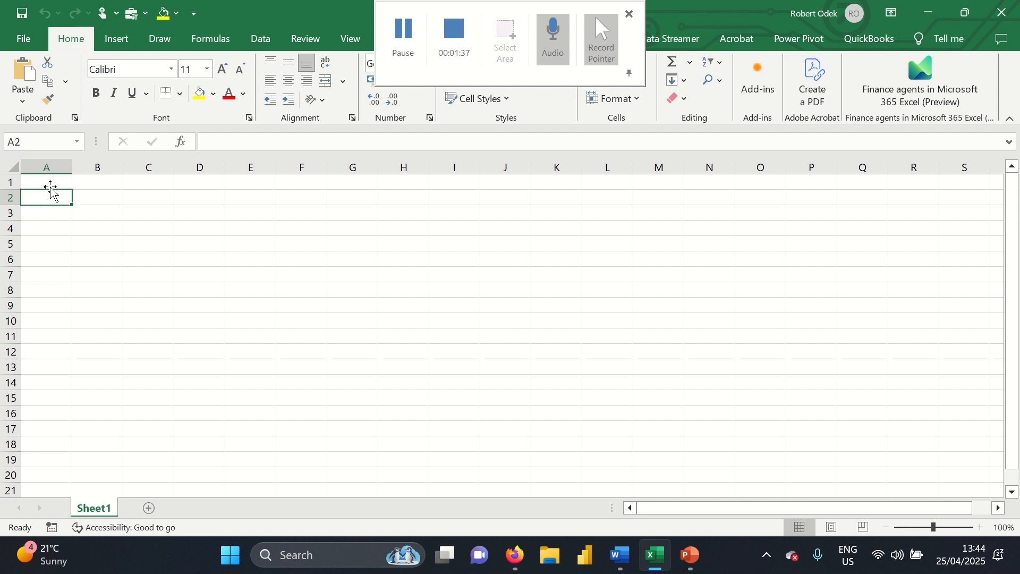
click(86, 215)
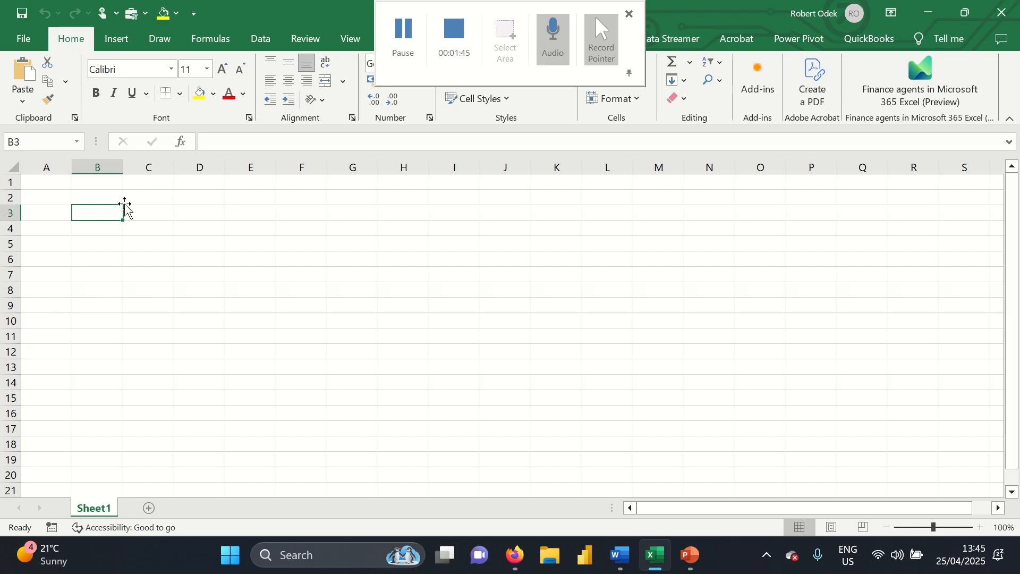
Enter the headings No, Name and Quantity in A2:C2
click(47, 201)
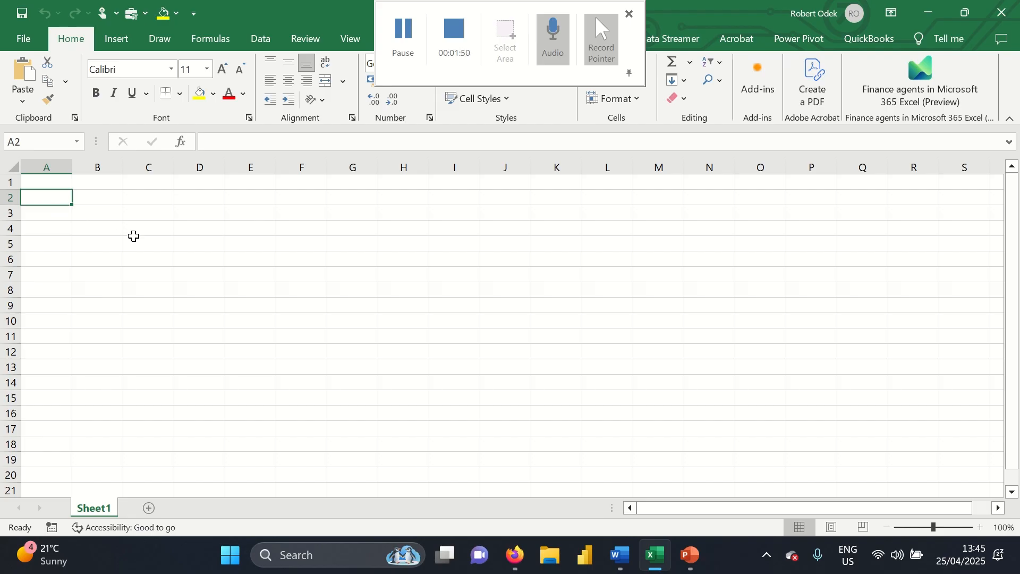
text(No.)
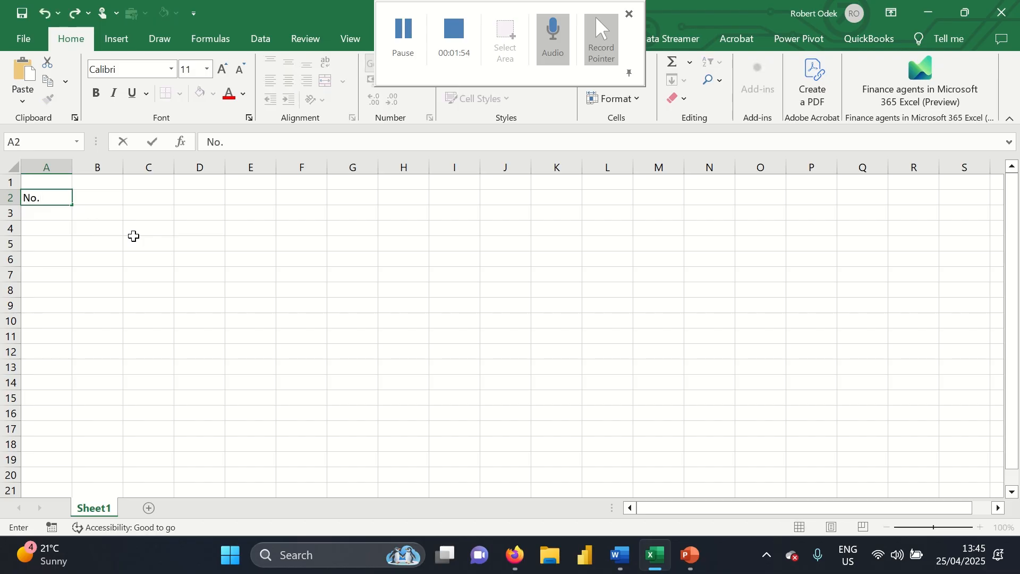
key(Tab)
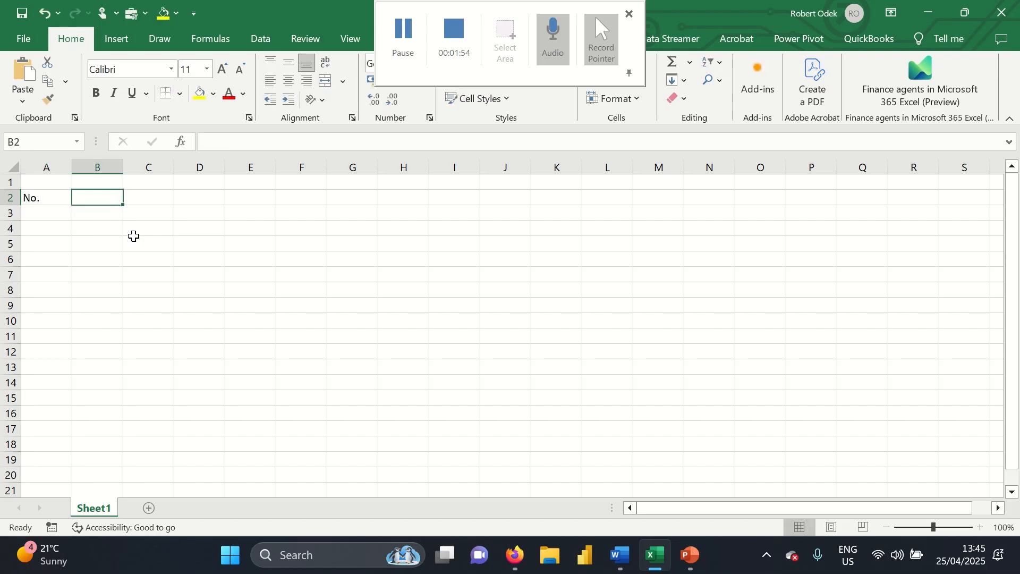
text(Name)
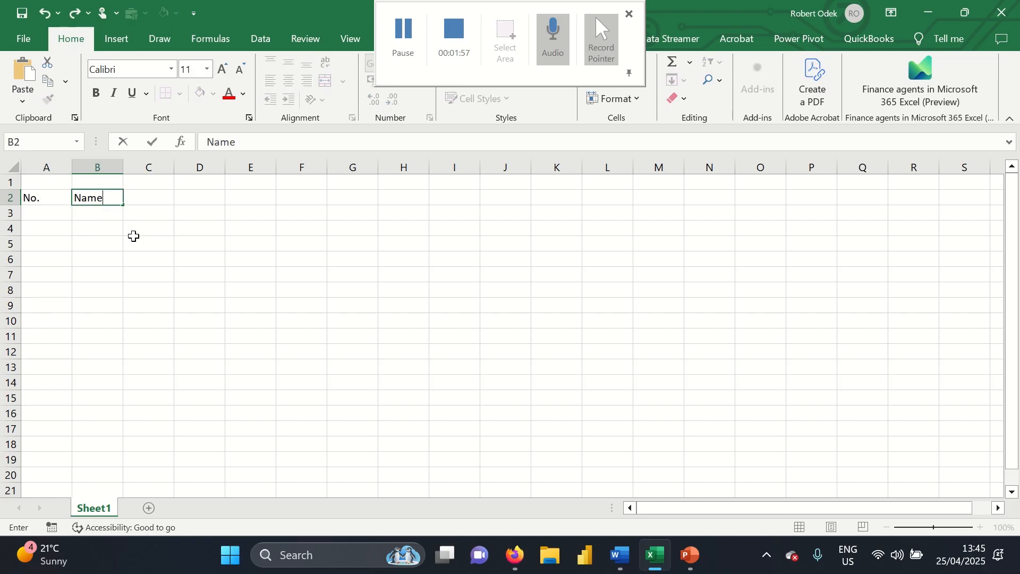
key(Tab)
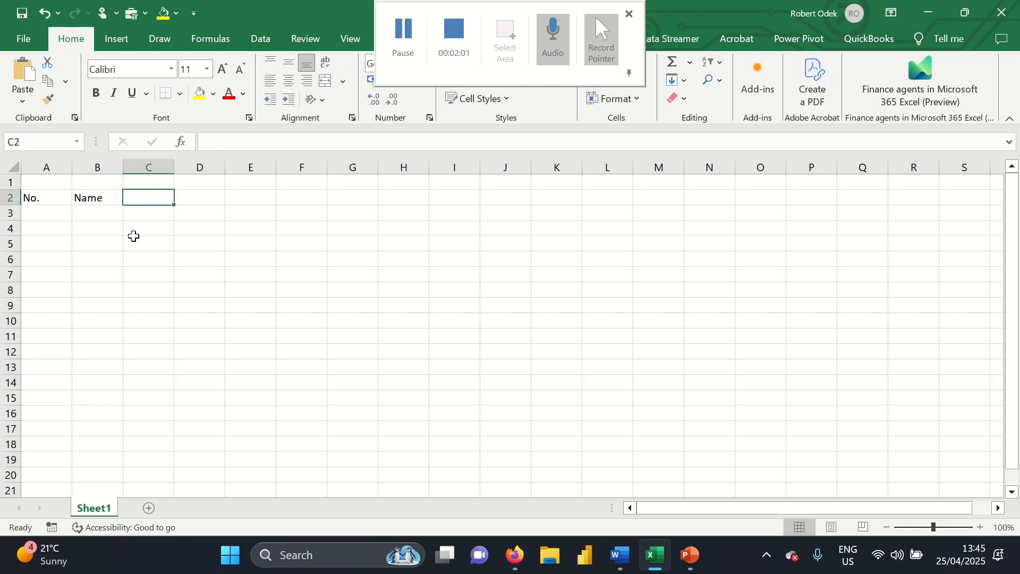
text(Quna)
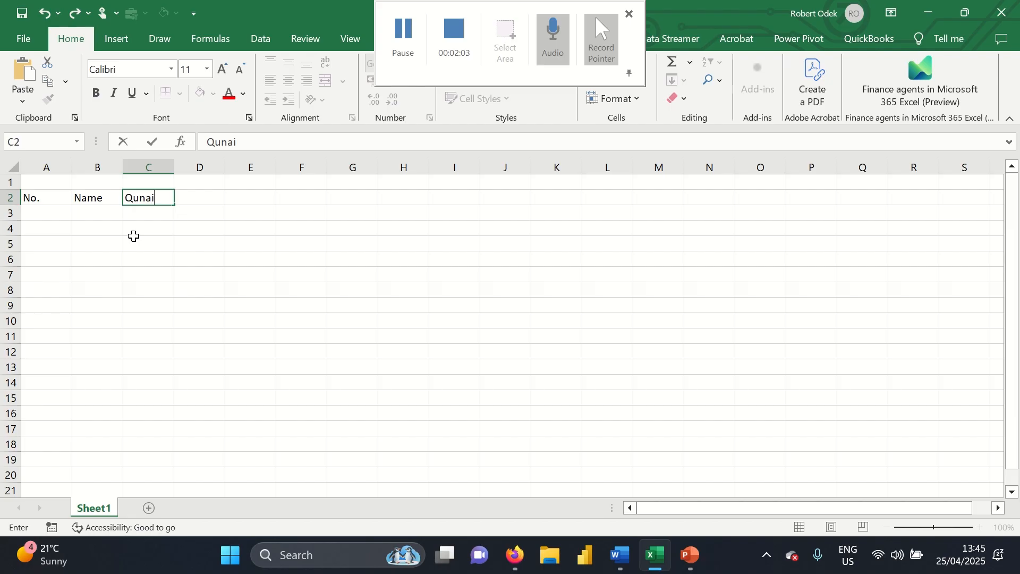
text(i)
key(BackSpace)
key(BackSpace)
key(BackSpace)
text(antity)
key(Tab)
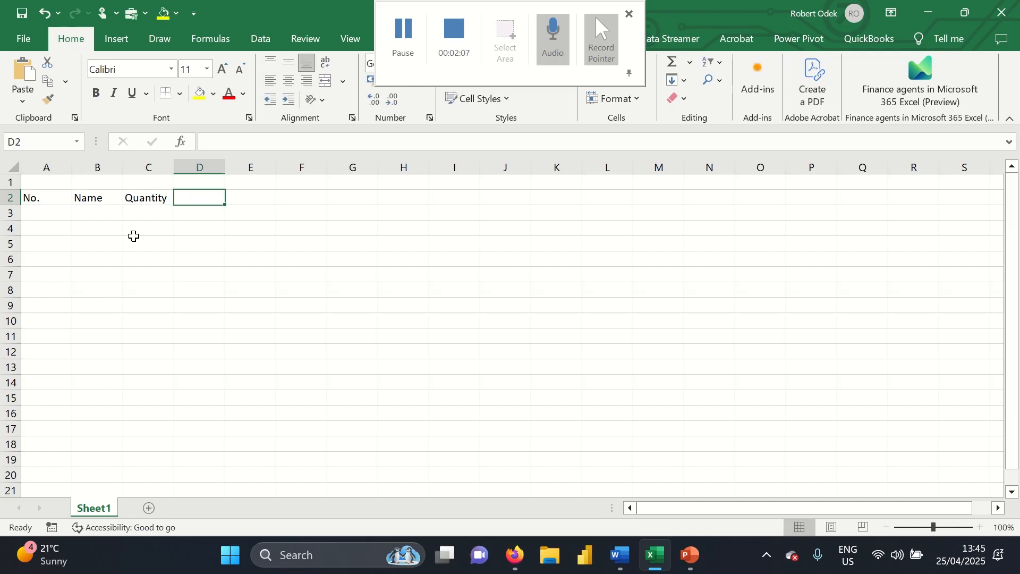
Add Price and Total headings, then rename Price in D2 to Unit Cost
text(Price)
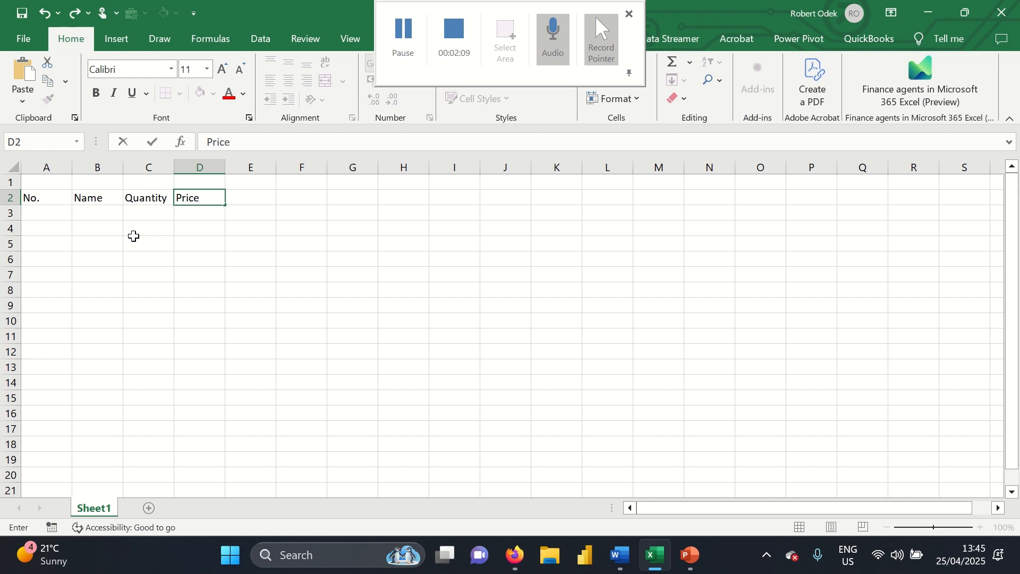
click(241, 197)
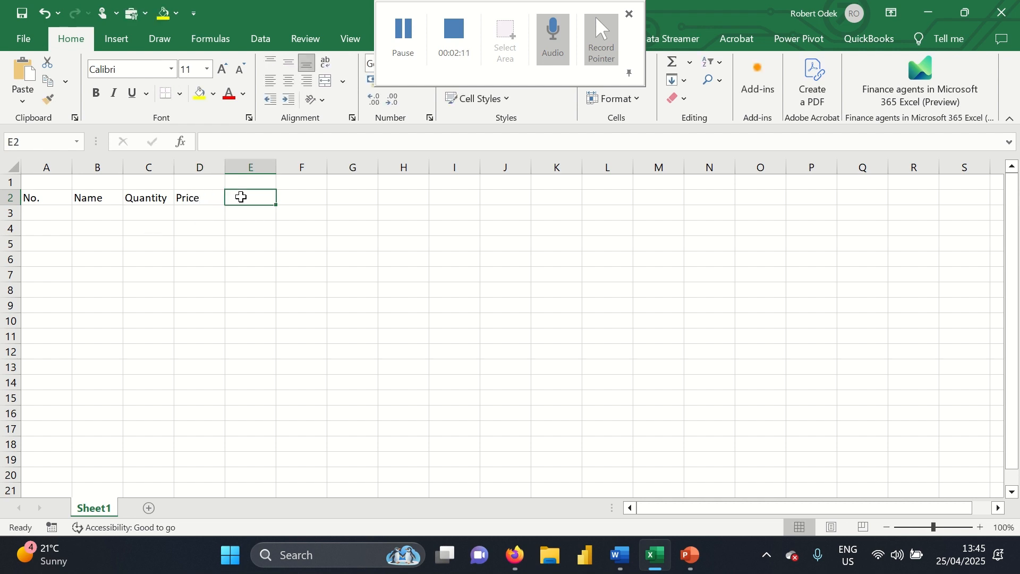
text(Total)
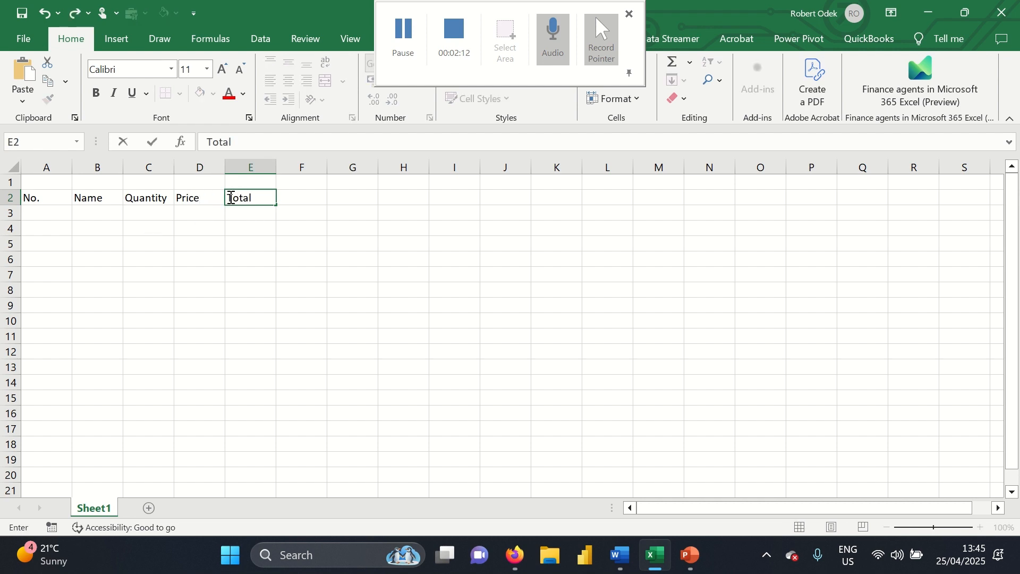
click(198, 207)
click(198, 198)
text(U)
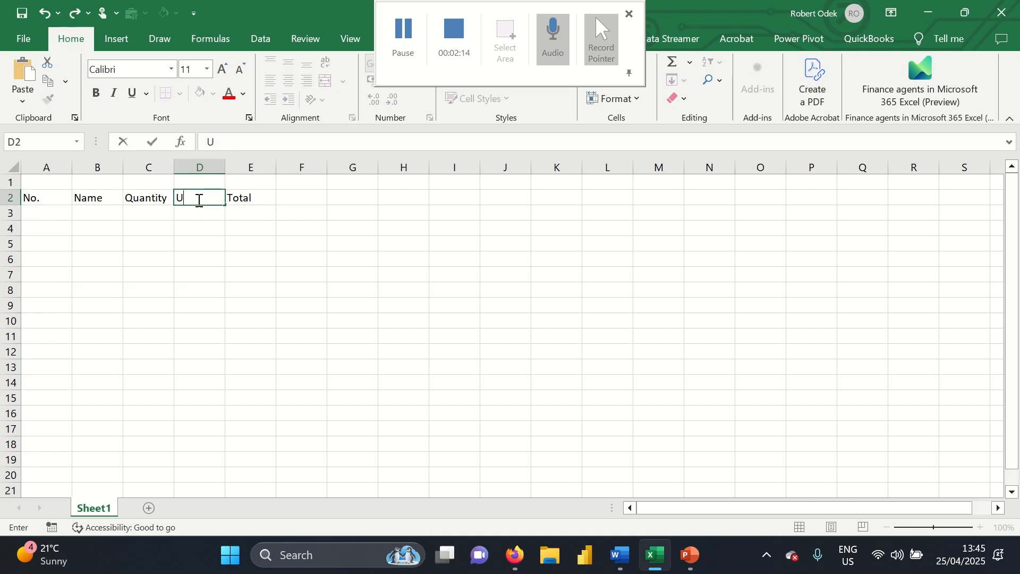
text(nit Cost)
key(Tab)
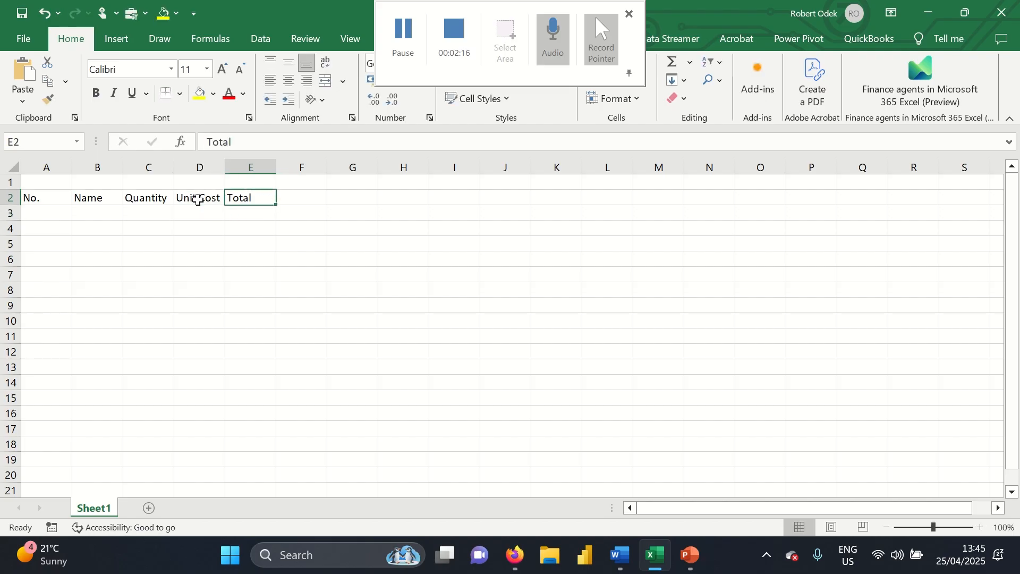
drag(50, 198, 262, 202)
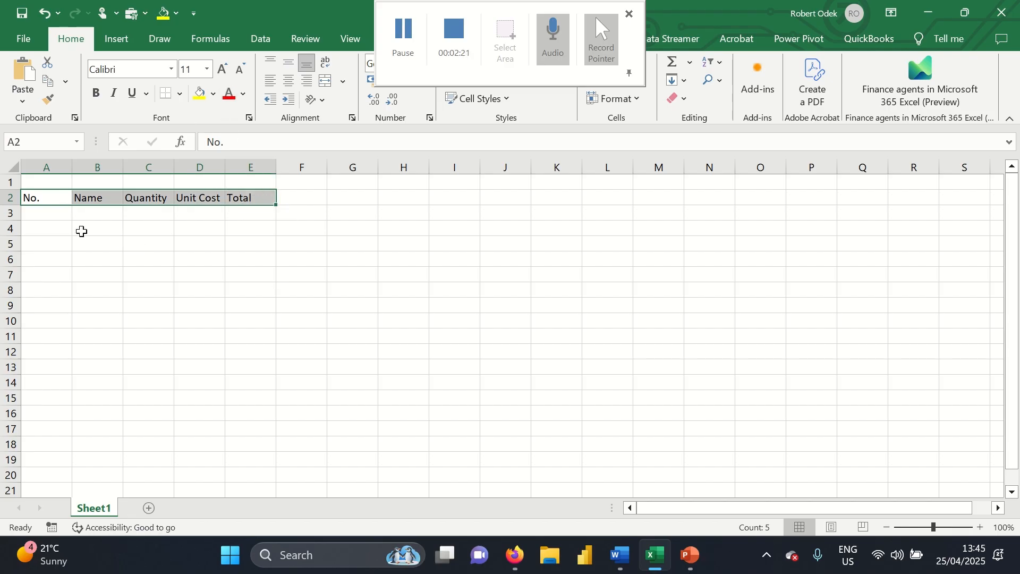
click(50, 215)
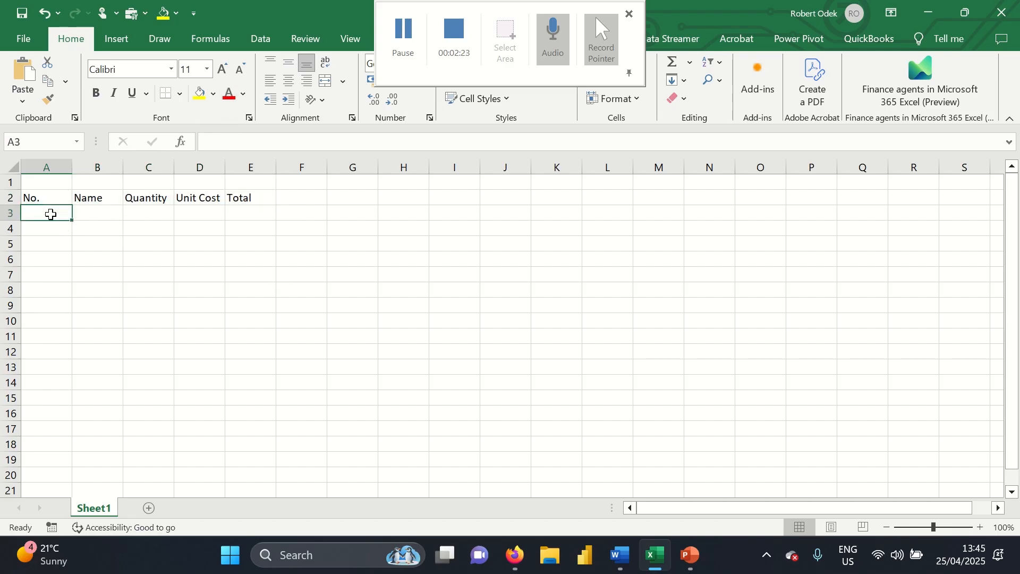
Enter the row numbers 1 and 2 in A3:A4 and autofit column B
text(1)
key(Return)
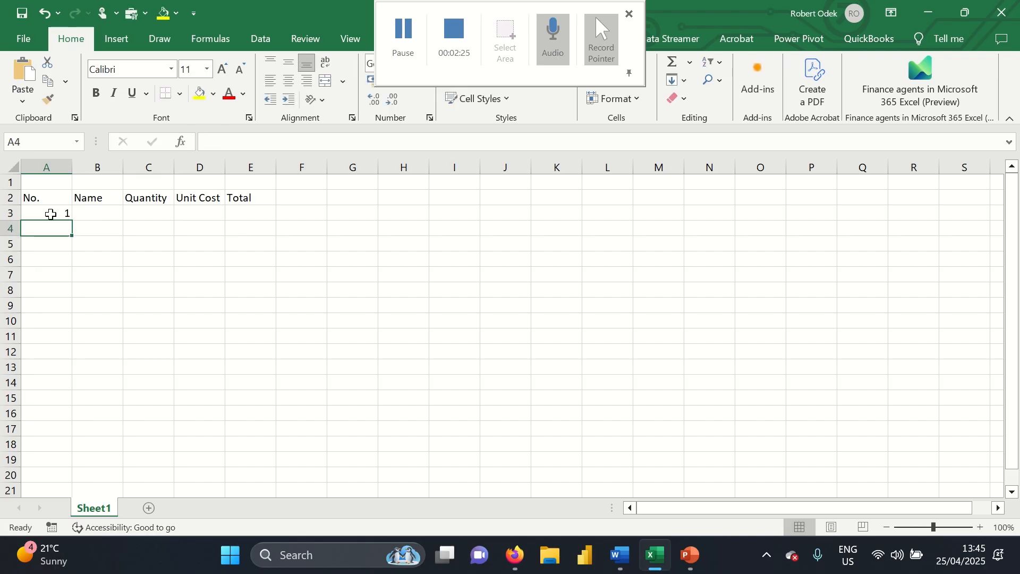
text(2)
key(Return)
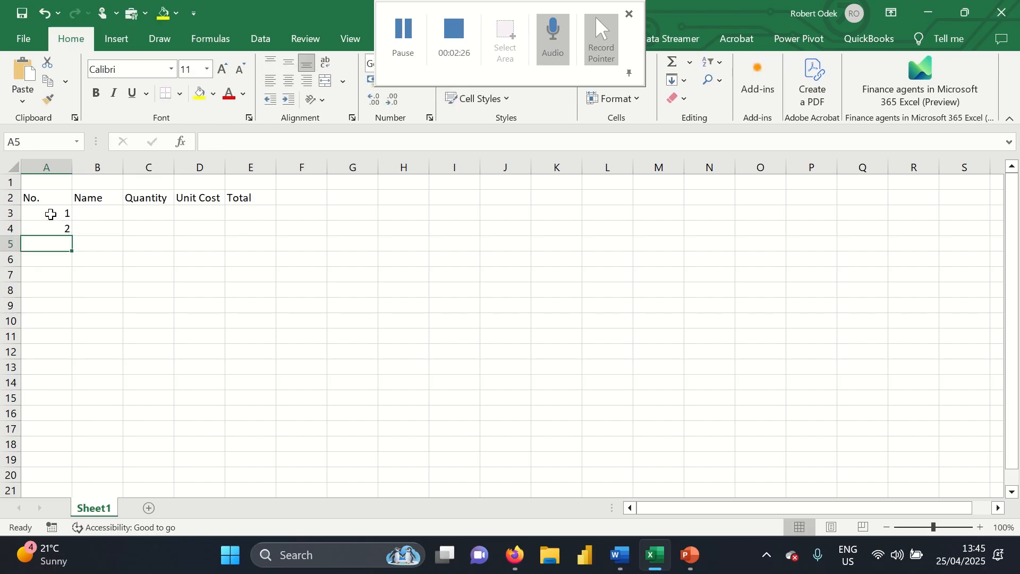
click(116, 216)
double_click(124, 168)
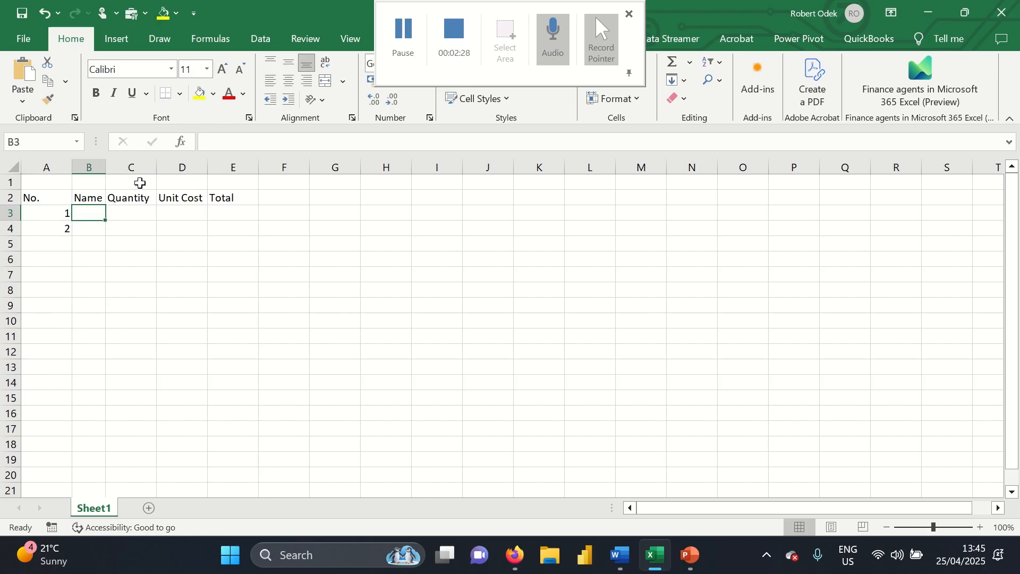
click(107, 170)
Rename the B2 heading to Item Name and widen column B to fit it
click(94, 195)
text(I)
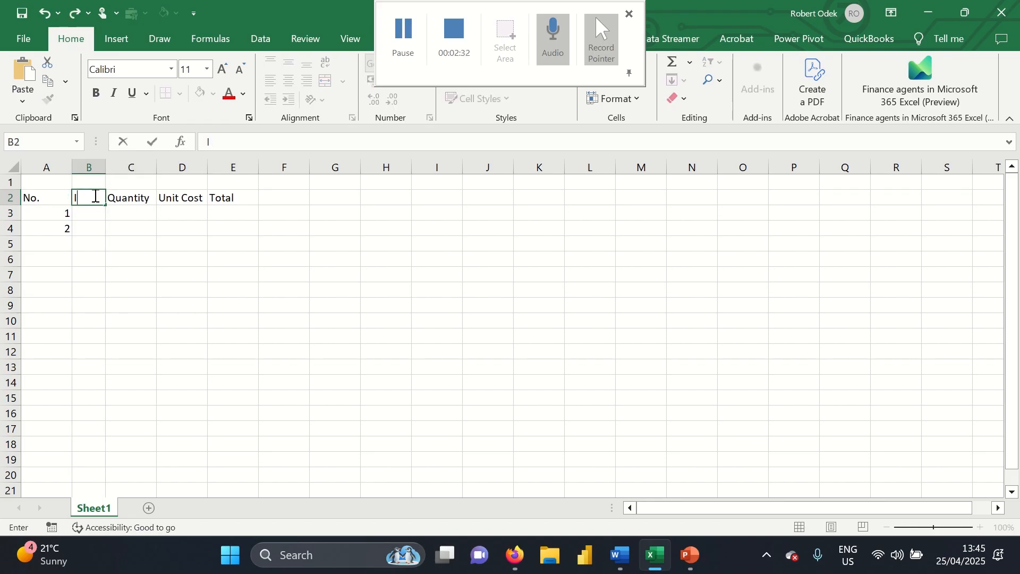
text(tem Name)
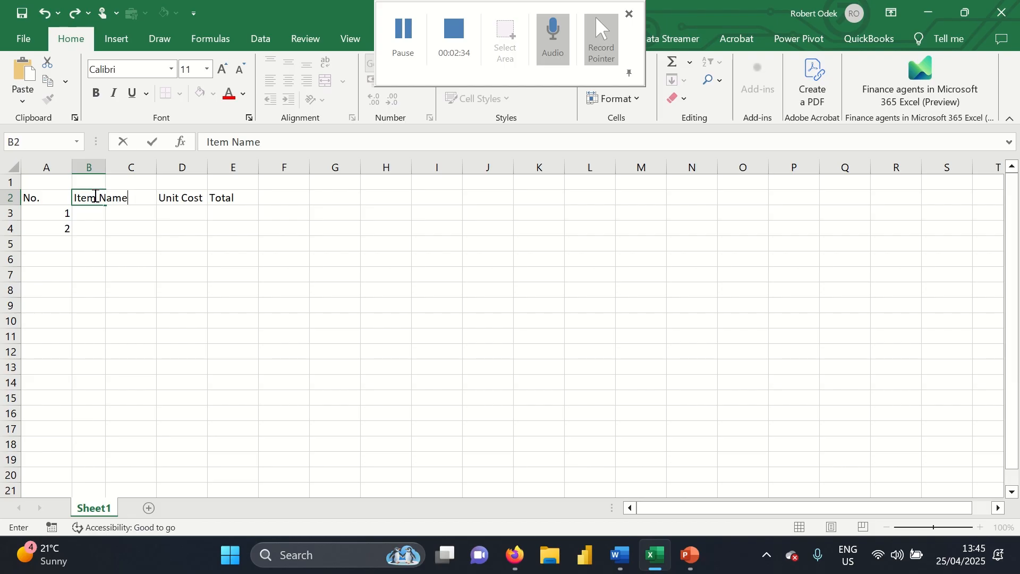
click(126, 242)
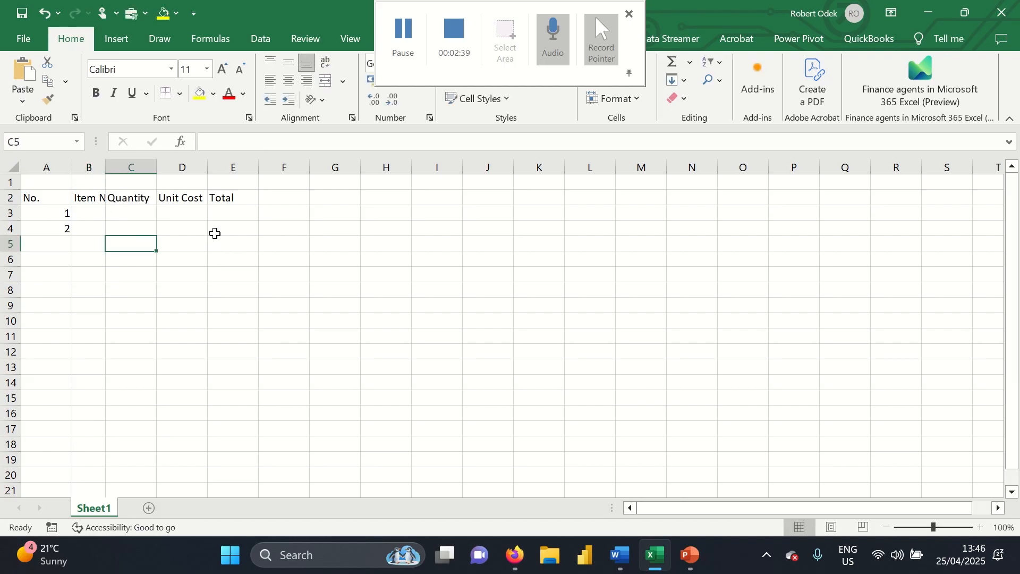
double_click(104, 169)
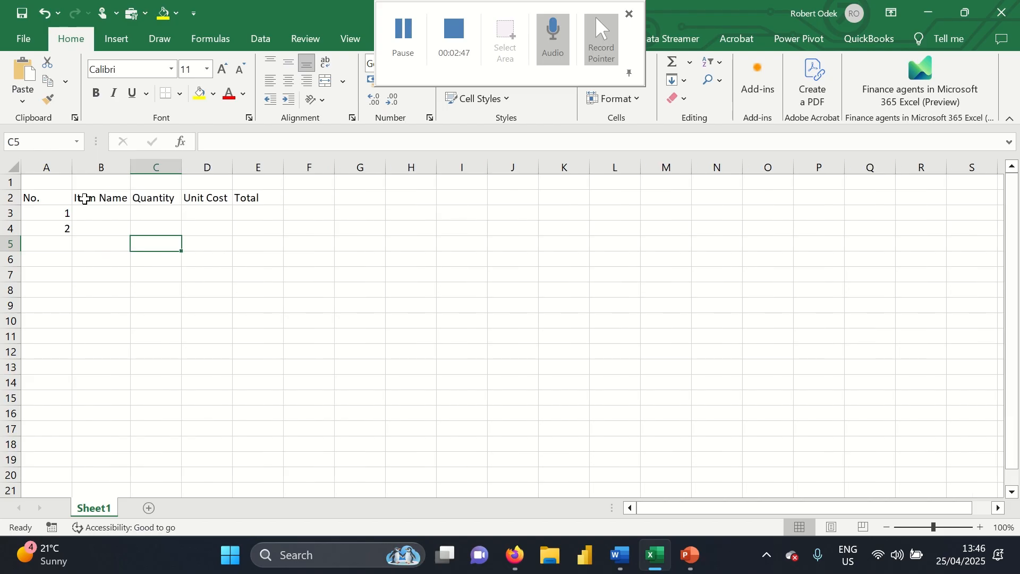
Enter Onion in B3 with quantity 5 in C3
click(99, 213)
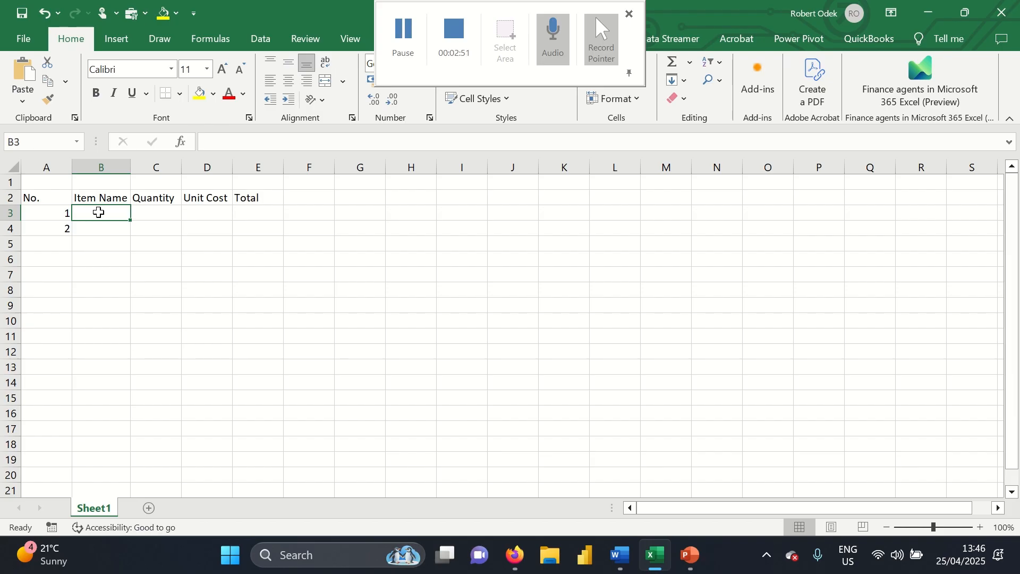
text(Onio)
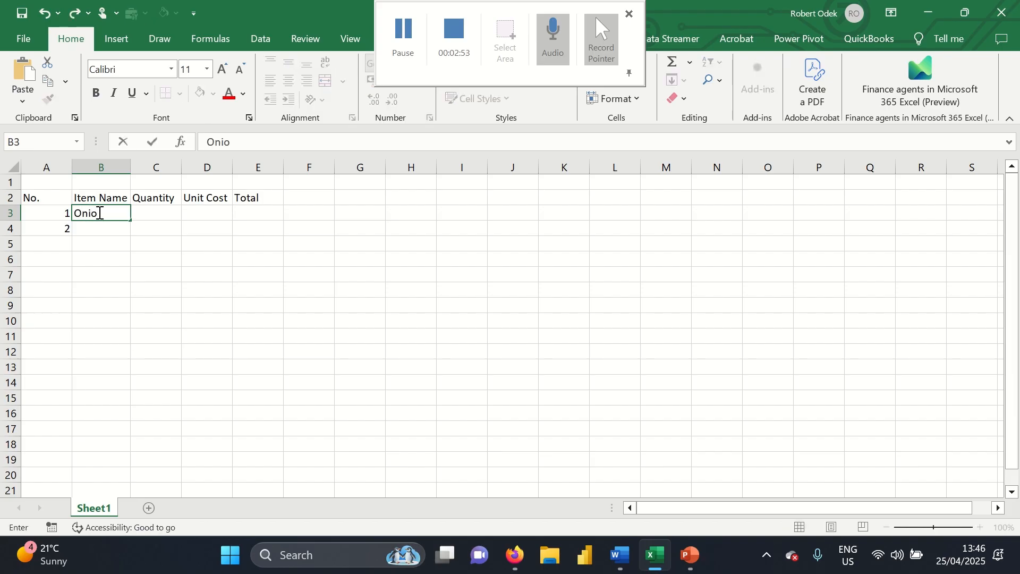
text(n)
key(Tab)
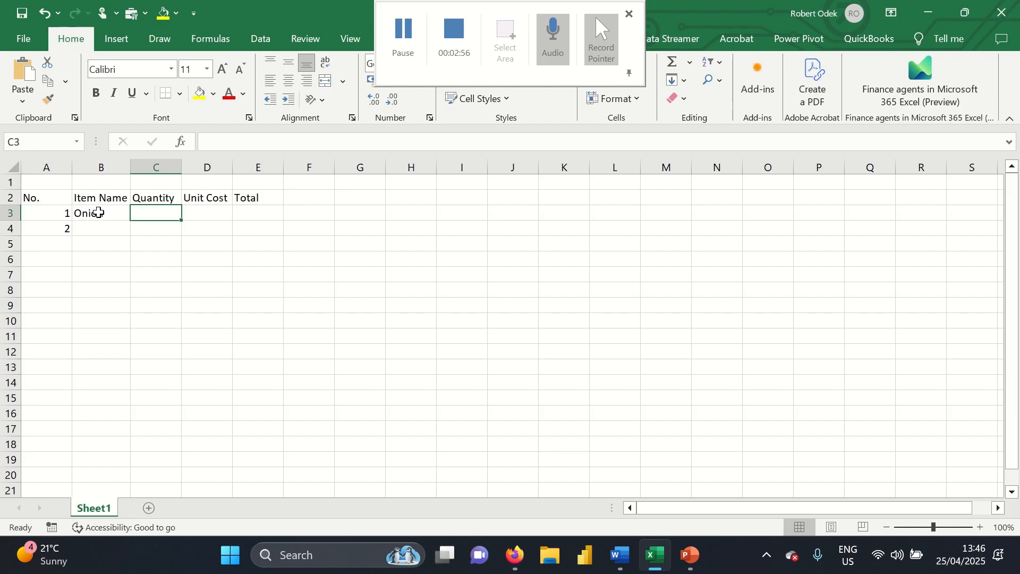
text(5)
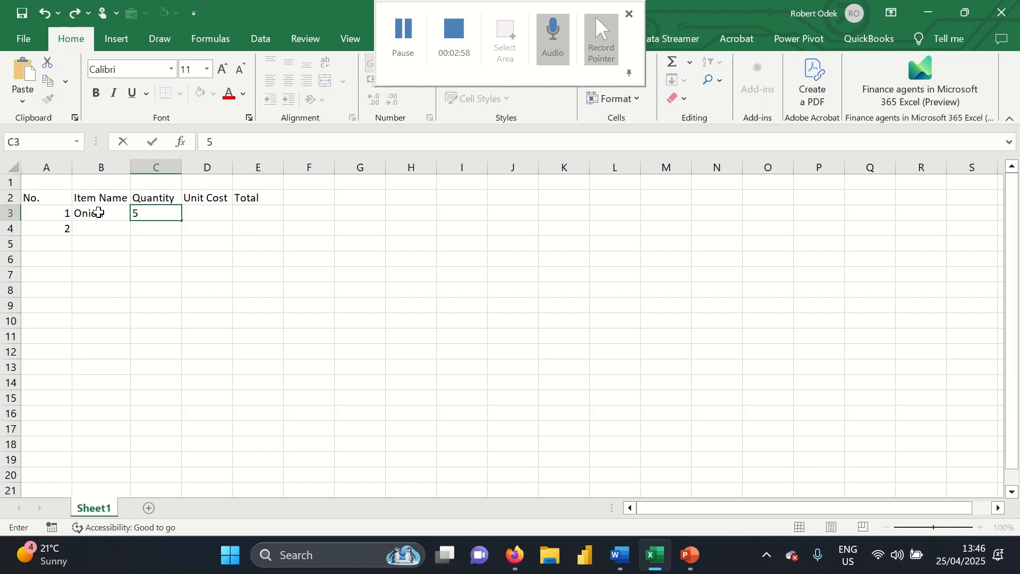
click(199, 167)
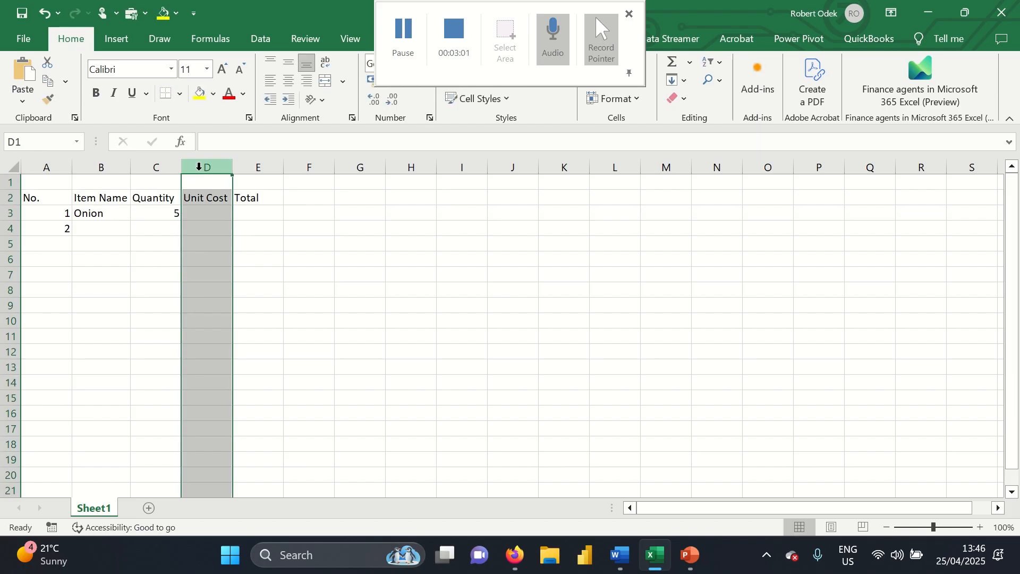
right_click(200, 168)
Insert a blank column before Unit Cost and keep the onion quantity as plain 5
click(237, 308)
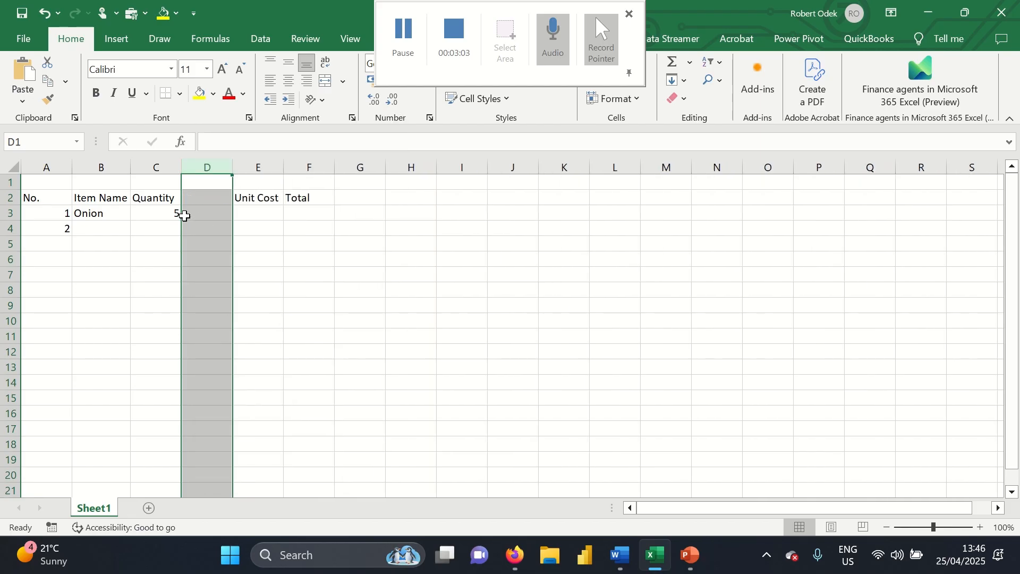
click(162, 215)
key(shift+Down)
click(165, 215)
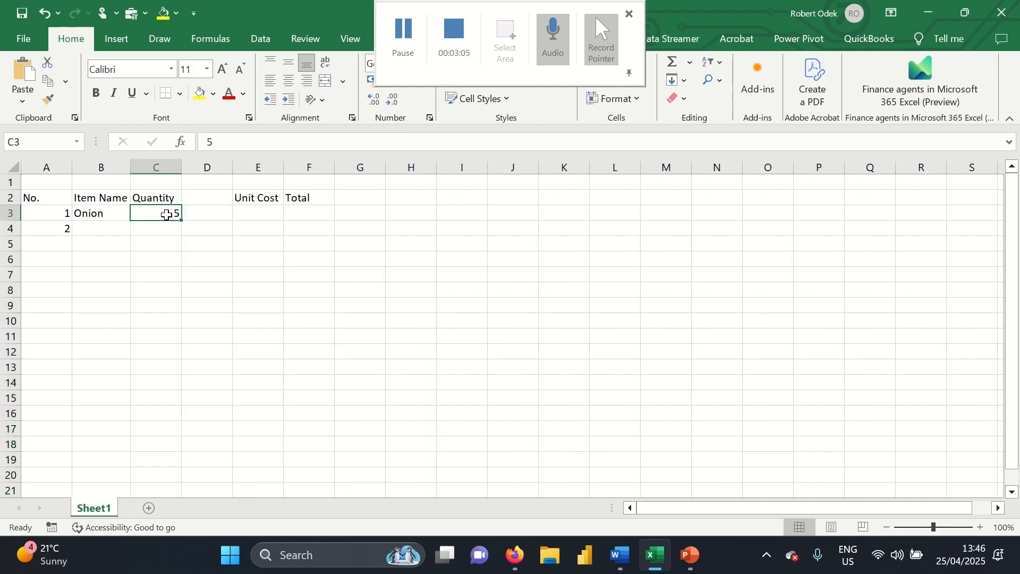
text(5pcs)
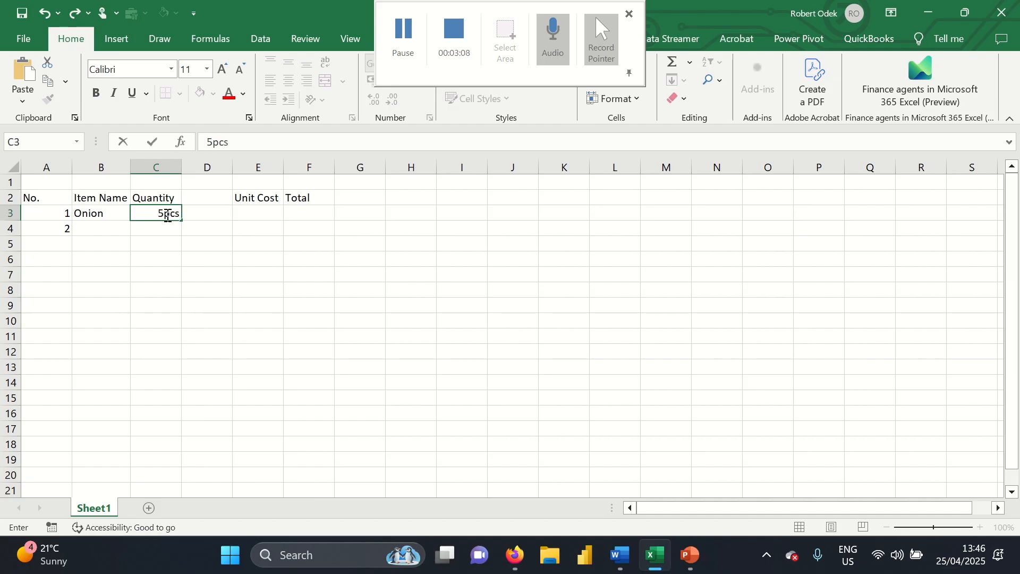
key(Return)
click(167, 215)
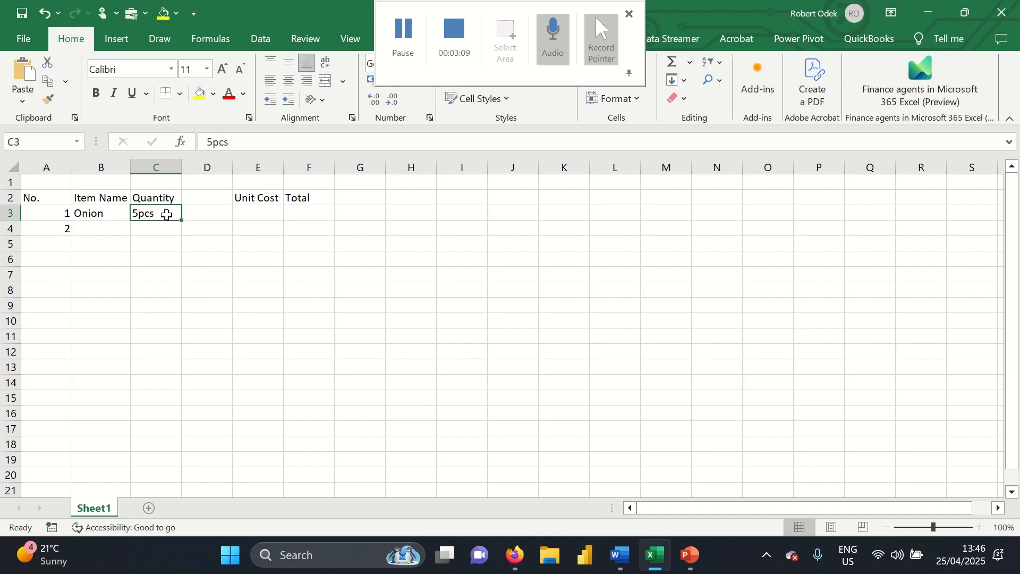
text(5)
key(Tab)
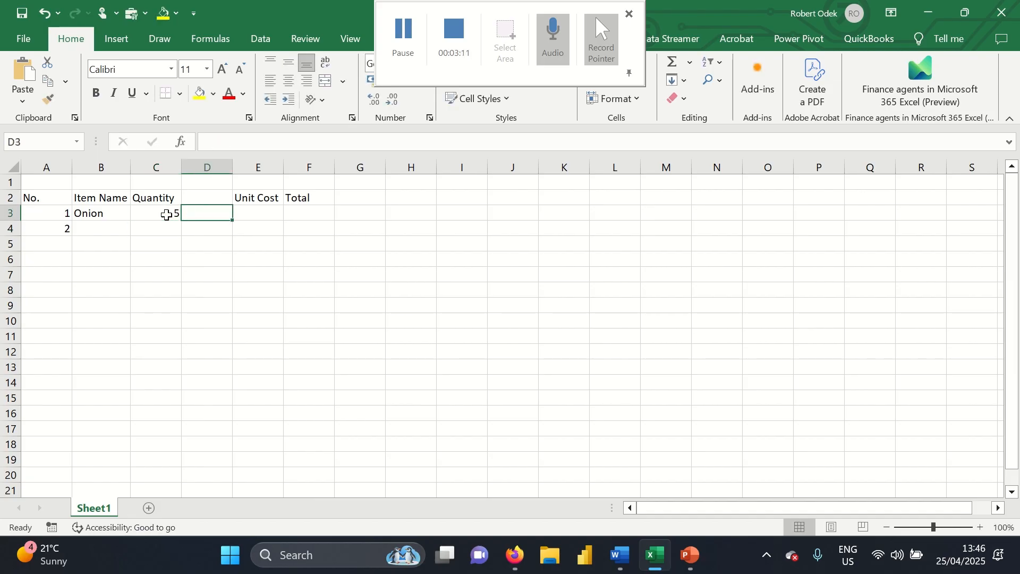
Enter the Unit heading in D2, Kgs for the onions, and unit cost 50
click(198, 199)
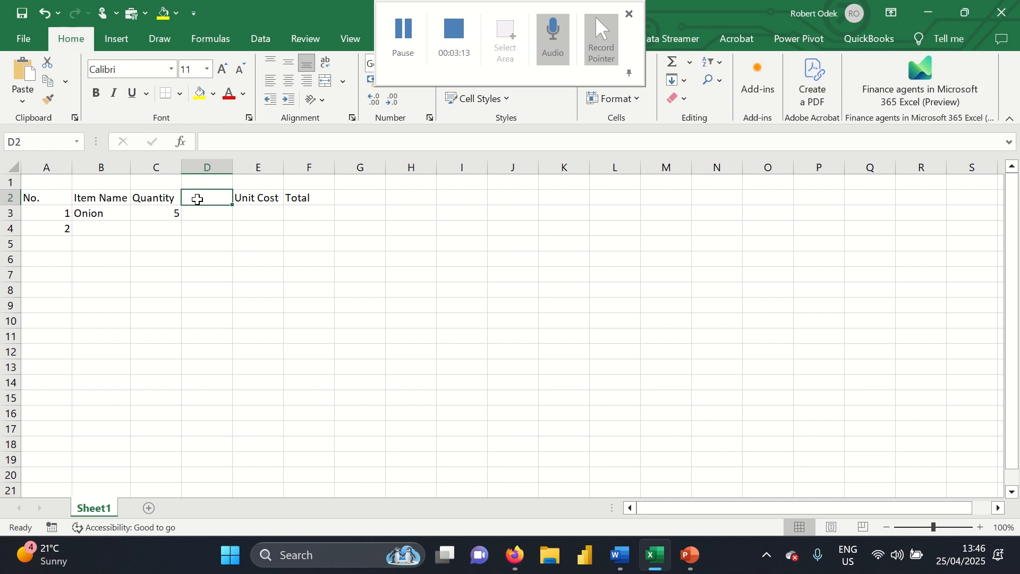
text(Unit)
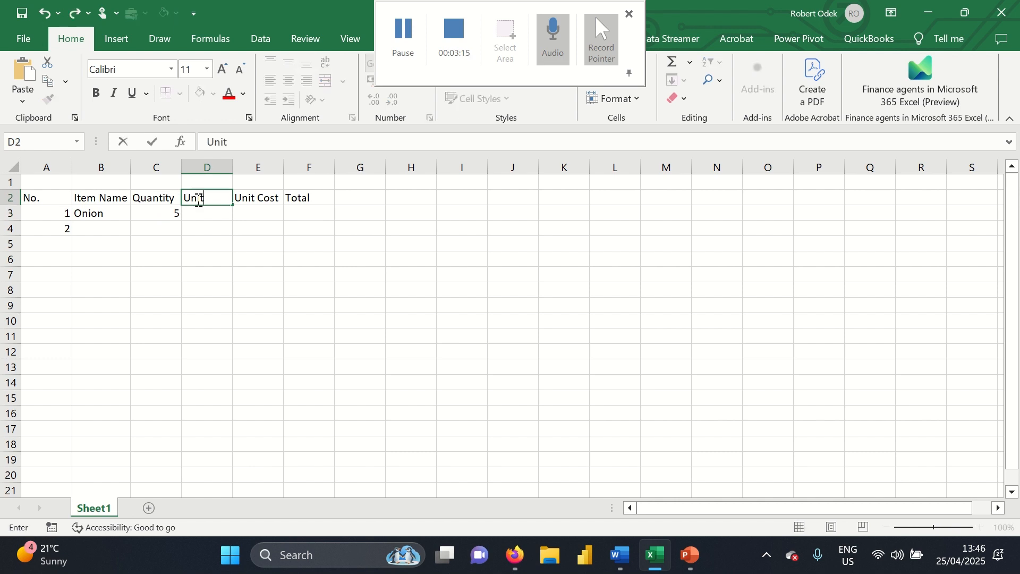
key(Return)
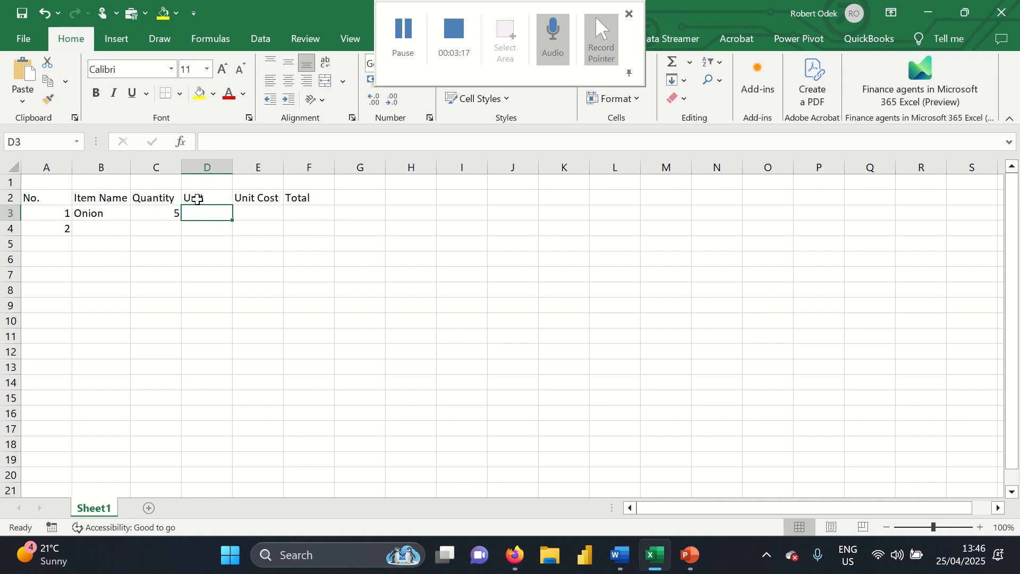
text(Kgs)
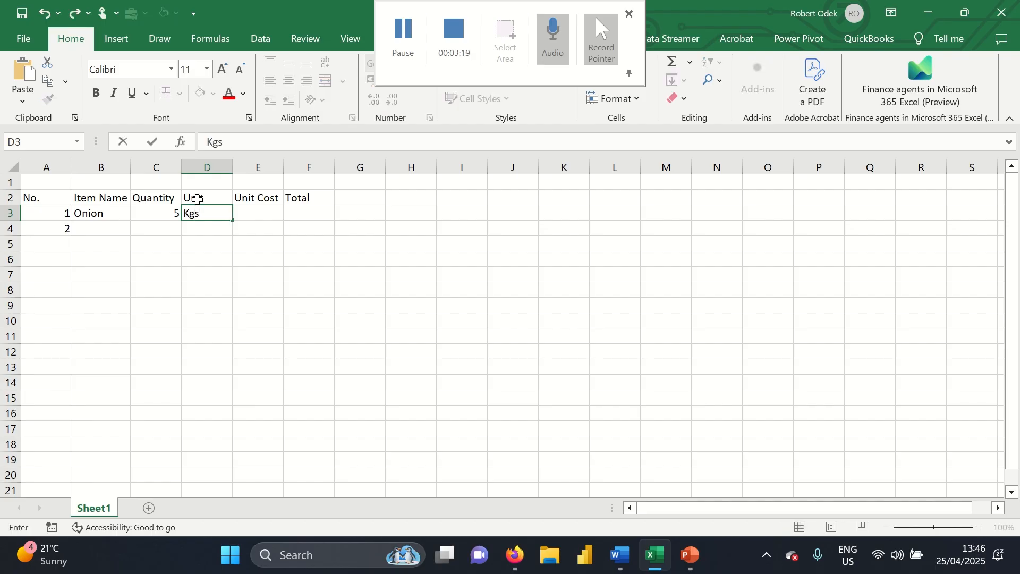
key(Tab)
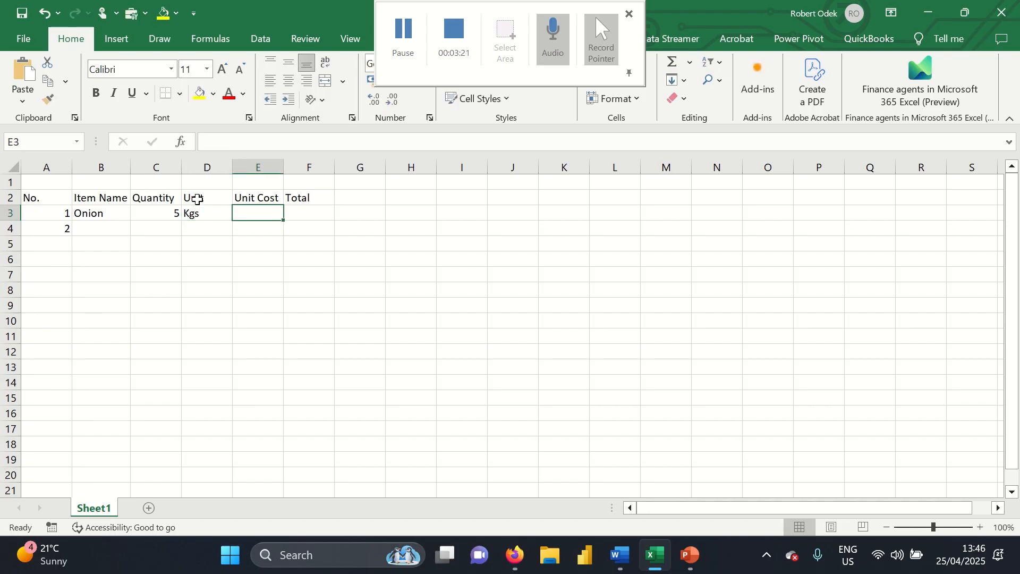
text(50)
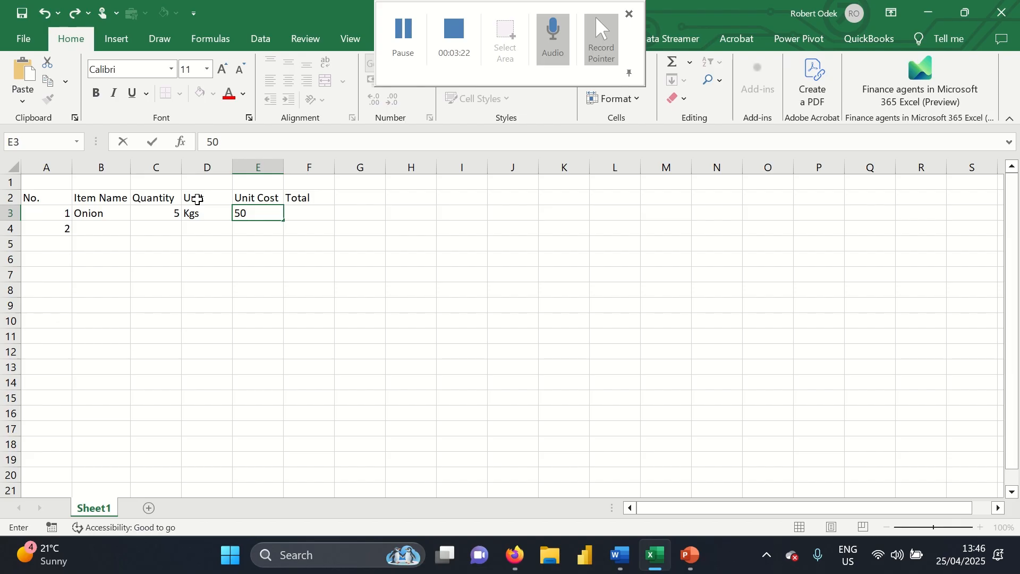
key(Return)
Change the quantity cell entry to 50, removing a stray dash
key(Up)
key(Left)
key(Left)
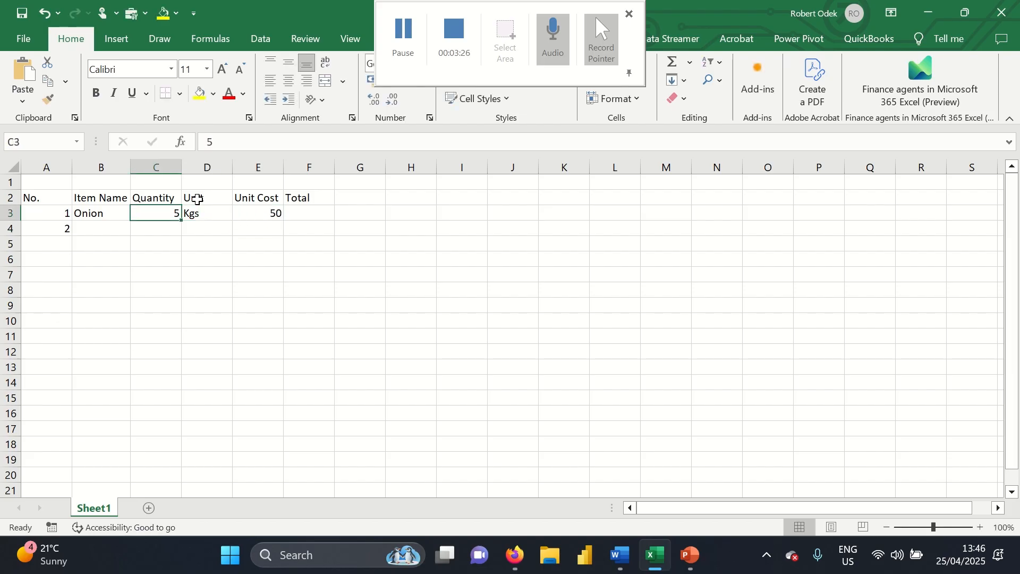
text(50-)
key(Return)
key(BackSpace)
key(Return)
Enter Tomatoes in row 4 with quantity 20, unit Kgs and unit cost 50
key(Left)
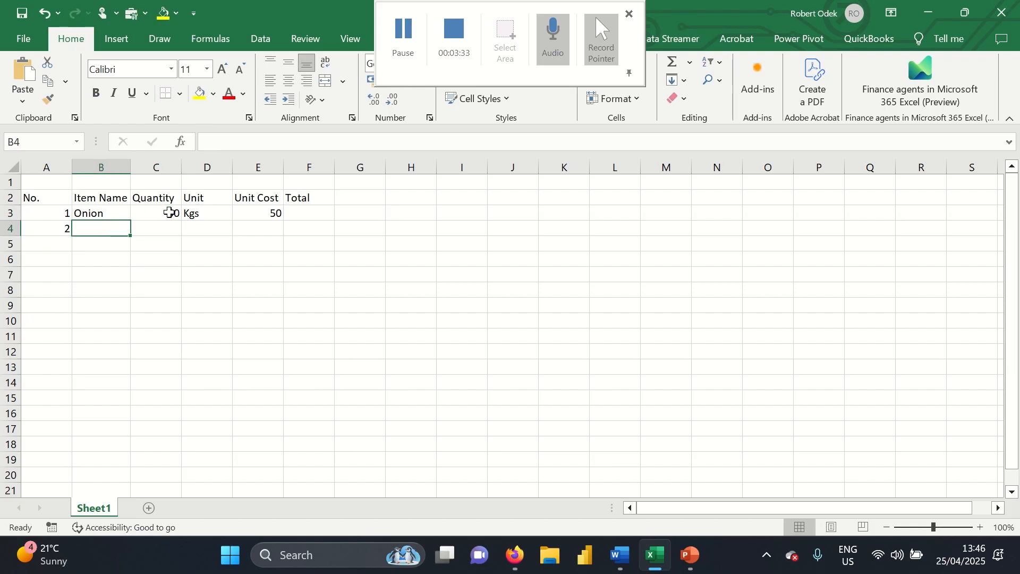
text(Tomatoes)
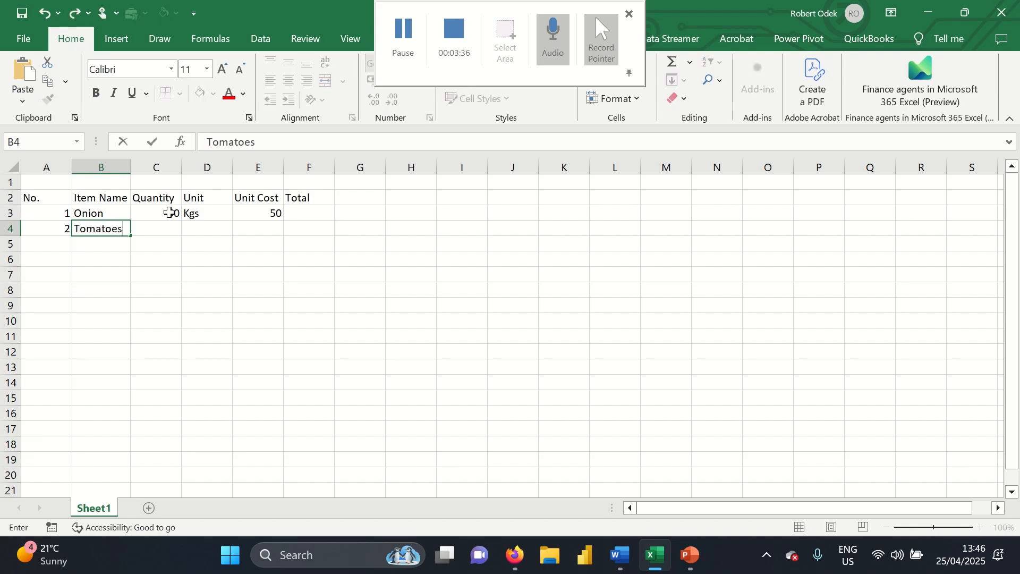
key(Tab)
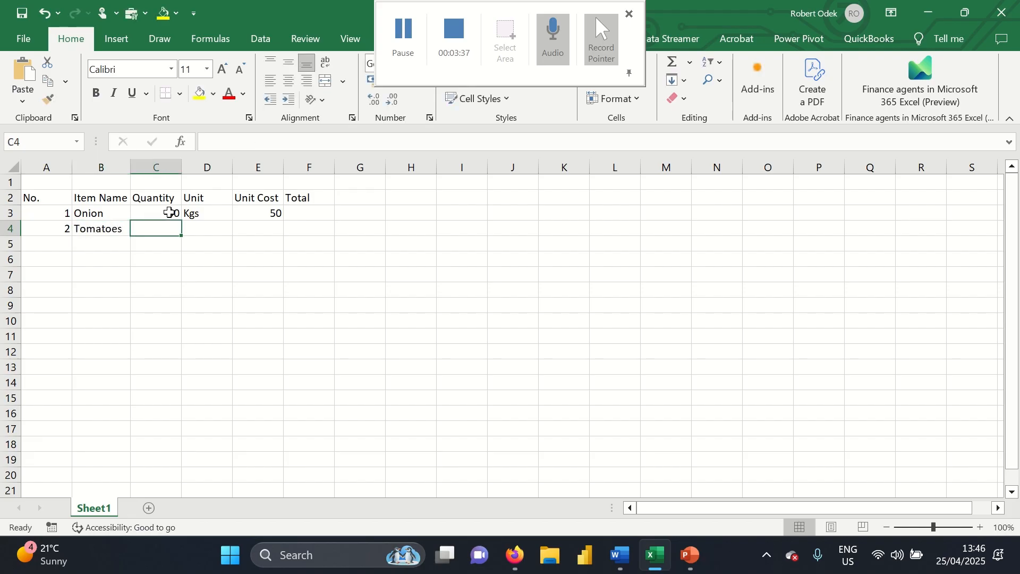
text(20)
key(Tab)
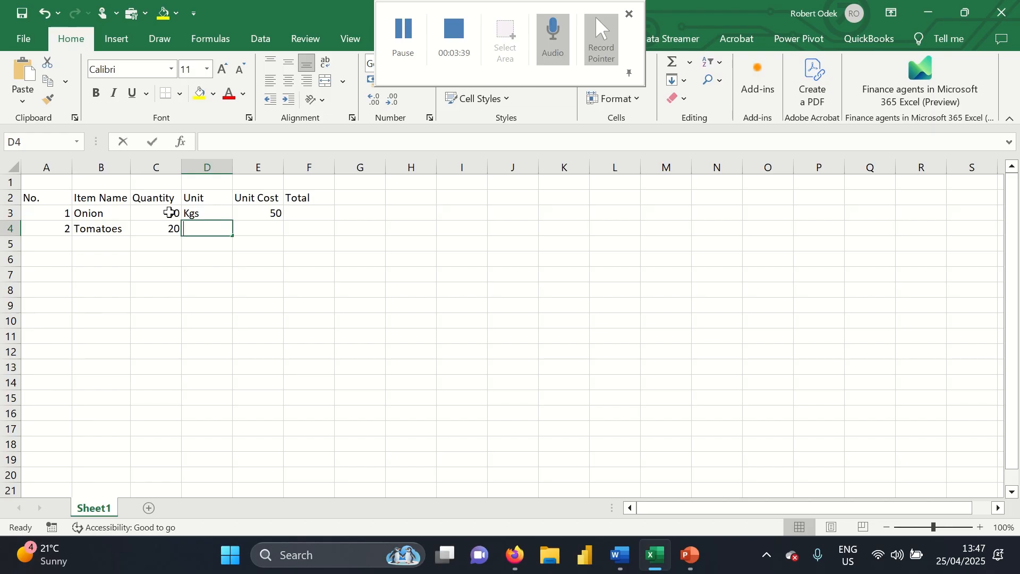
text(K)
key(BackSpace)
key(BackSpace)
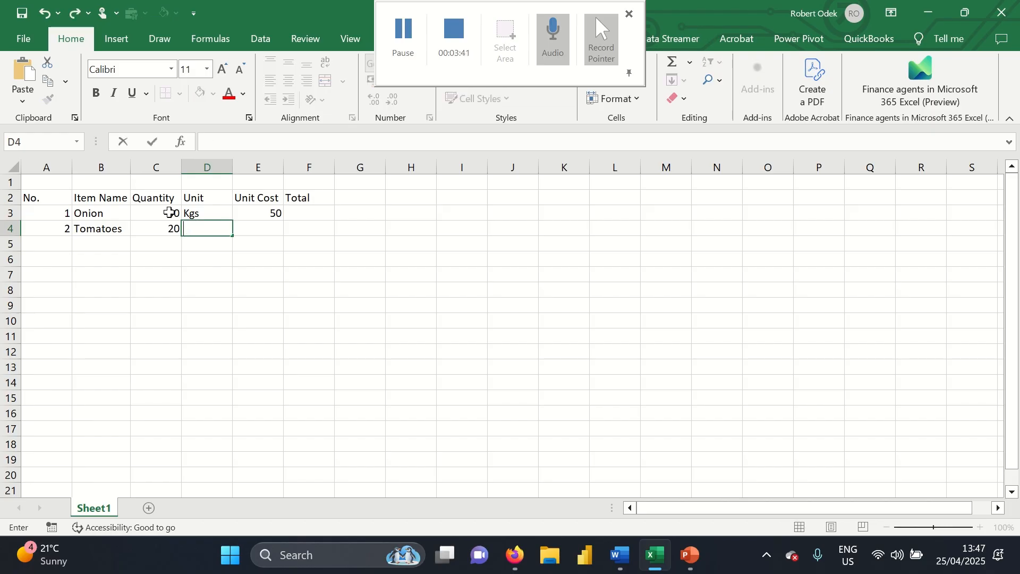
text(Kgs)
key(Tab)
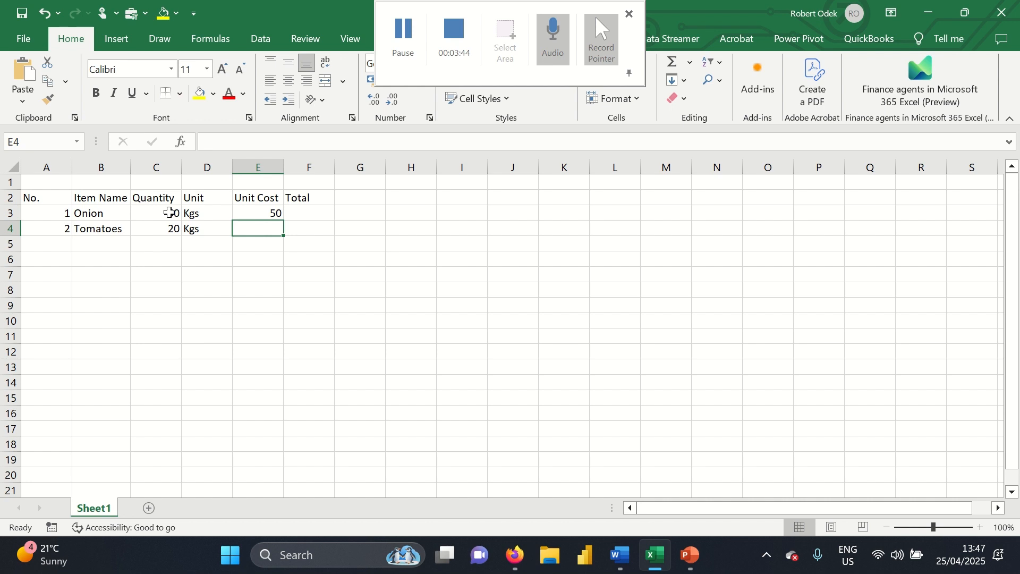
text(50)
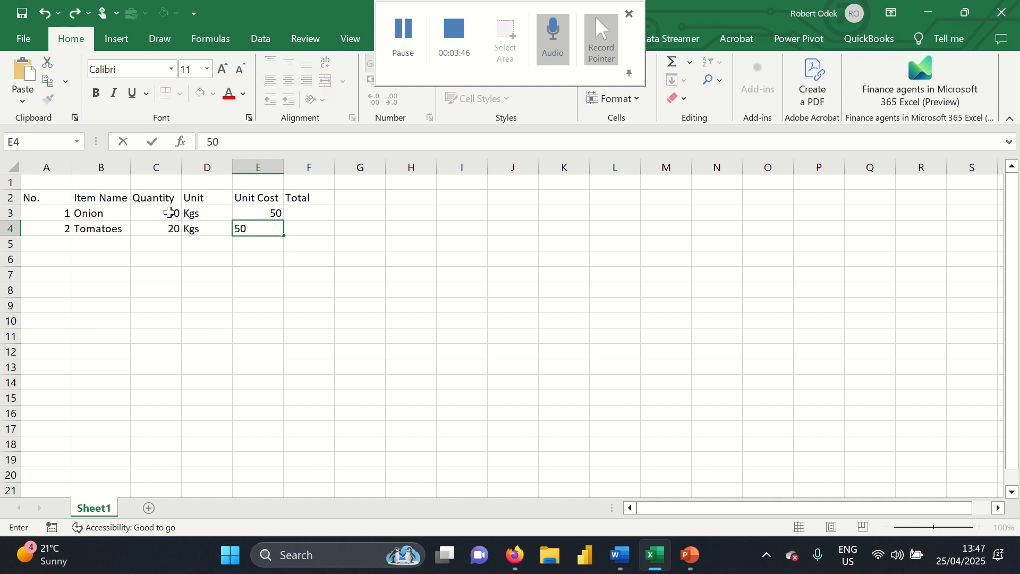
key(Return)
key(Left)
key(Left)
key(Left)
key(Left)
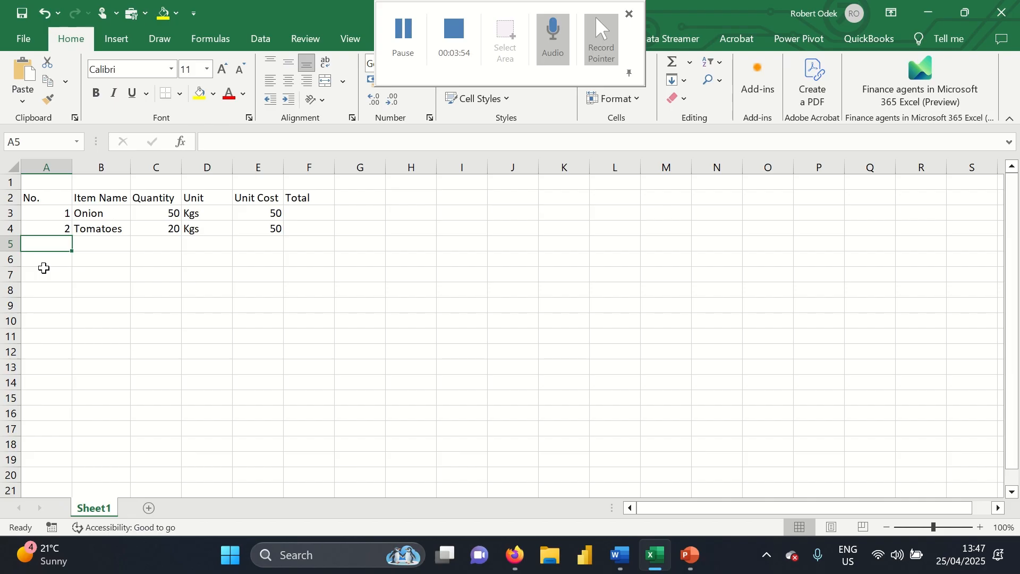
Type 3 and 4 into A5:A6, then undo the hand-typed numbers
text(3)
key(Return)
text(4)
key(Return)
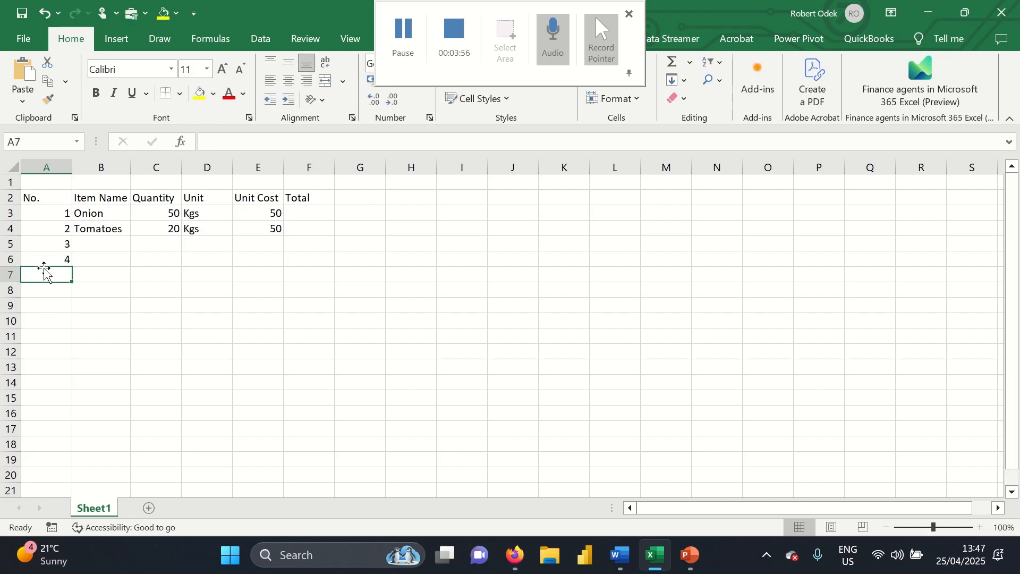
key(Up)
key(ctrl+z)
key(ctrl+z)
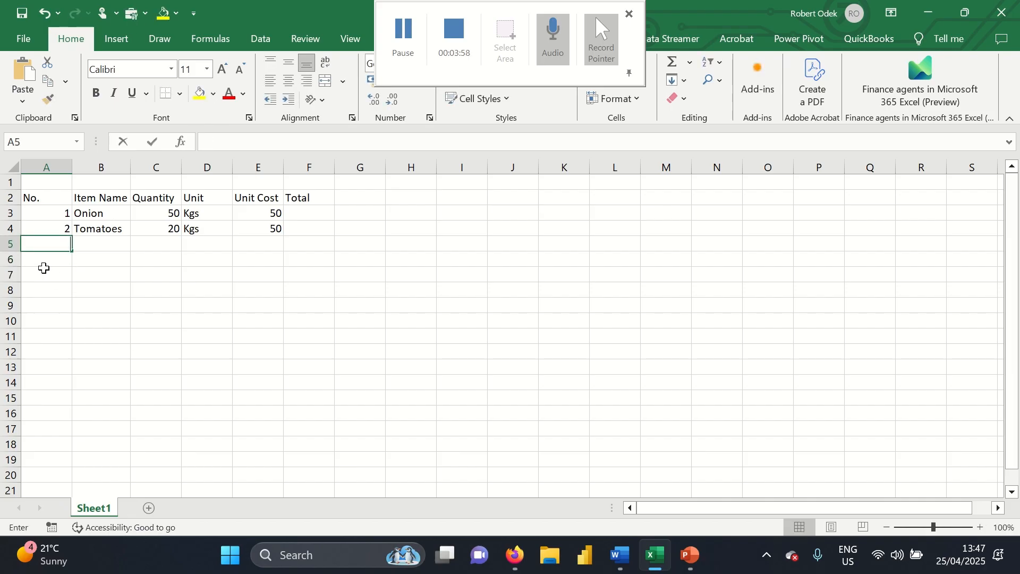
click(127, 270)
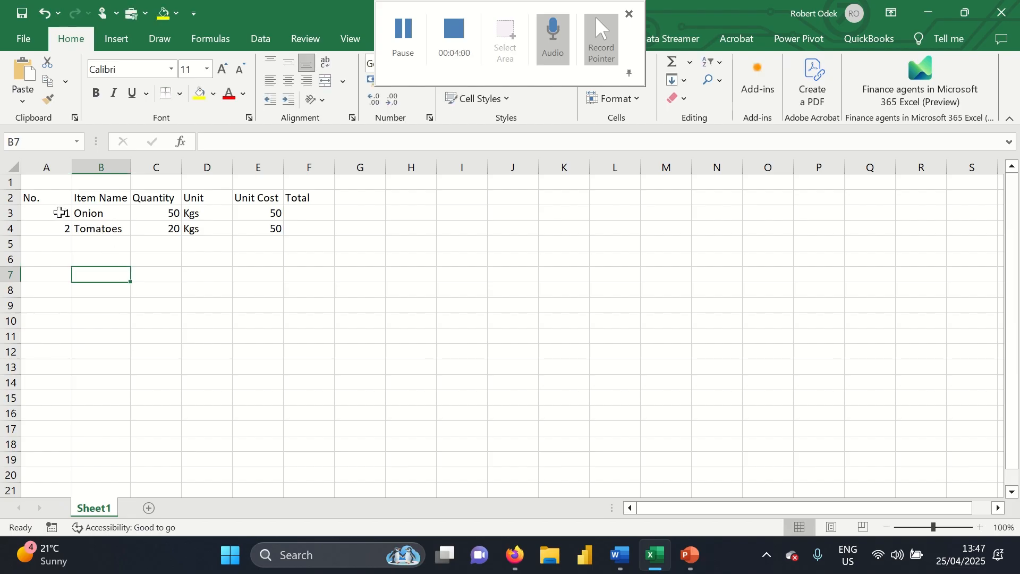
Fill the No. series from A3:A4 down to A13 with the fill handle, redoing an overlong fill
drag(59, 210, 59, 225)
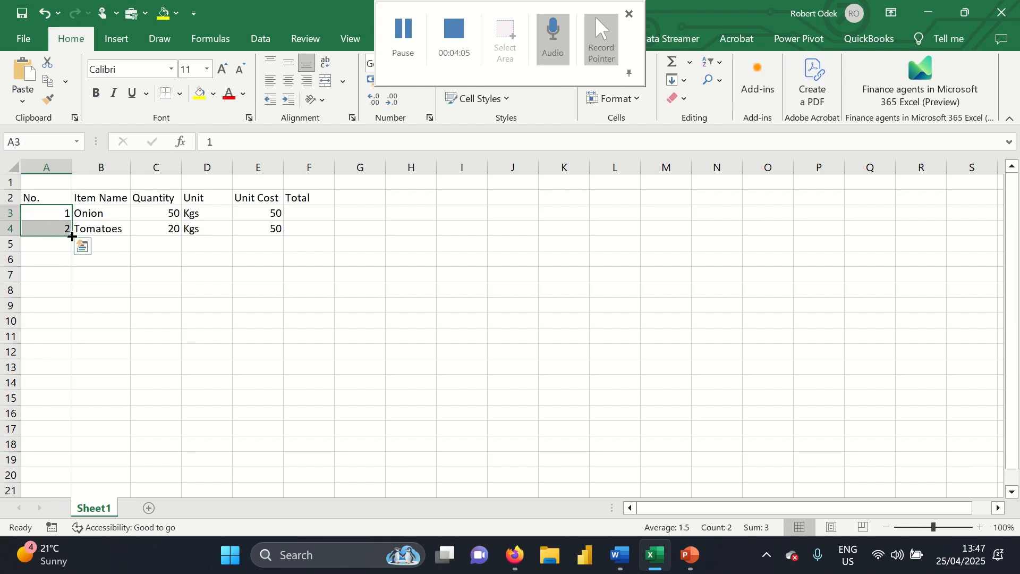
drag(72, 236, 62, 382)
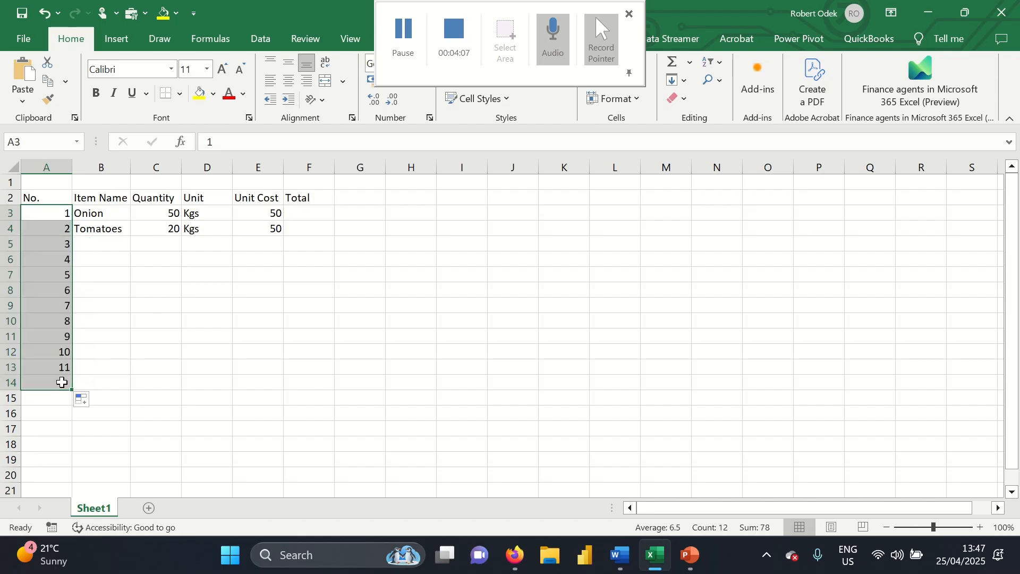
key(ctrl+z)
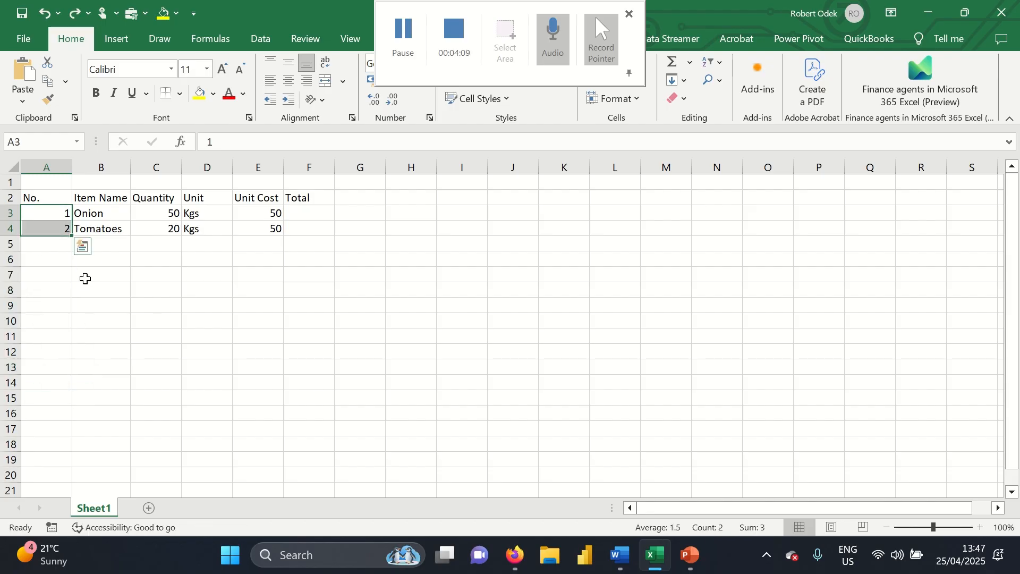
click(85, 278)
click(62, 213)
drag(62, 214, 60, 369)
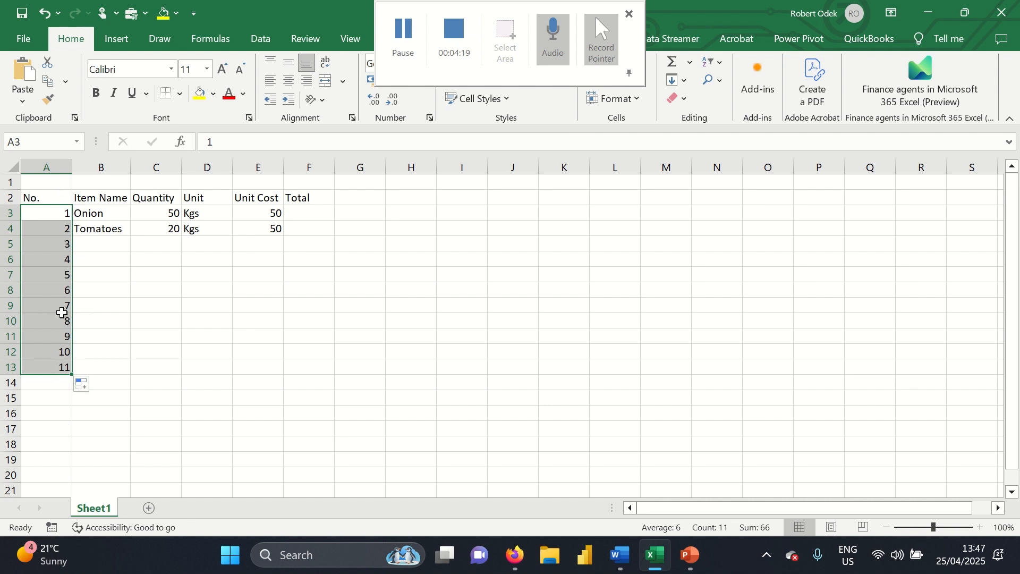
click(100, 246)
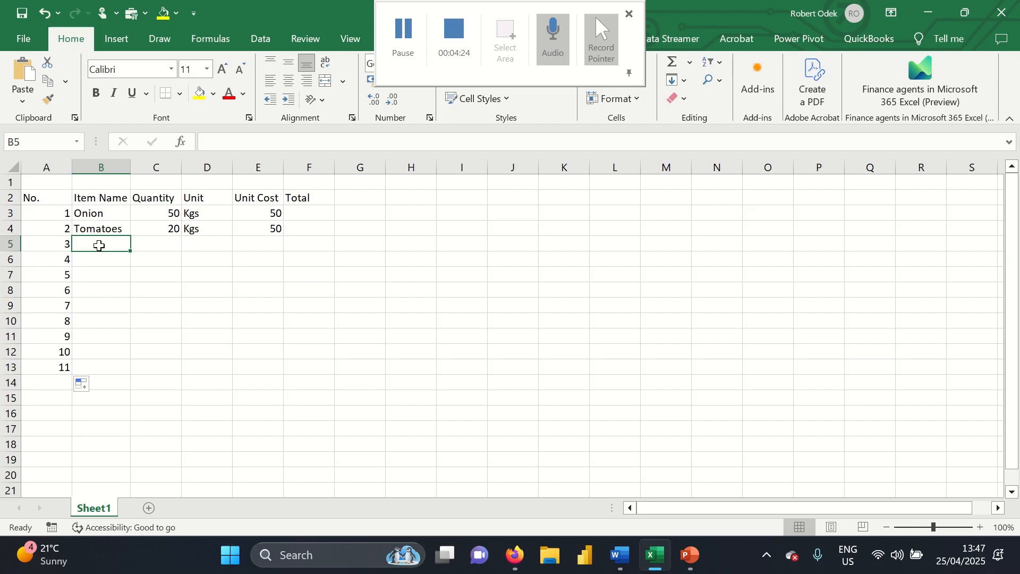
Enter the Bread row: 5 Pieces at a unit cost of 2.99
text(Bread)
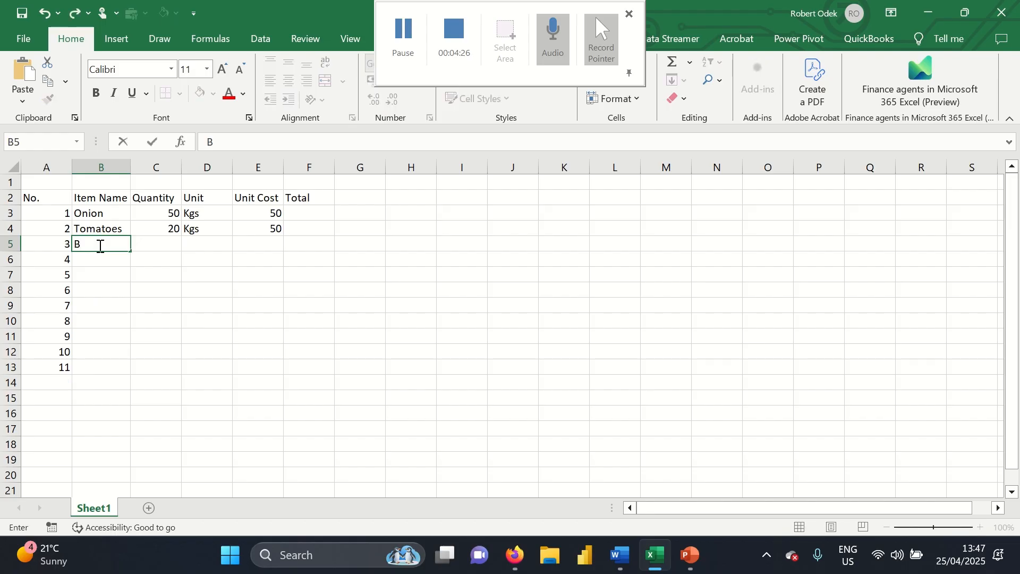
key(Tab)
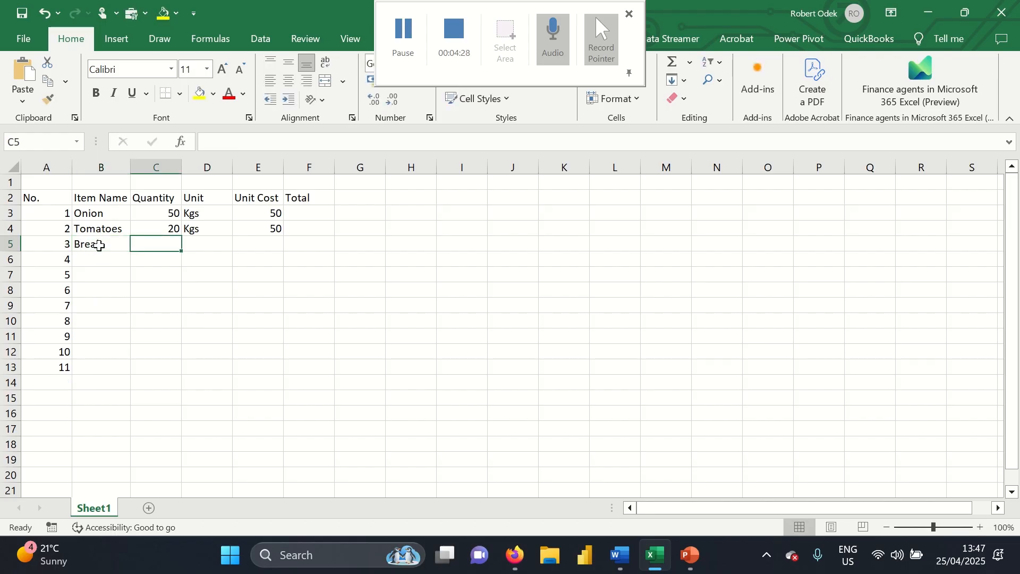
text(5)
key(Tab)
text(P)
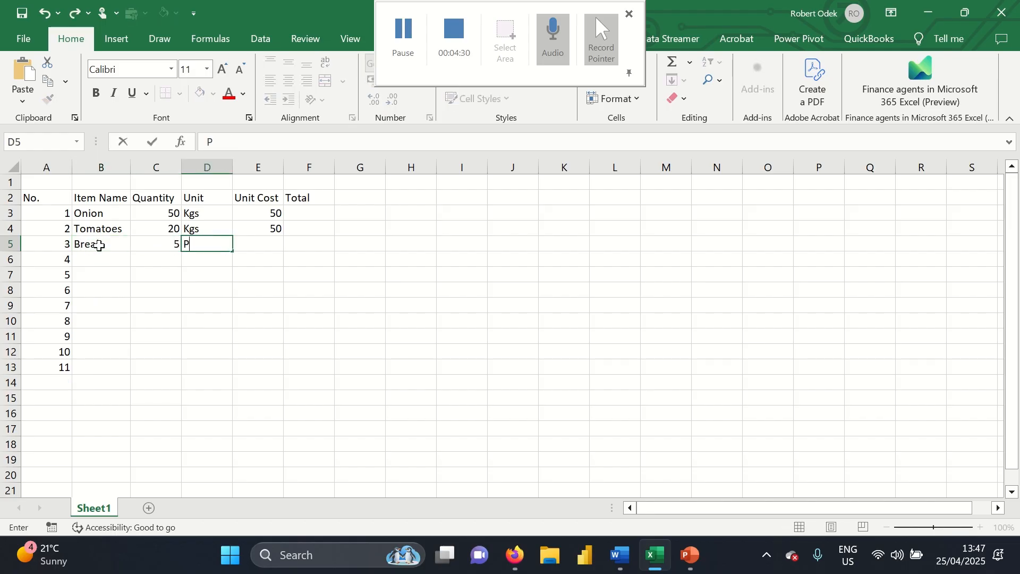
text(ieces)
key(Tab)
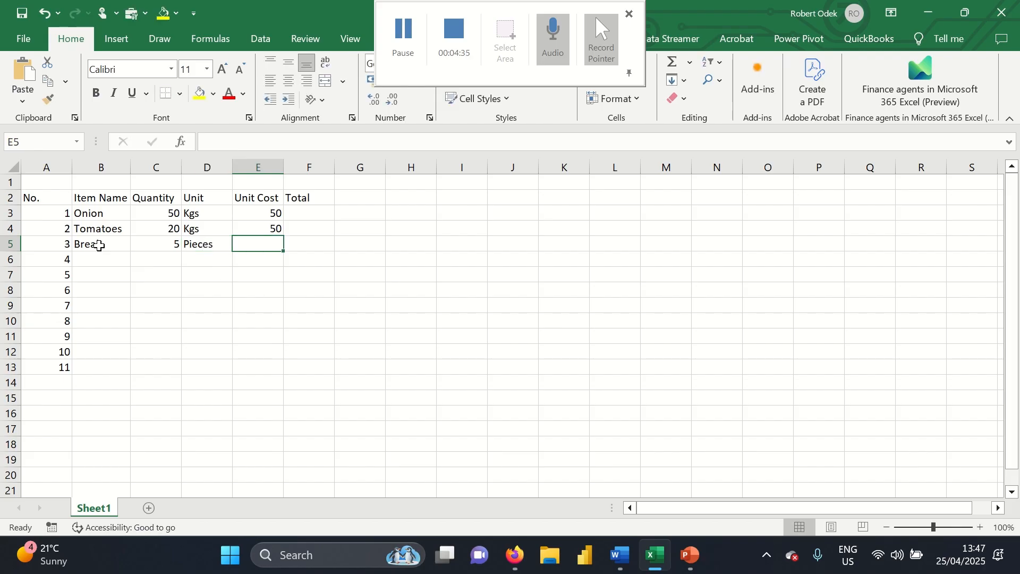
click(262, 197)
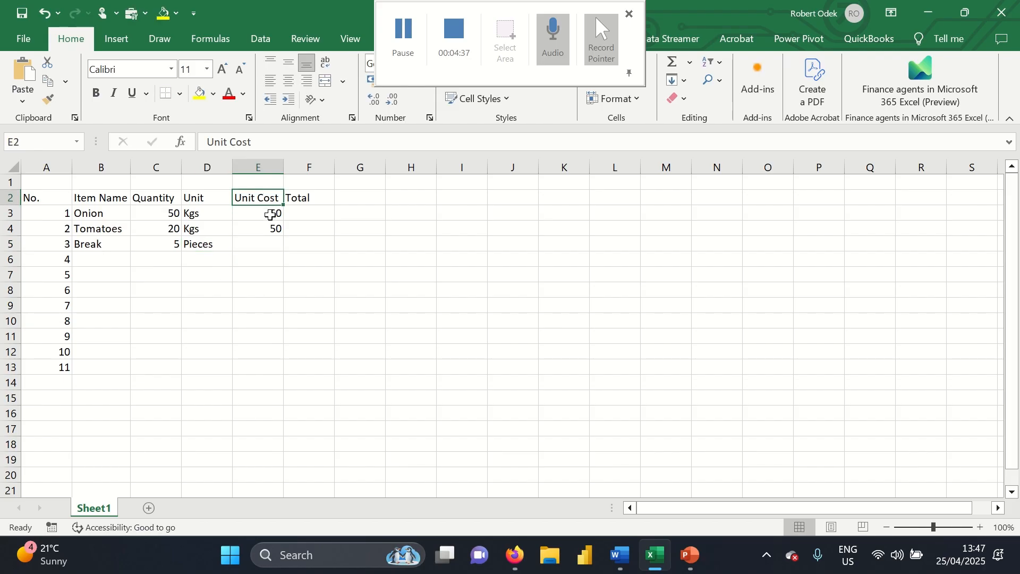
click(261, 244)
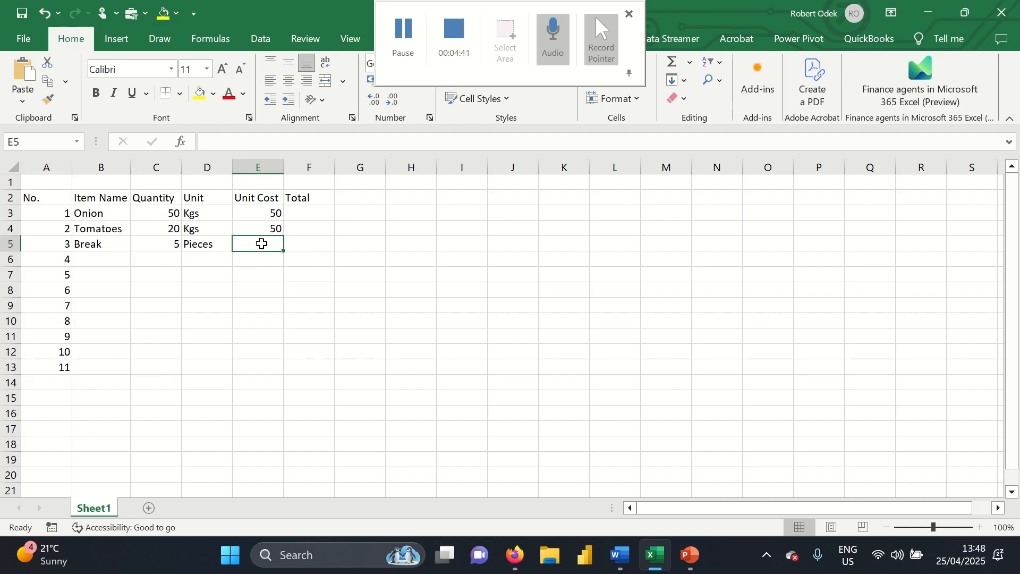
text(2.99)
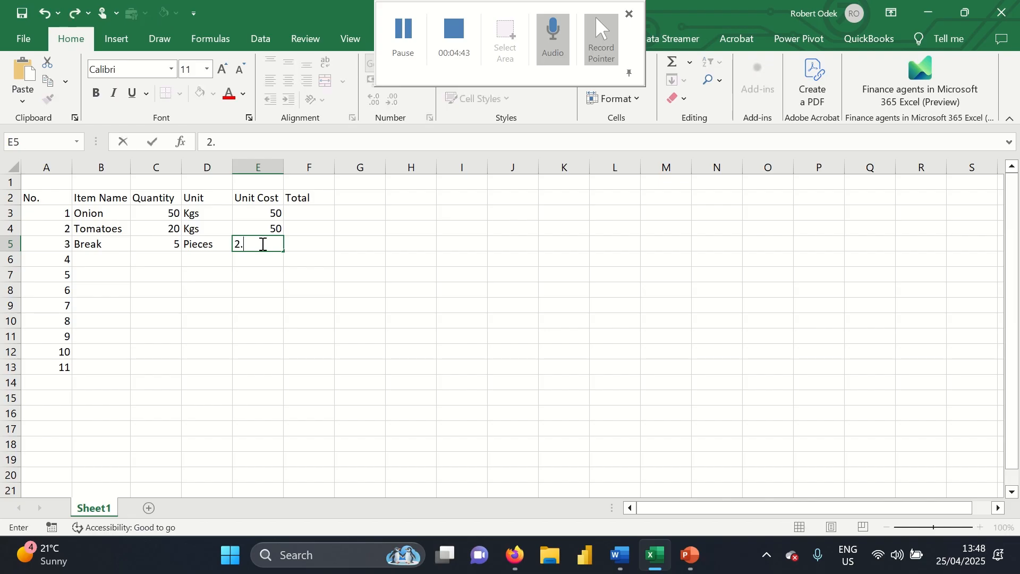
key(Return)
key(Left)
key(Left)
key(Left)
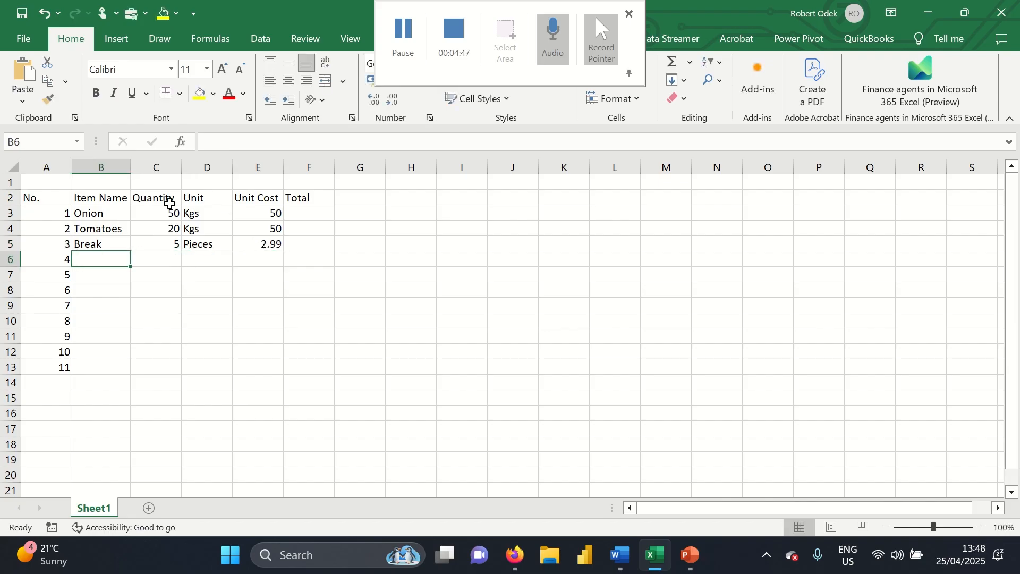
Correct the misspelt 'Break' item name to 'Bread'
key(Up)
key(Up)
key(Up)
key(Up)
double_click(110, 243)
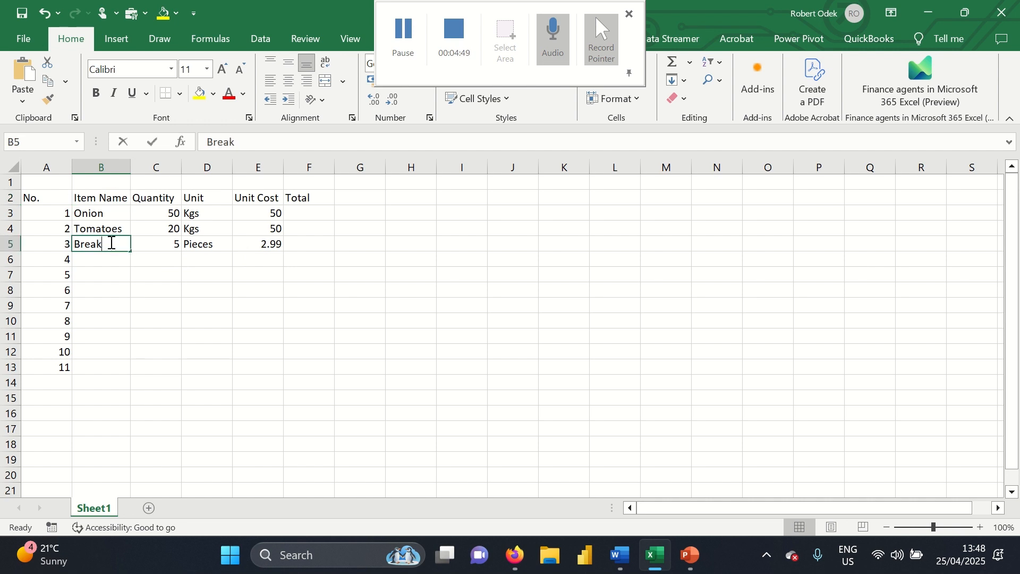
key(BackSpace)
text(d)
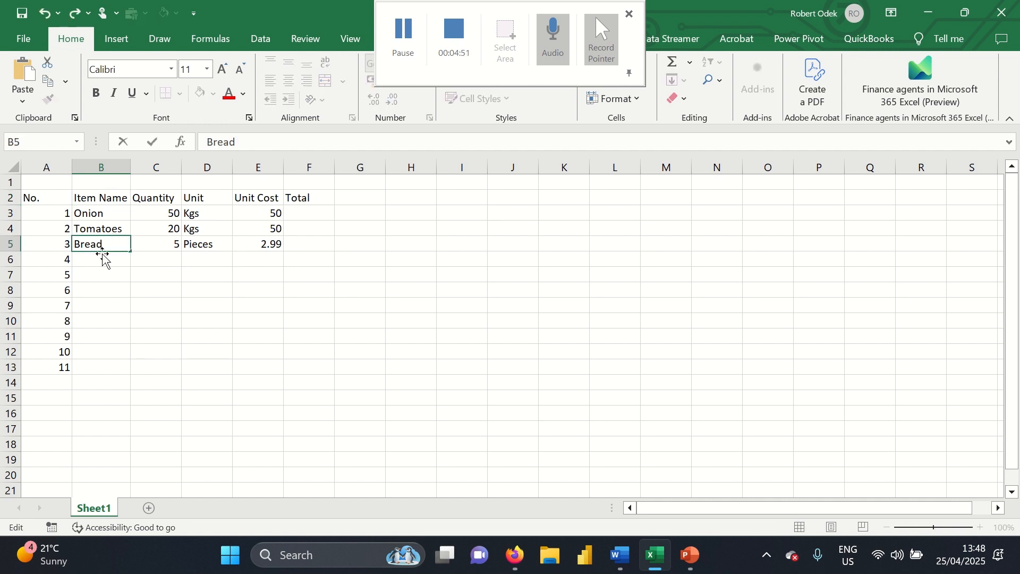
click(98, 261)
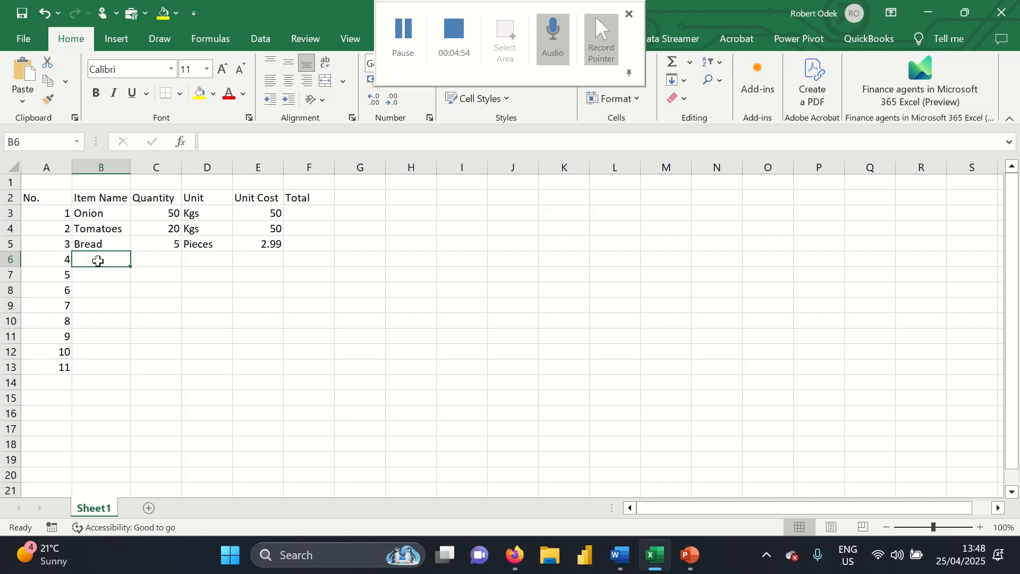
Enter the Muffins row: 12 Pieces at 5.99
text(Muffn)
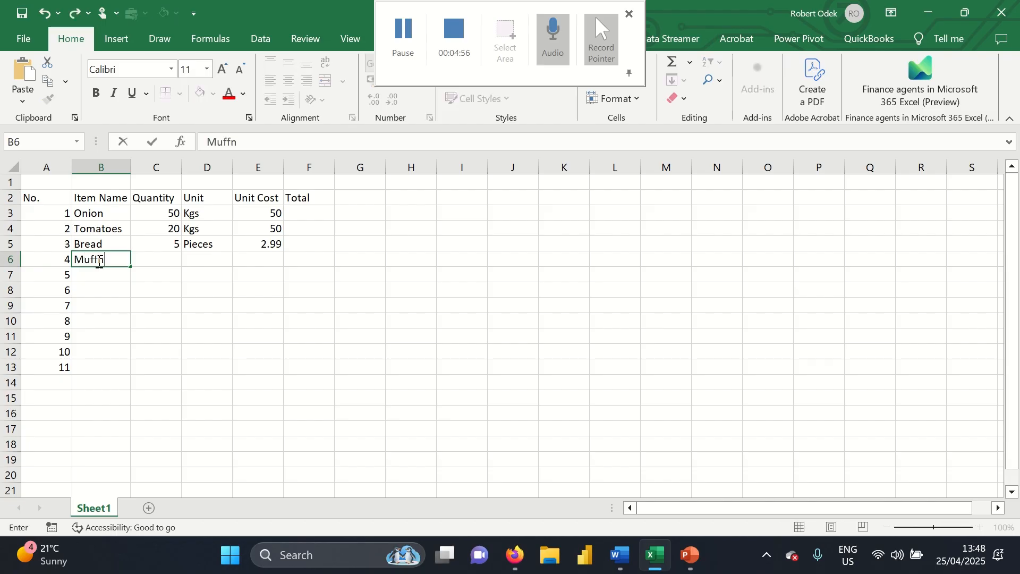
key(BackSpace)
text(ins)
key(Tab)
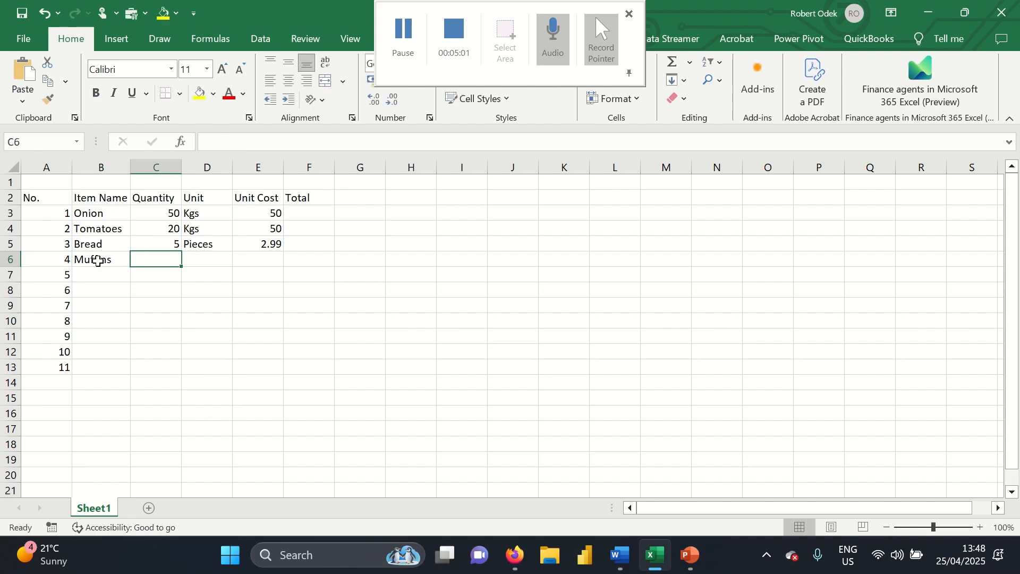
text(12)
key(Tab)
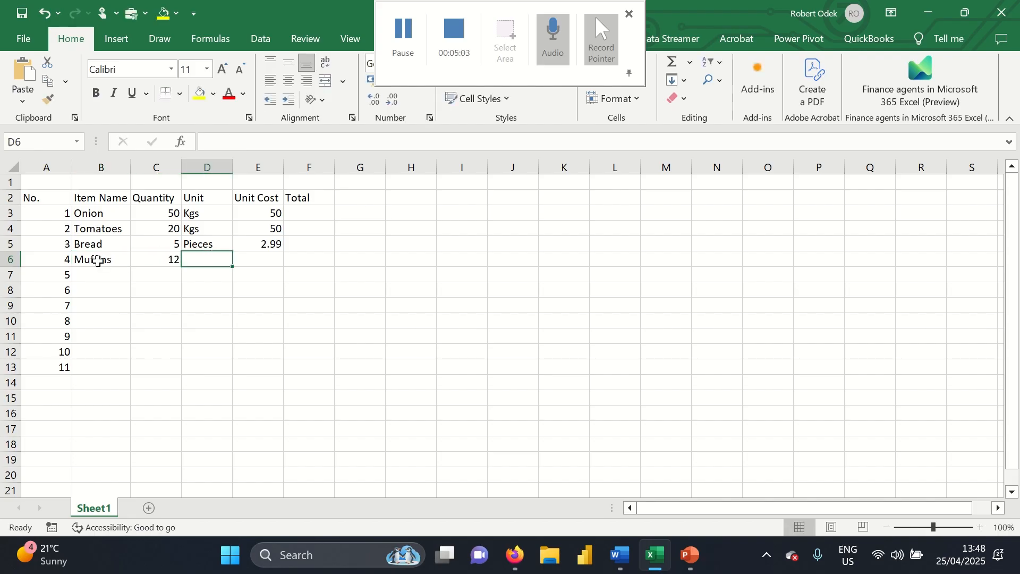
text(Pieces)
key(Tab)
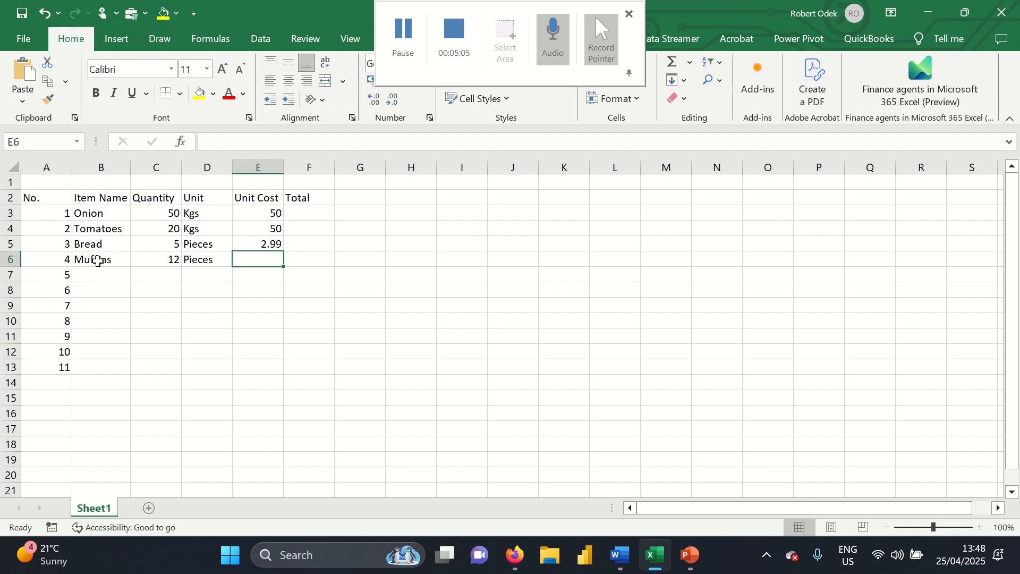
text(5.99)
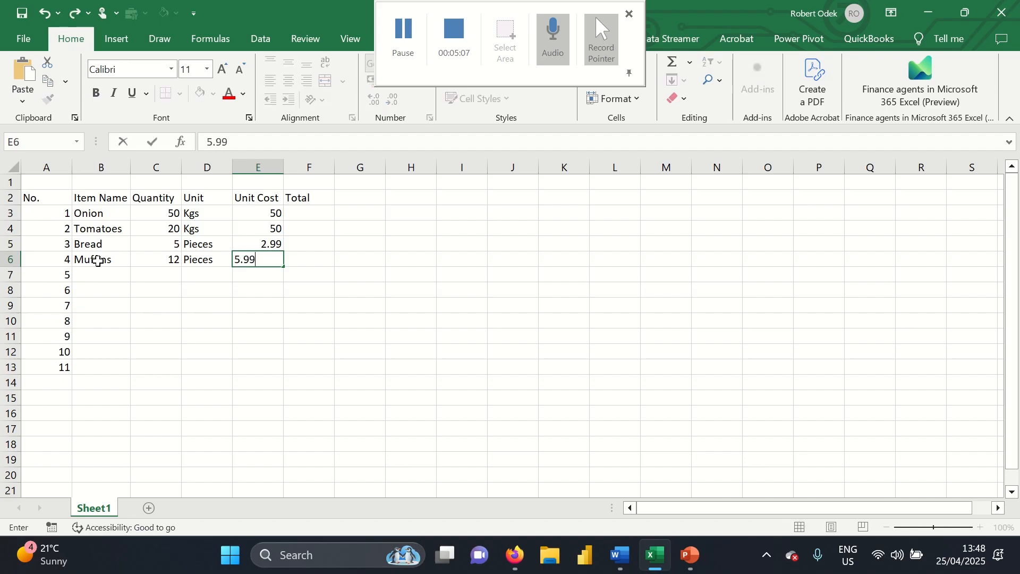
key(Return)
key(Left)
key(Left)
key(Left)
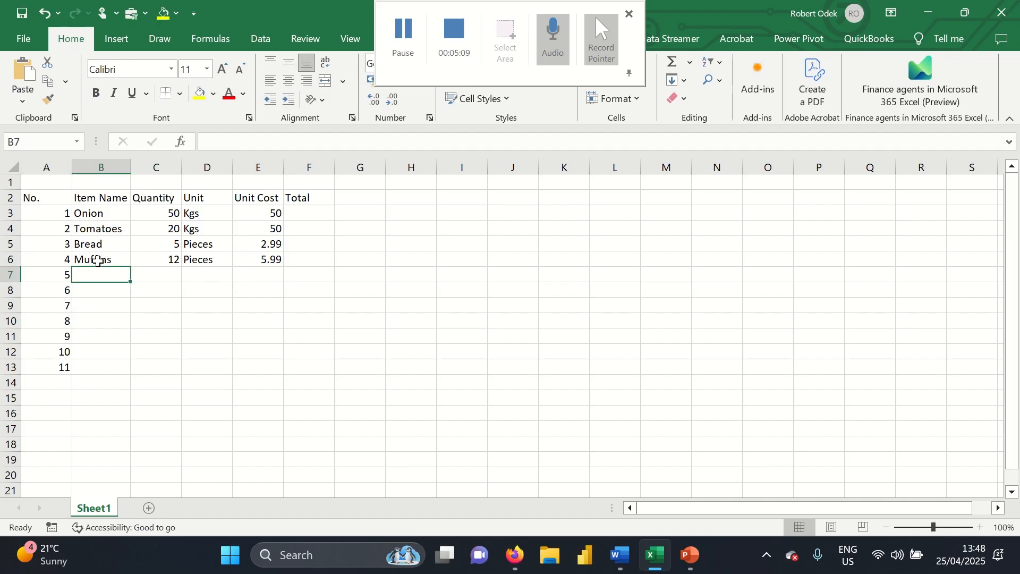
Add Milk in row 7: 2 Jericans at 6.99
text(Milk)
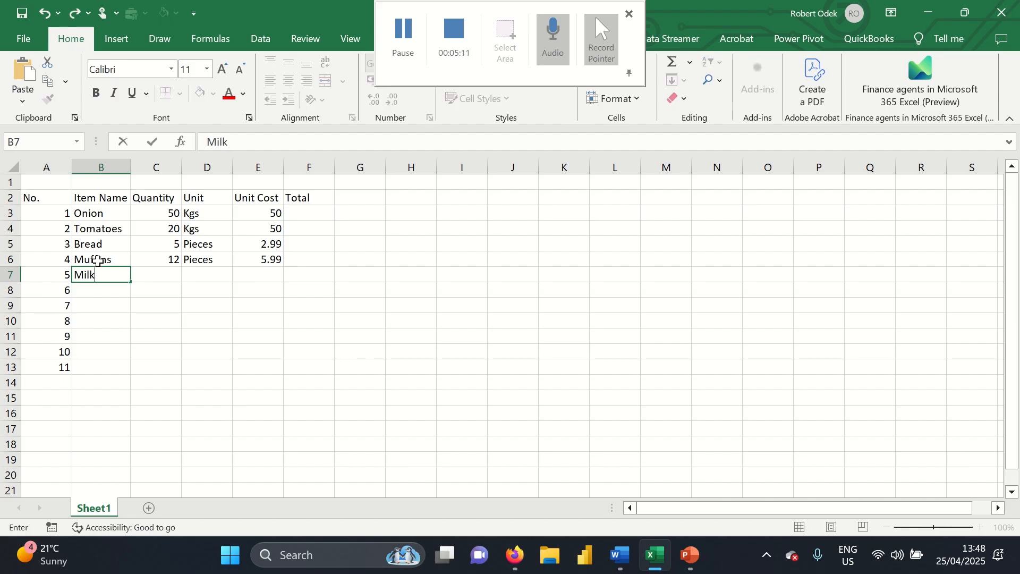
key(Tab)
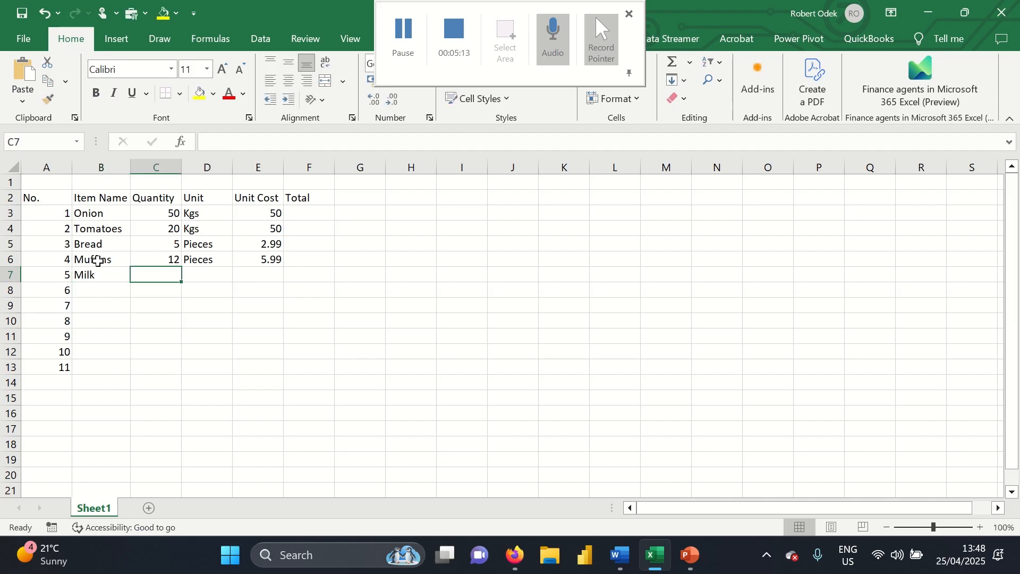
text(2)
key(Tab)
text(J)
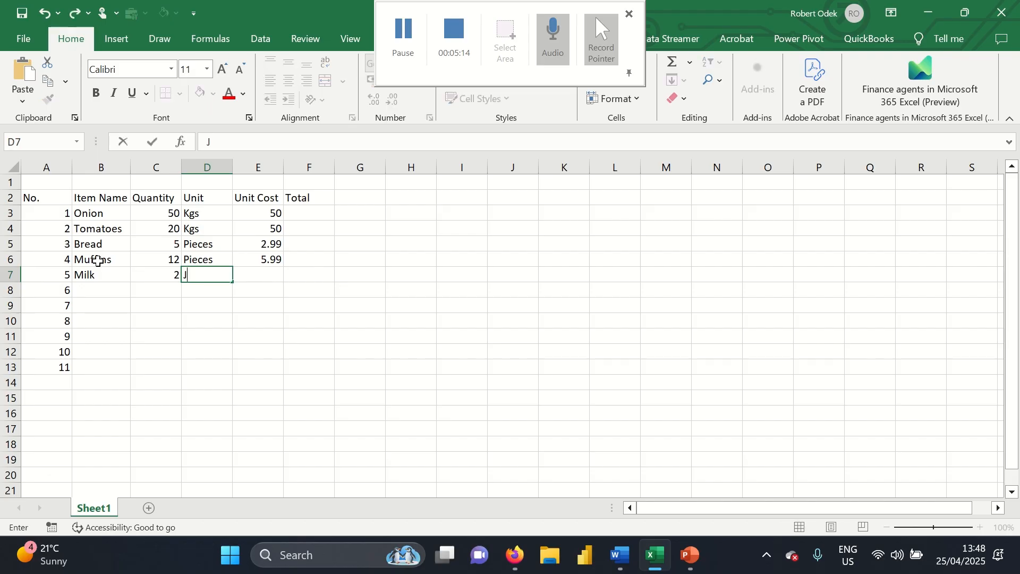
text(ericans)
key(Tab)
text(6.99)
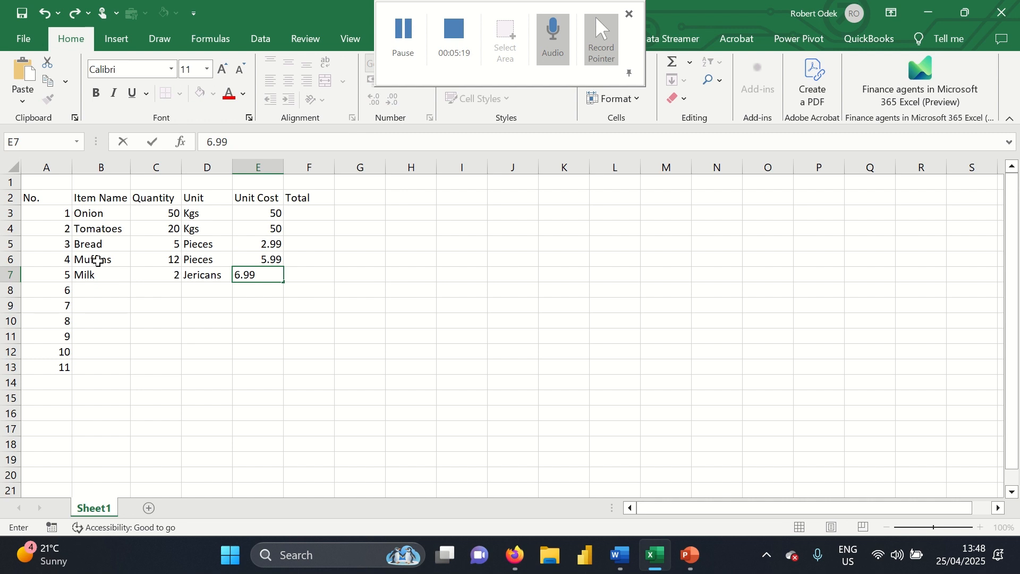
key(Return)
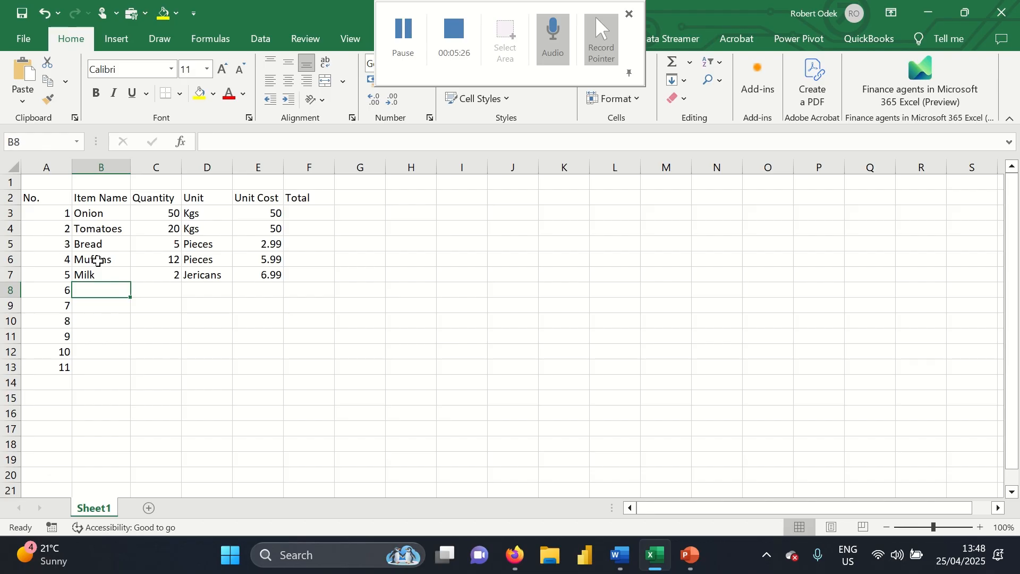
Add Tooth Brush in row 8: 6 Pieces at 2
text(Toot)
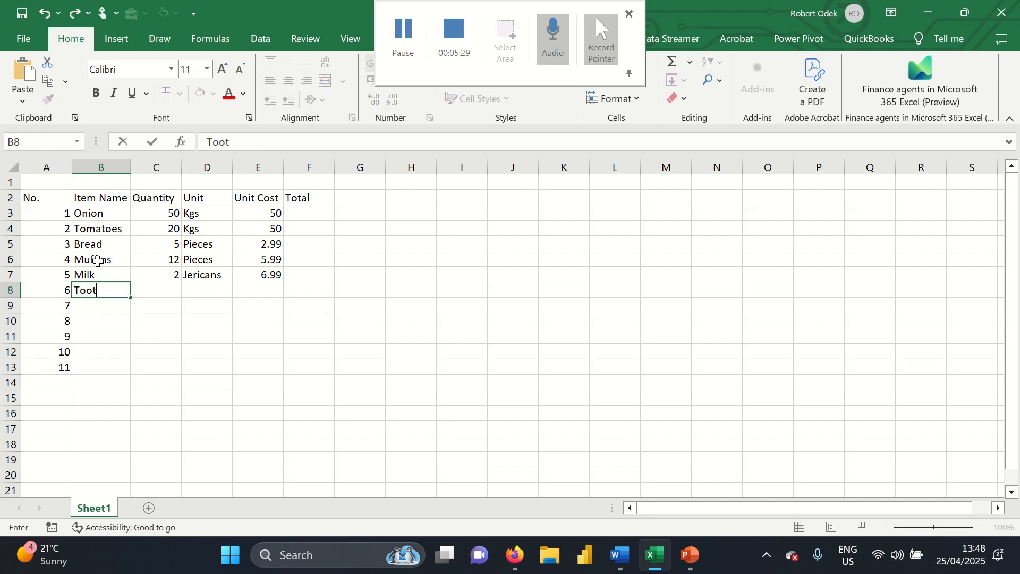
text(h Brush)
key(Tab)
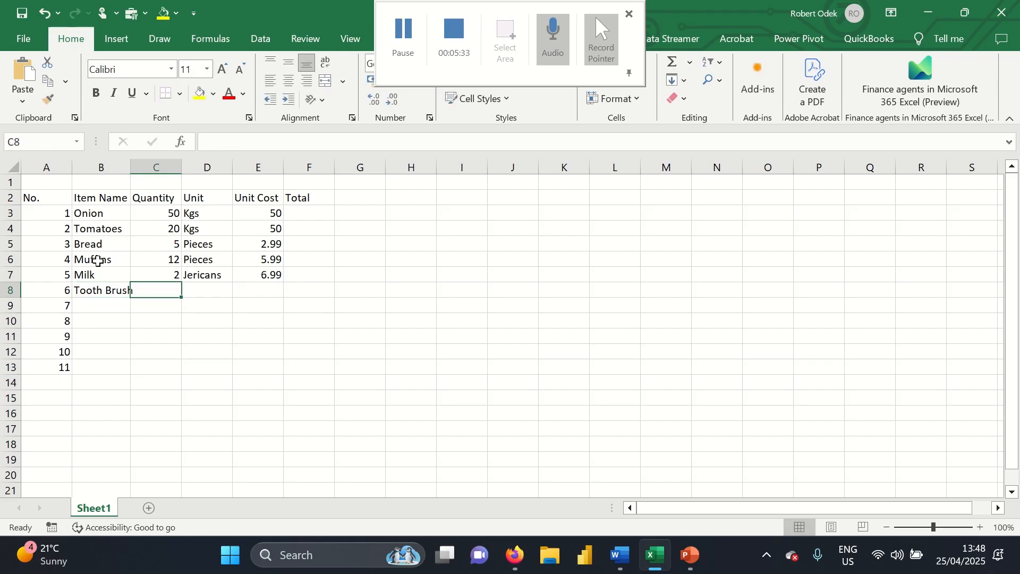
text(6)
key(Tab)
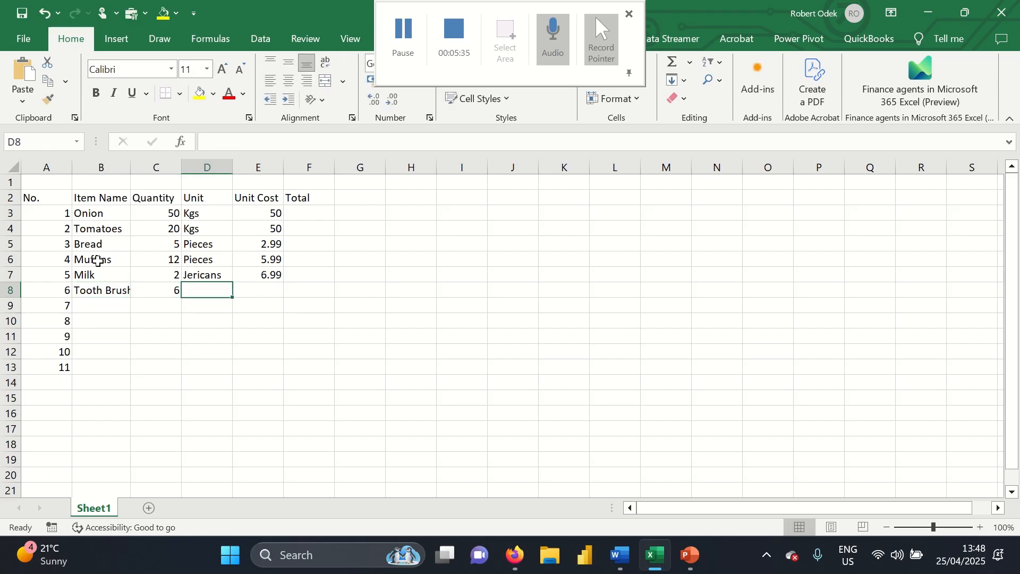
text(Pieces)
key(Tab)
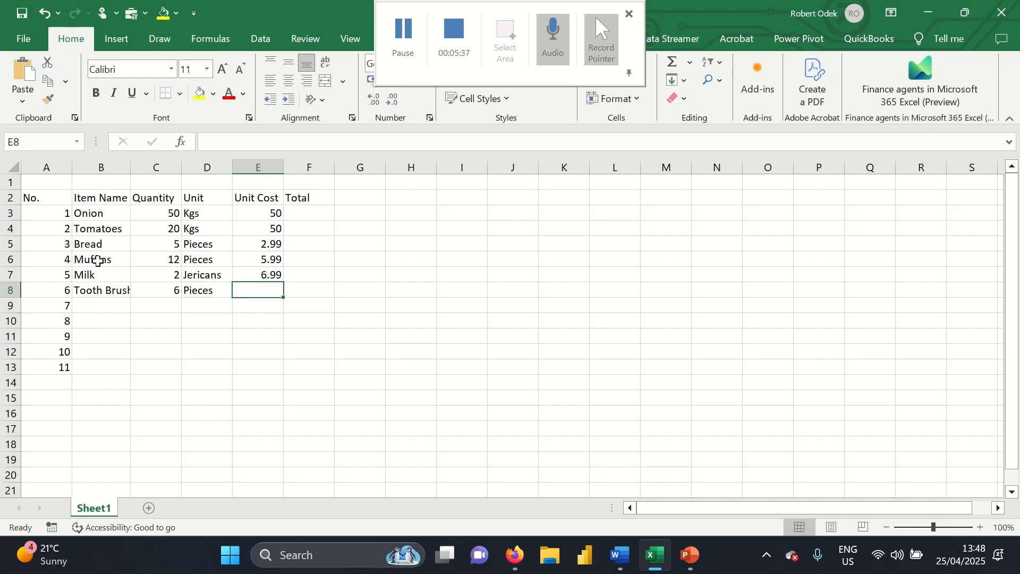
text(2)
key(Return)
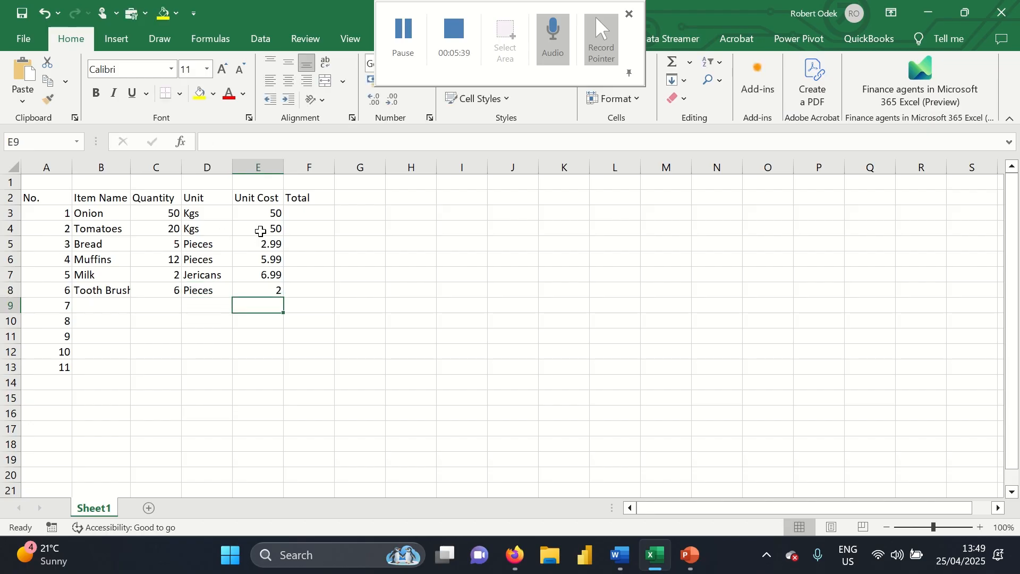
Enter the formula =C3*E3 in F3 so Onion's total shows 2500
click(317, 218)
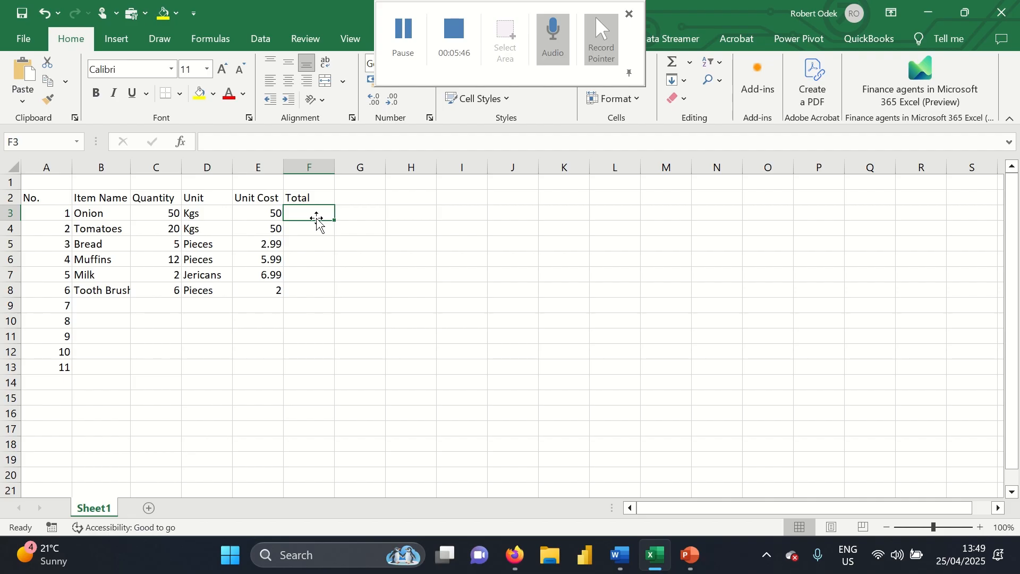
text(=)
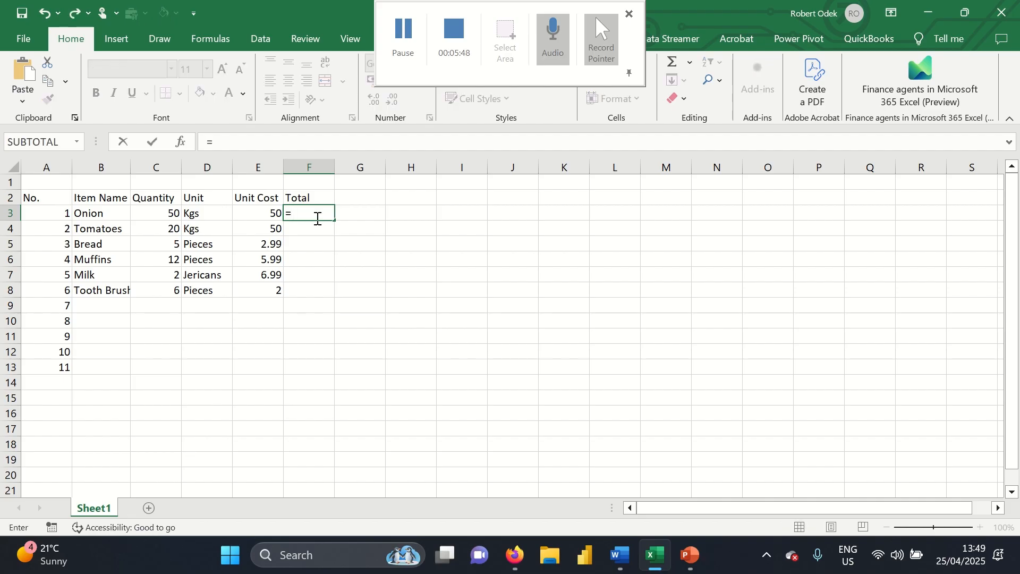
click(160, 218)
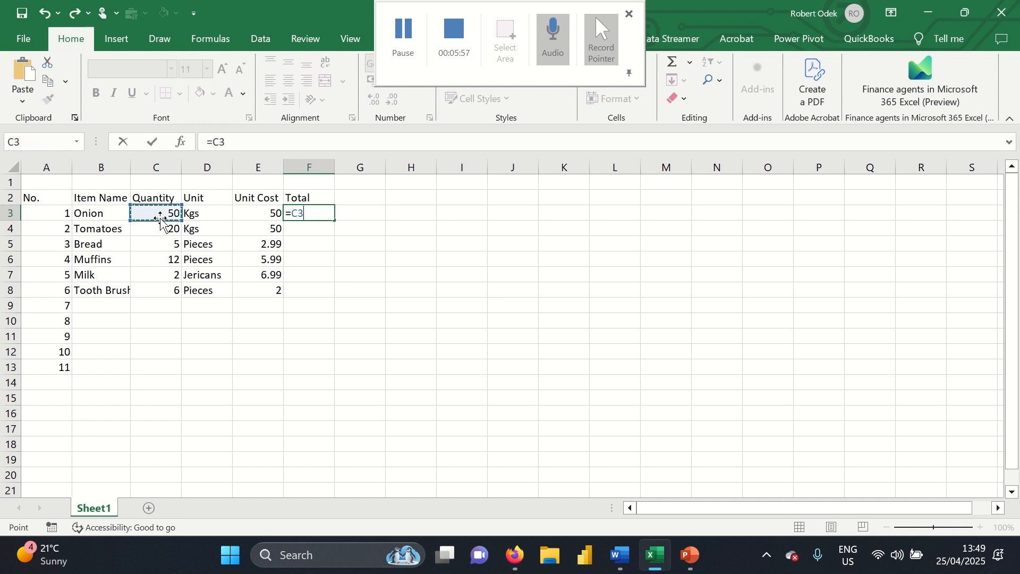
text(*)
click(263, 212)
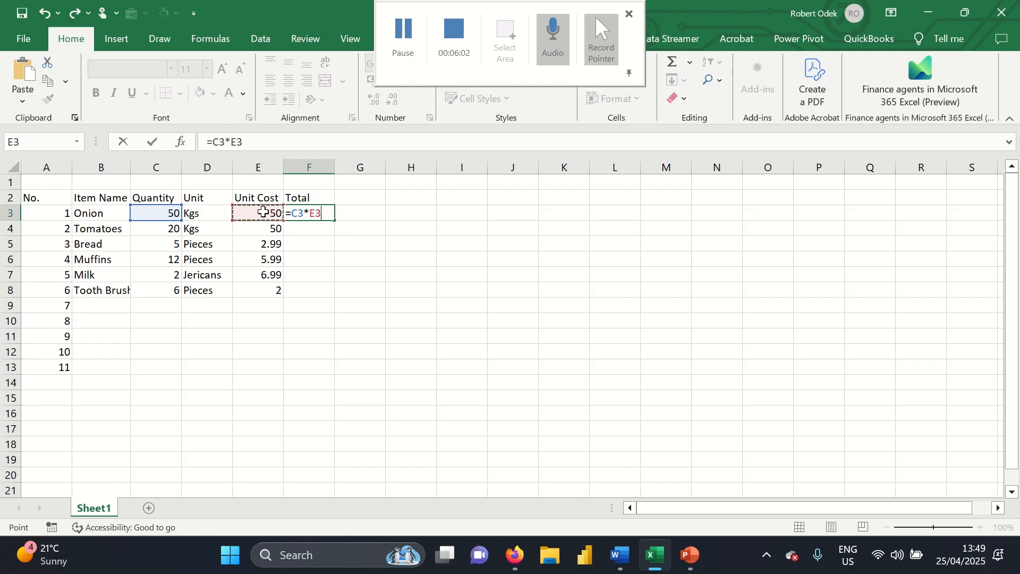
key(Return)
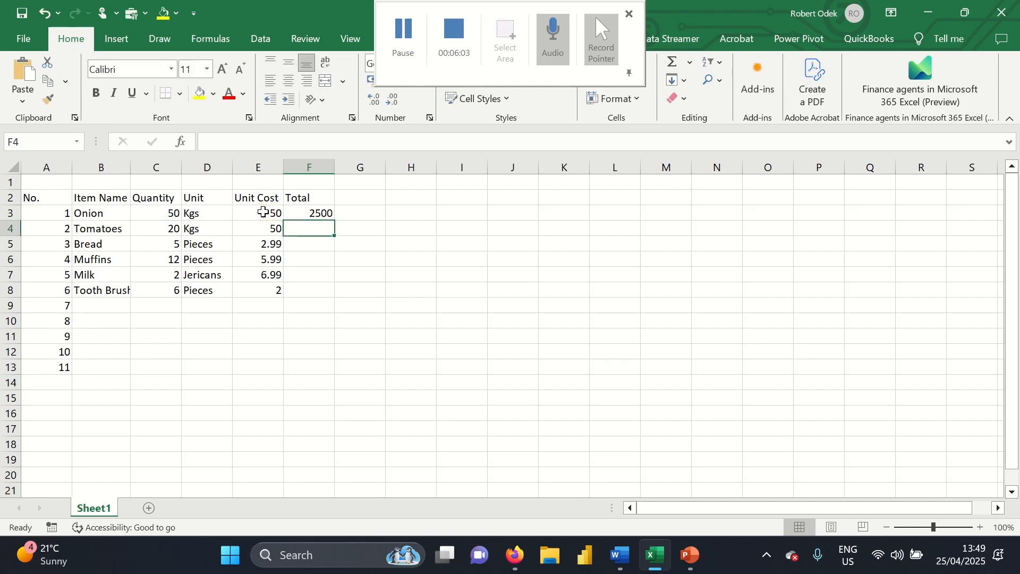
click(328, 213)
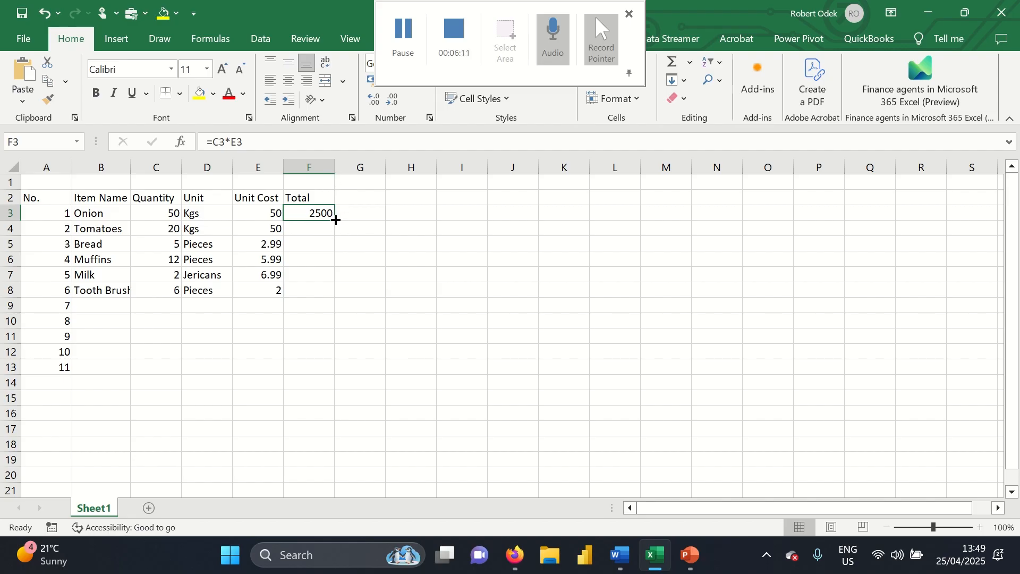
Fill the =C3*E3 formula down from F3 to F13, then select B9
double_click(335, 220)
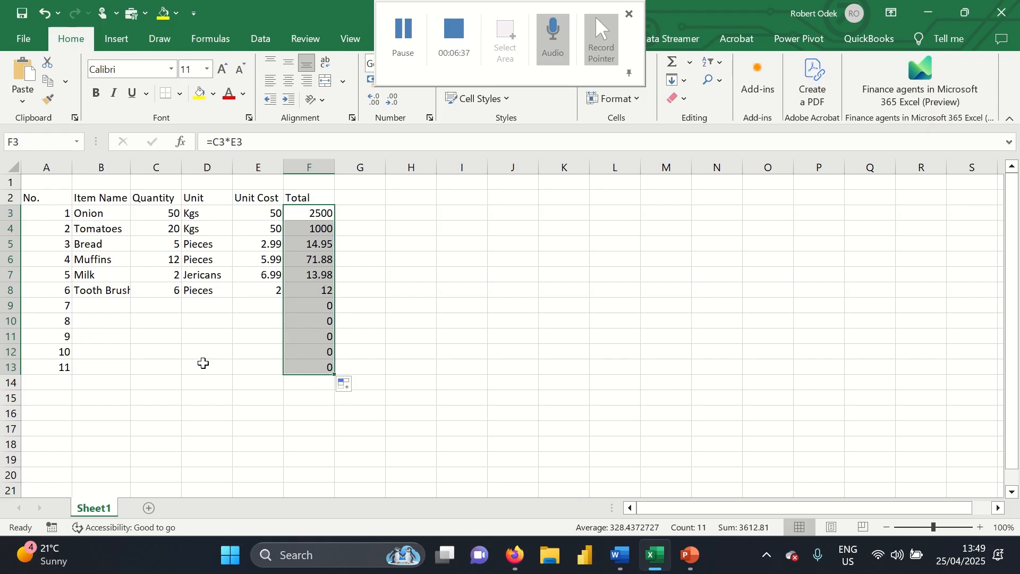
click(96, 312)
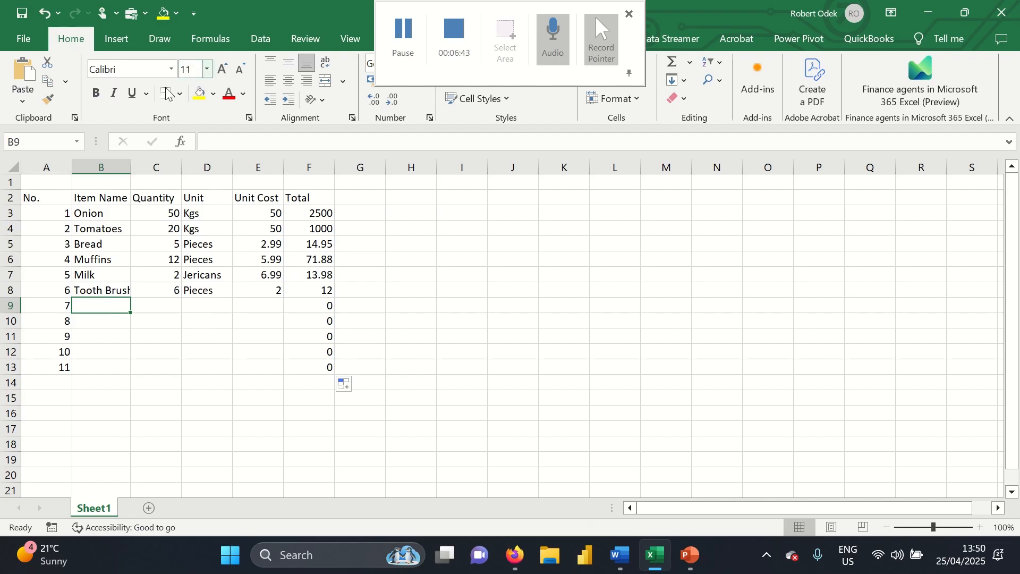
Widen column B and add Beans: 10 Kgs at 16
double_click(132, 164)
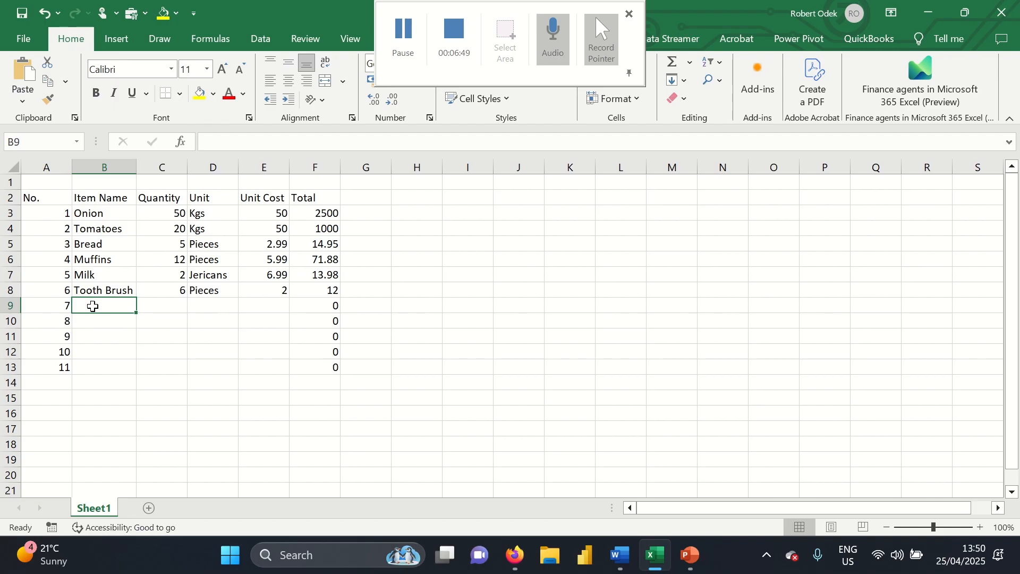
text(Beans)
key(Tab)
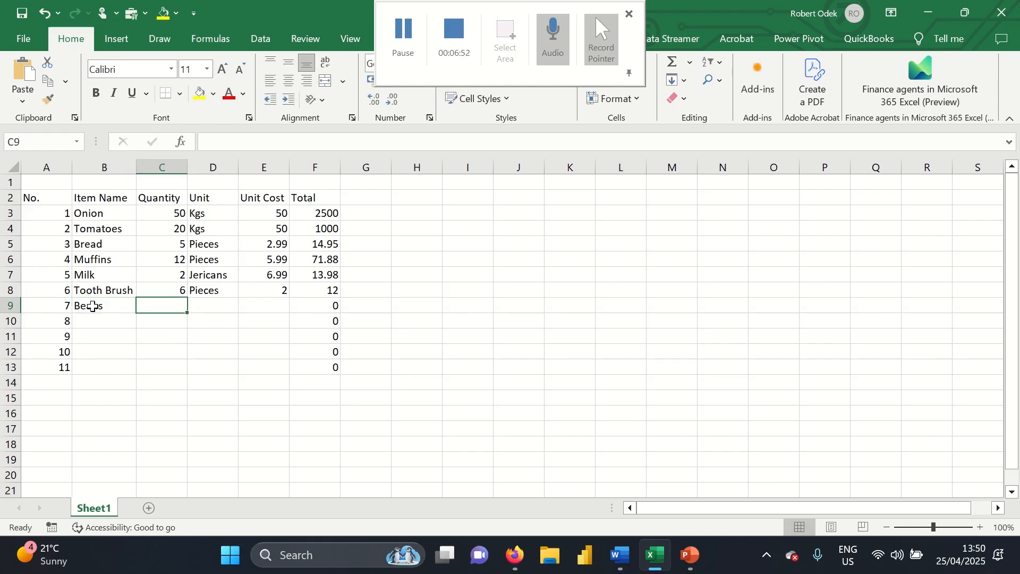
text(10)
key(Tab)
text(K)
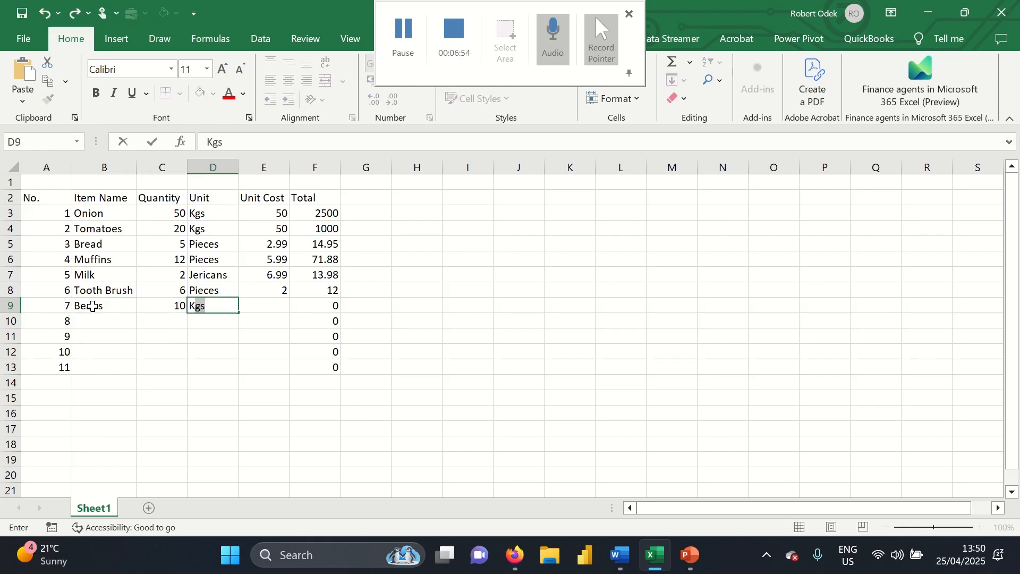
key(Tab)
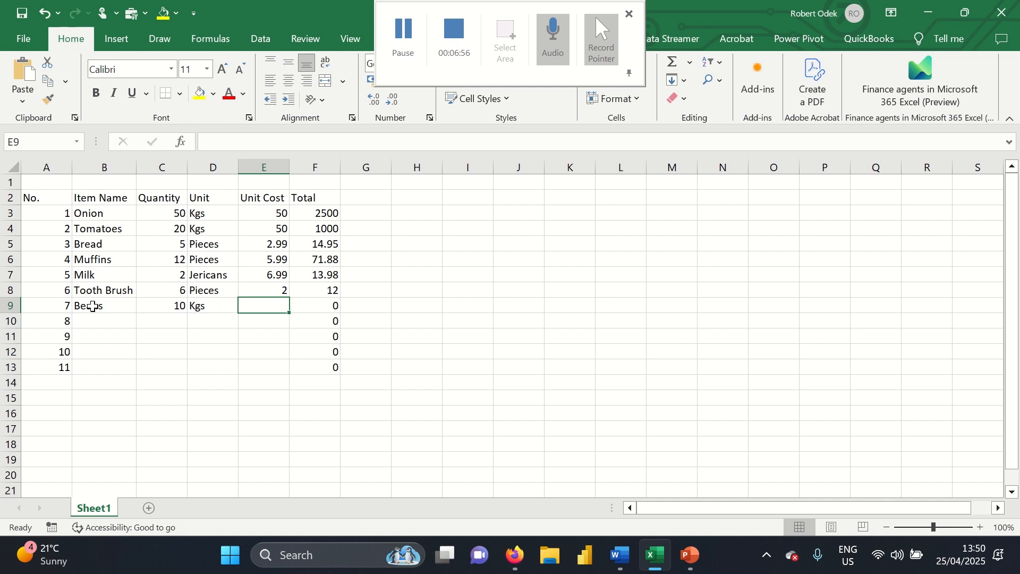
text(16)
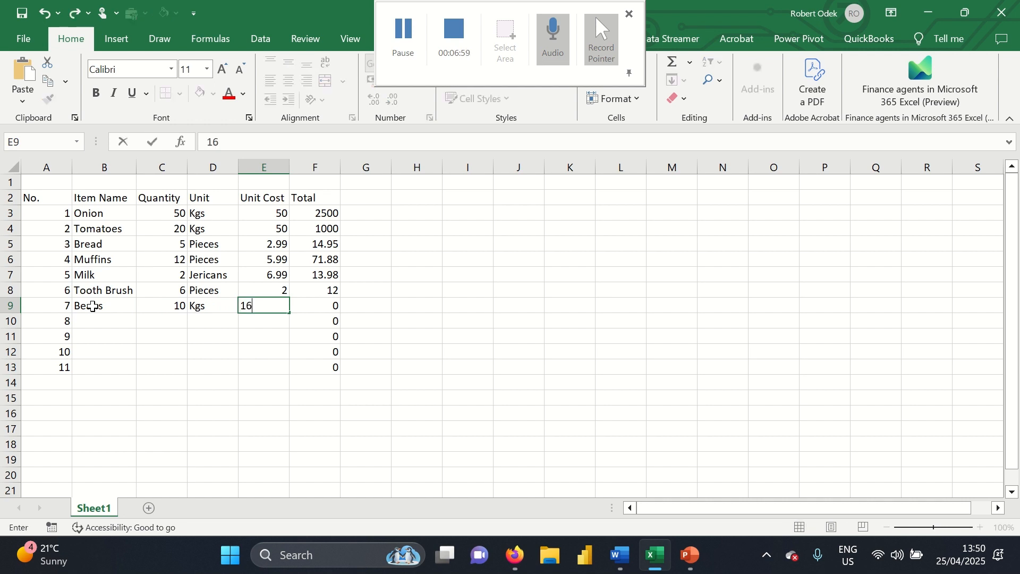
key(Return)
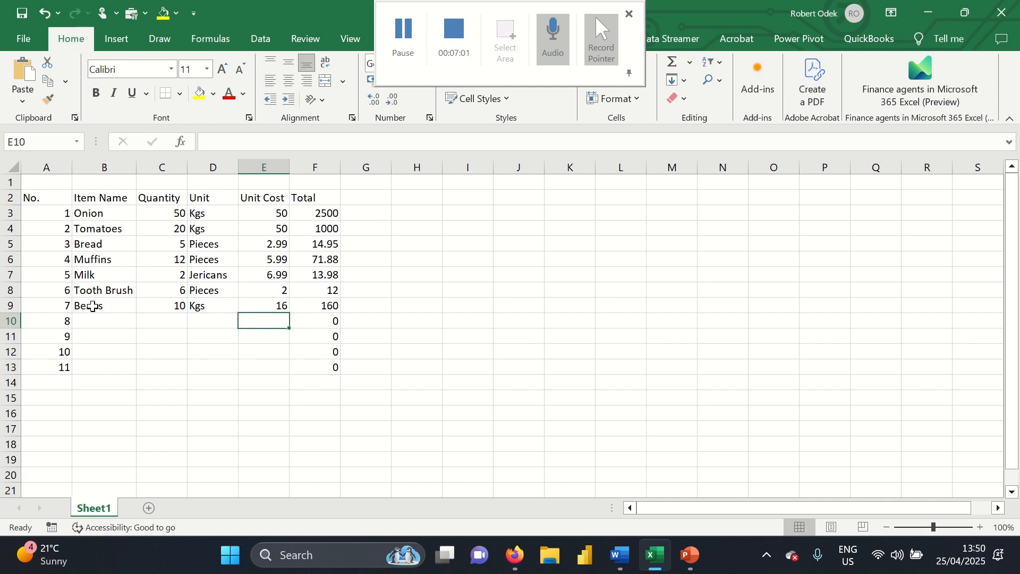
Add Rice in row 10: 25 Kgs at 25
click(94, 320)
text(Rice)
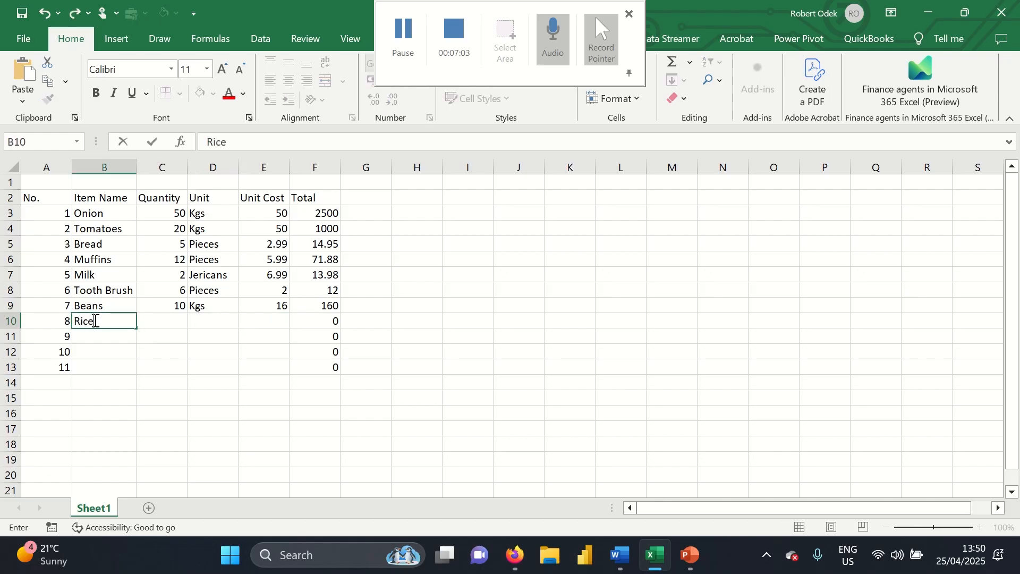
key(Tab)
text(25)
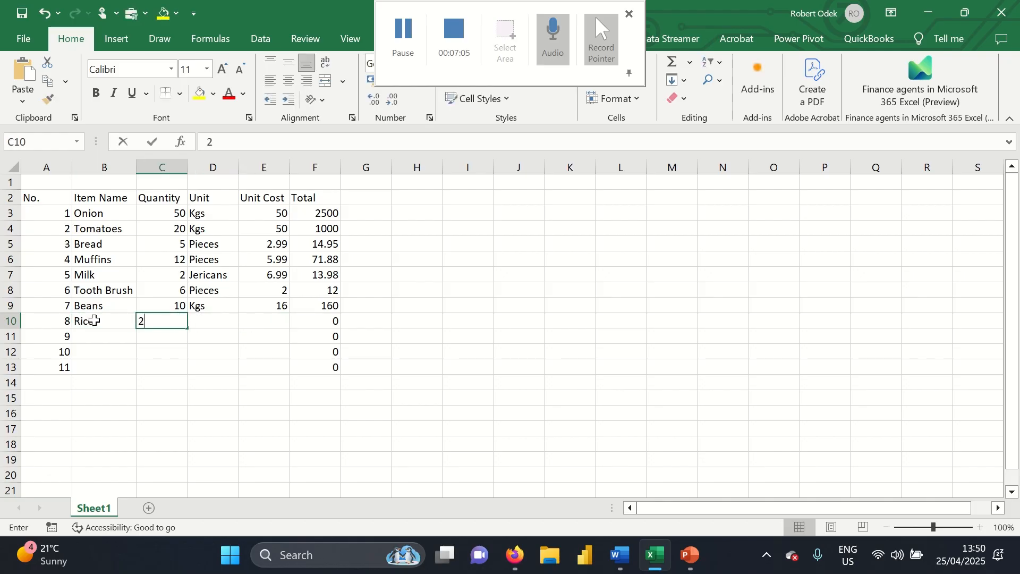
key(Tab)
text(Kgs)
key(Tab)
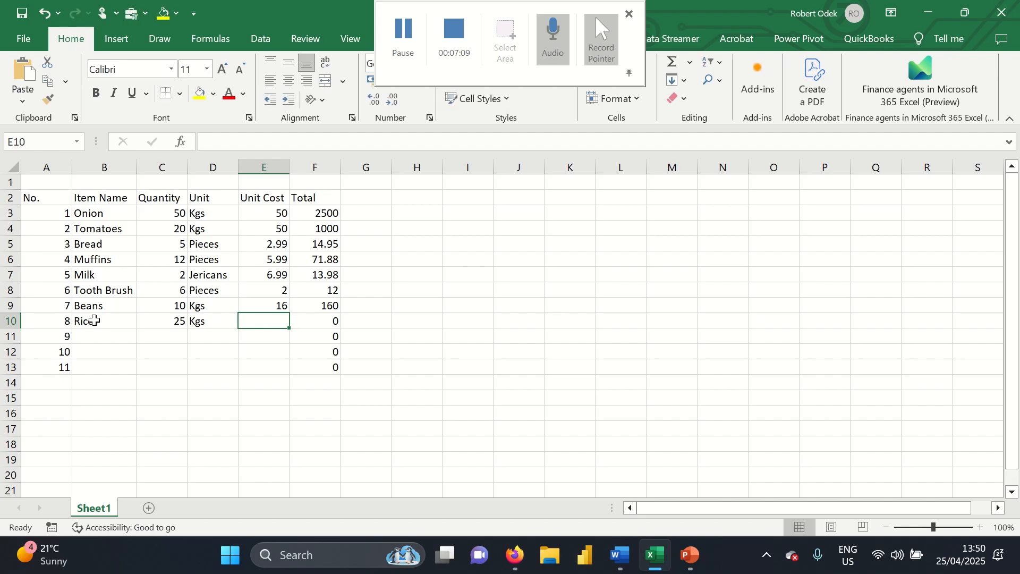
text(25)
key(Down)
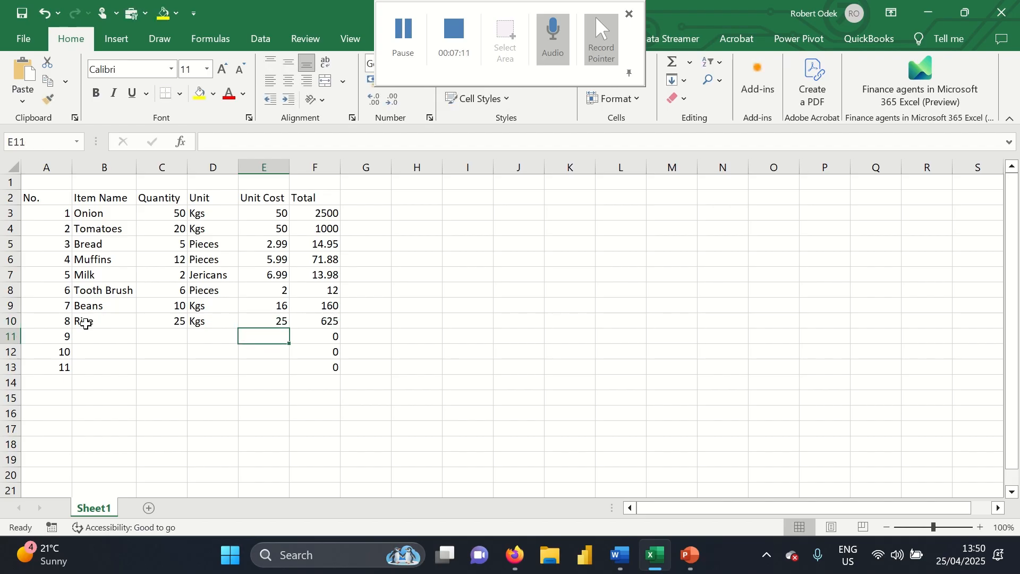
Add Potatoes in row 11: 25 Kgs at 25
click(94, 338)
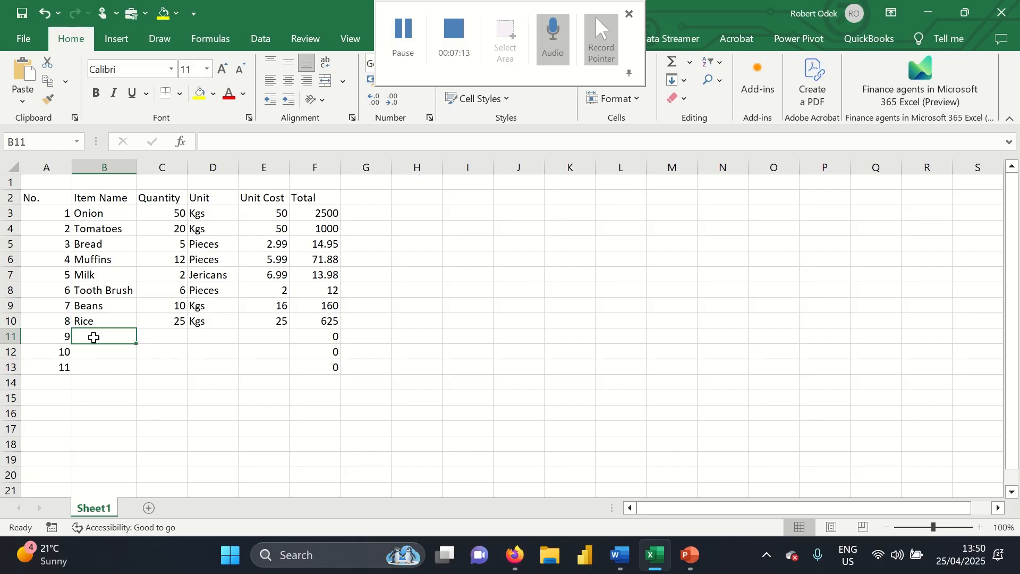
text(Potatoes)
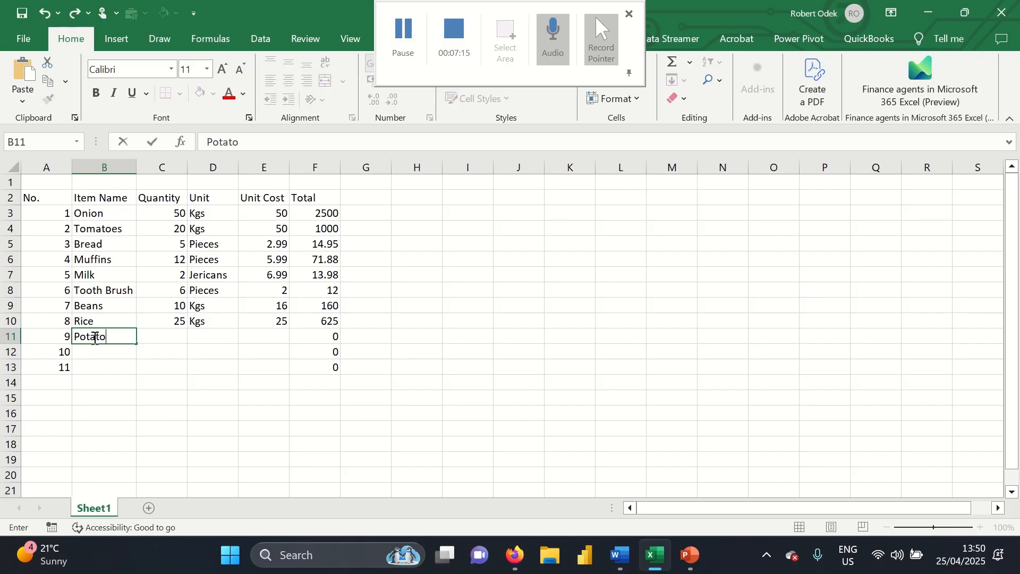
key(Tab)
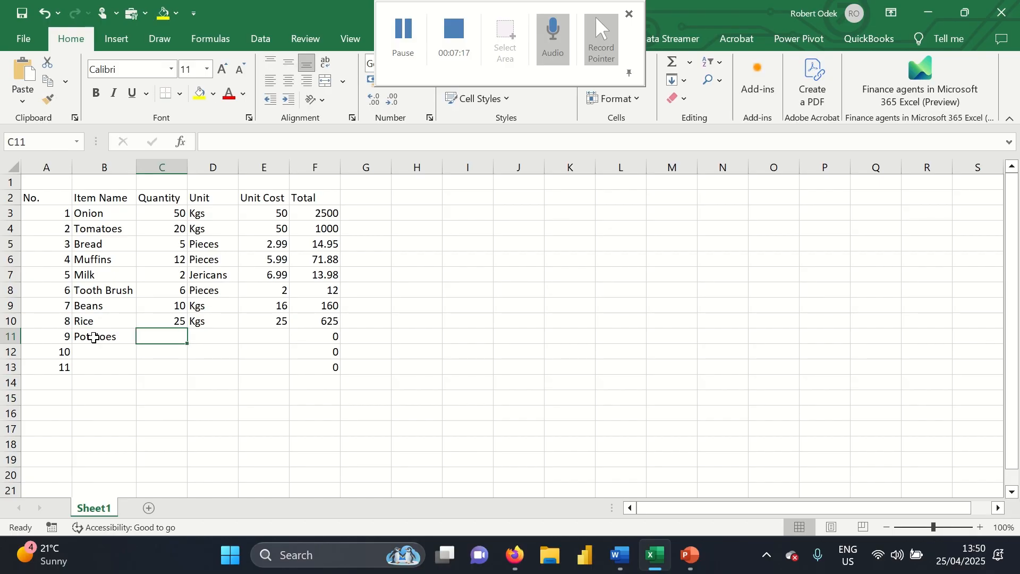
text(25)
key(Tab)
text(K)
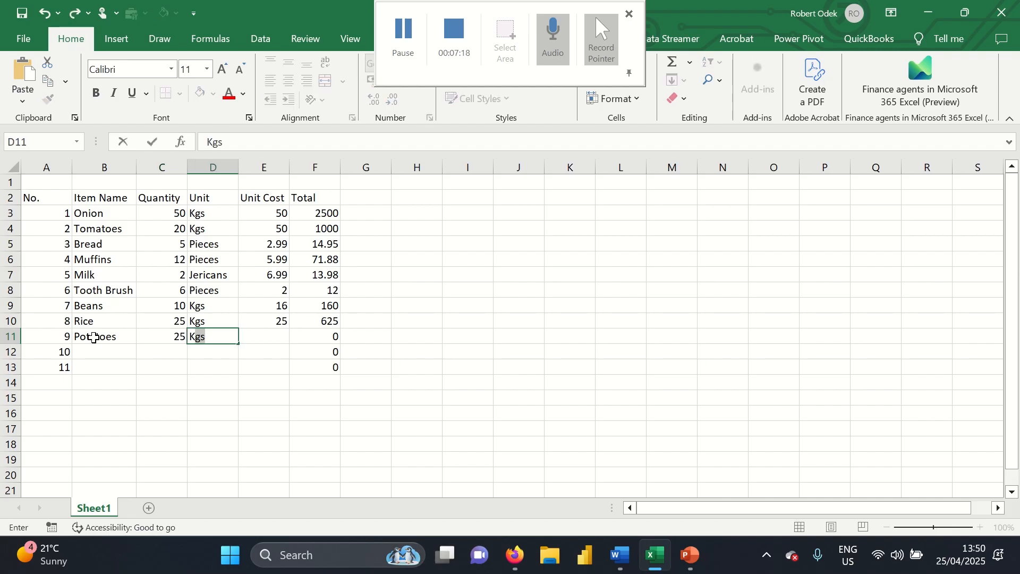
key(Tab)
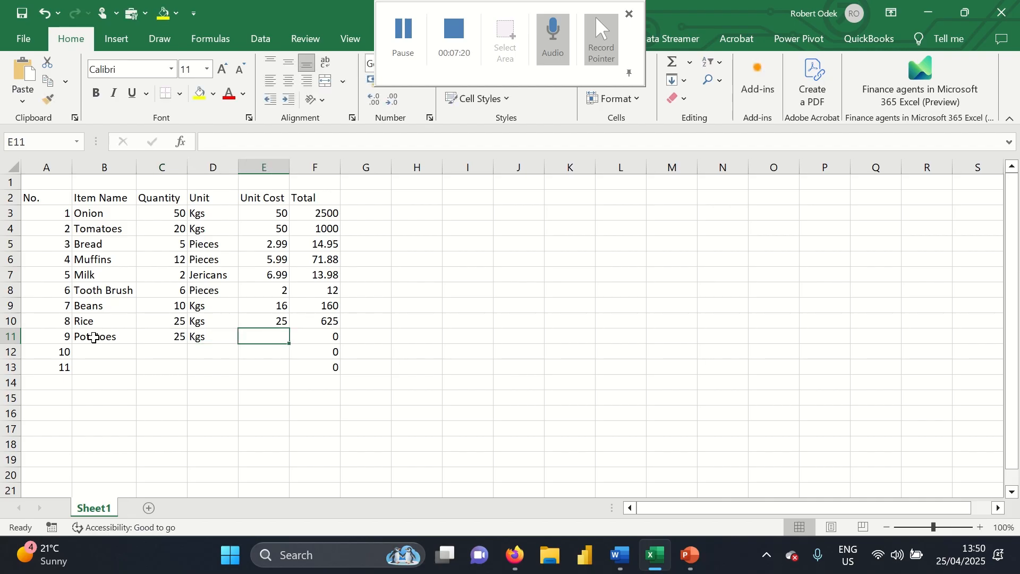
text(25)
key(Down)
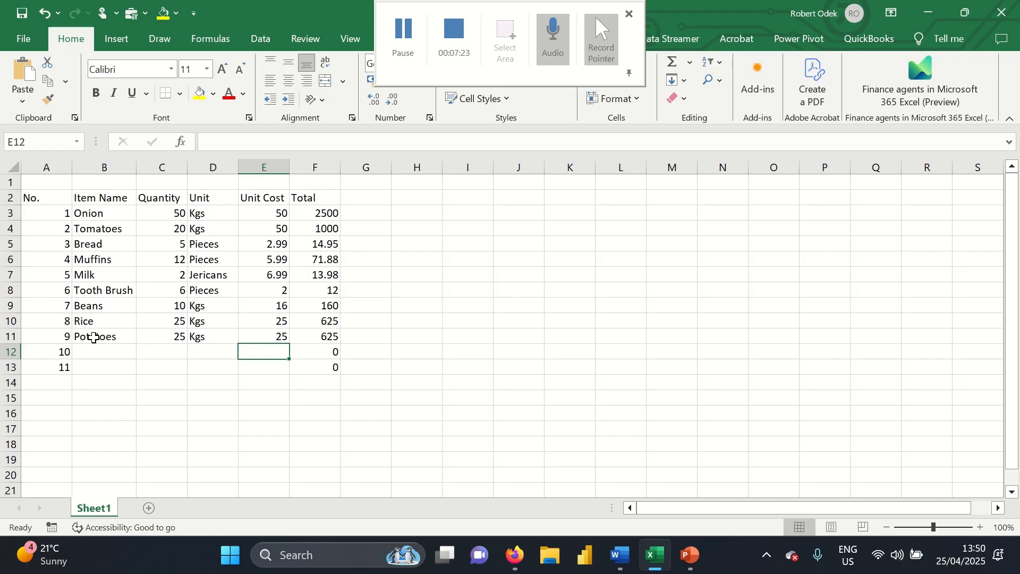
key(Left)
key(Left)
key(Left)
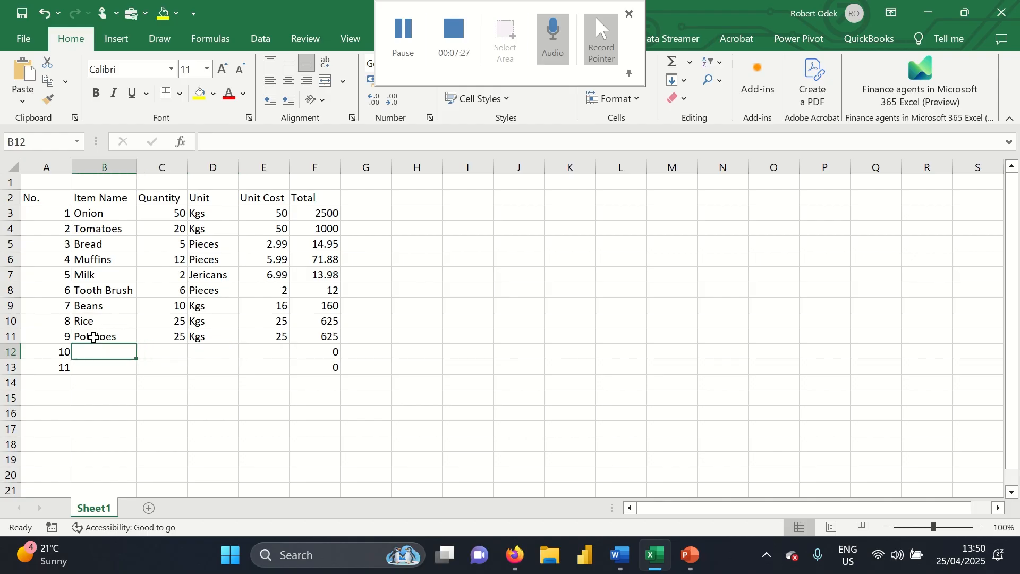
Add Greengram in row 12: 15 Kgs at 30
text(Green)
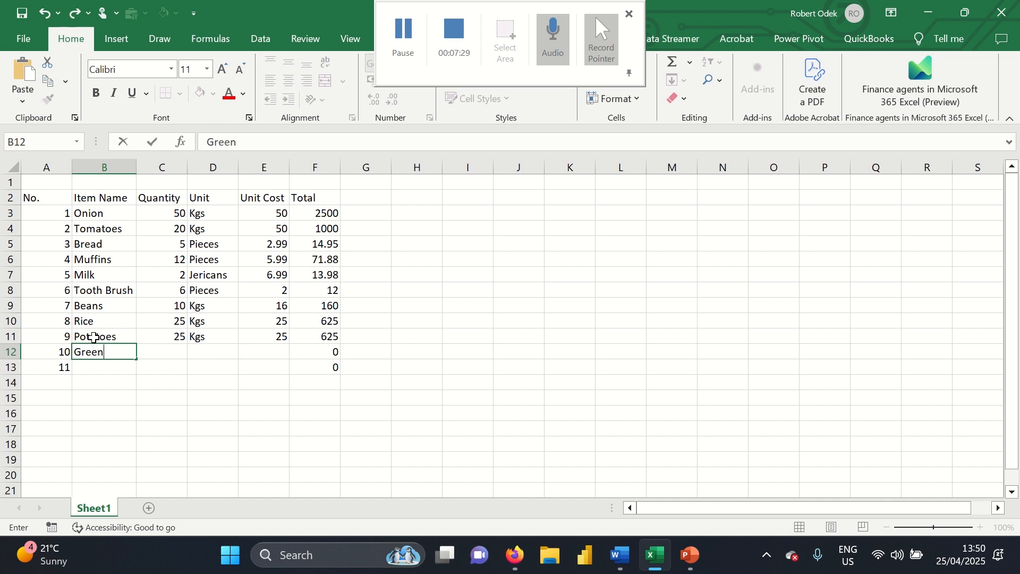
text(gram)
key(Tab)
text(15)
key(Tab)
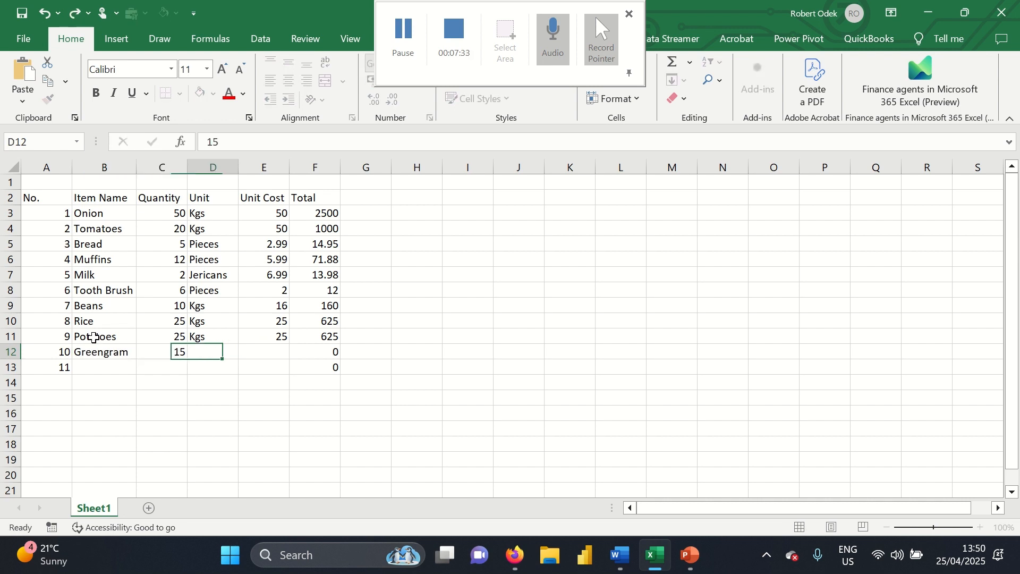
text(K)
key(Tab)
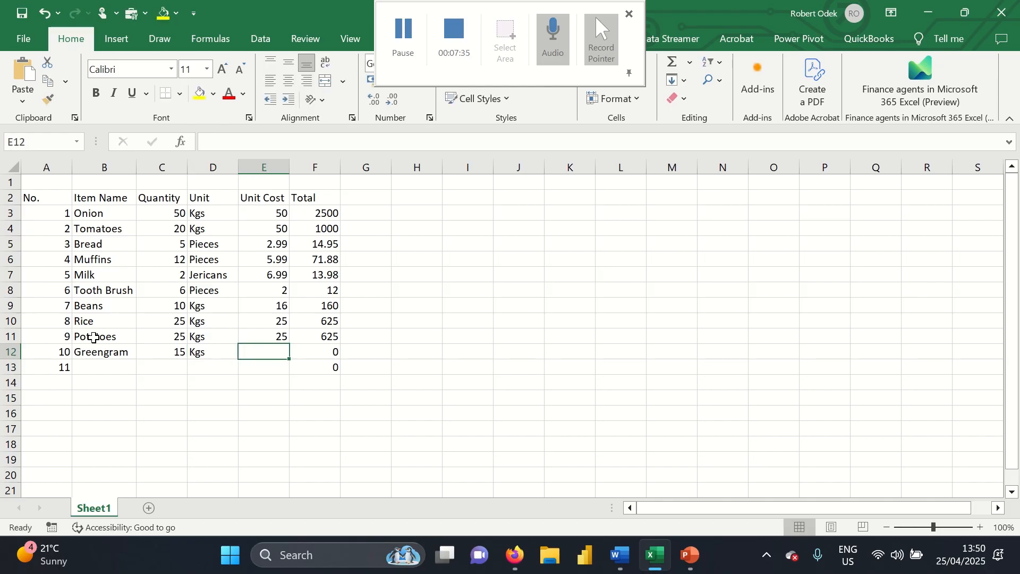
text(30)
key(Return)
key(Left)
key(Left)
key(Left)
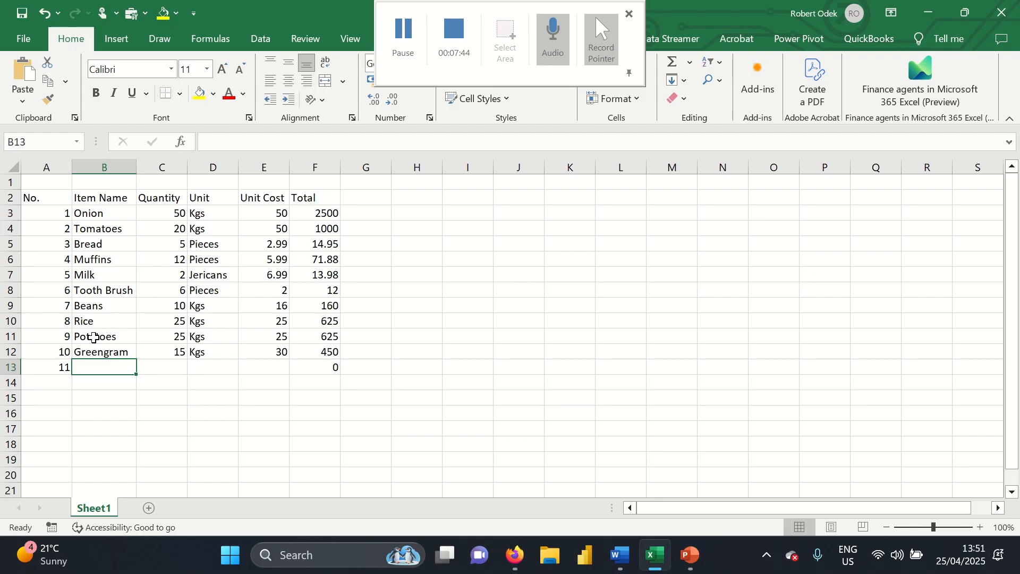
Add Watermelon in row 13: 5 Pieces at 10
text(Water)
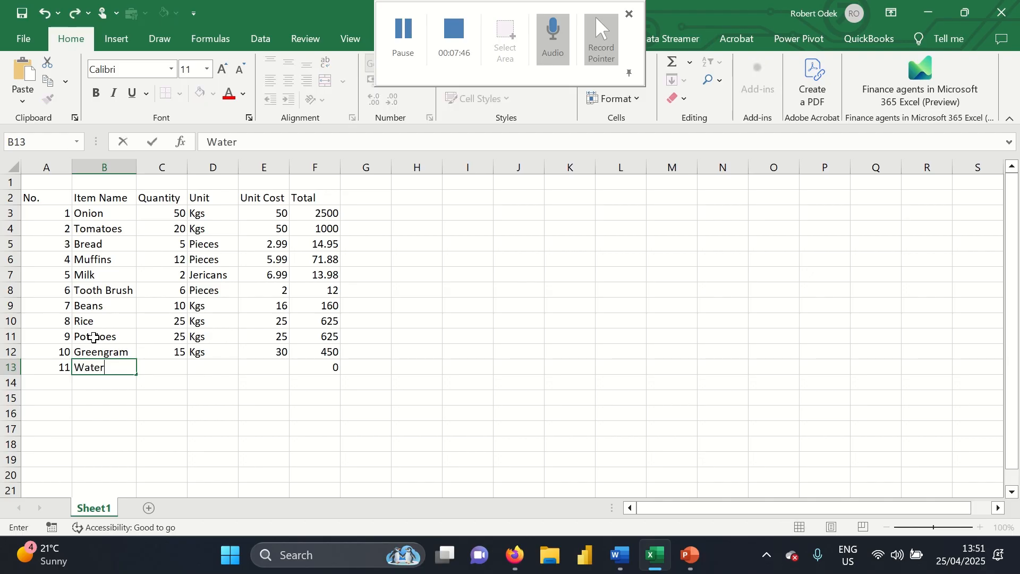
text(melon)
key(Tab)
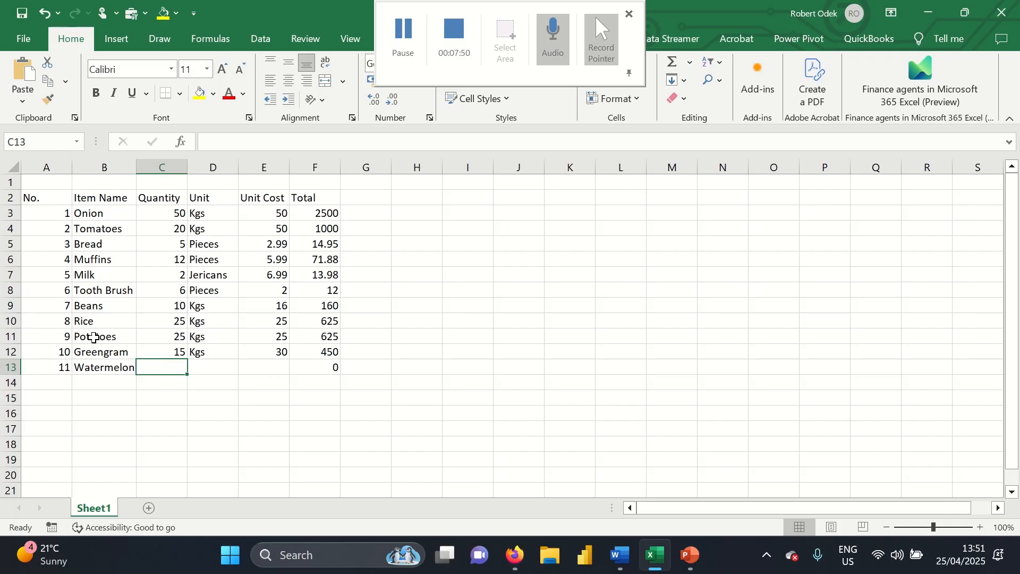
text(5)
key(Tab)
text(pieces)
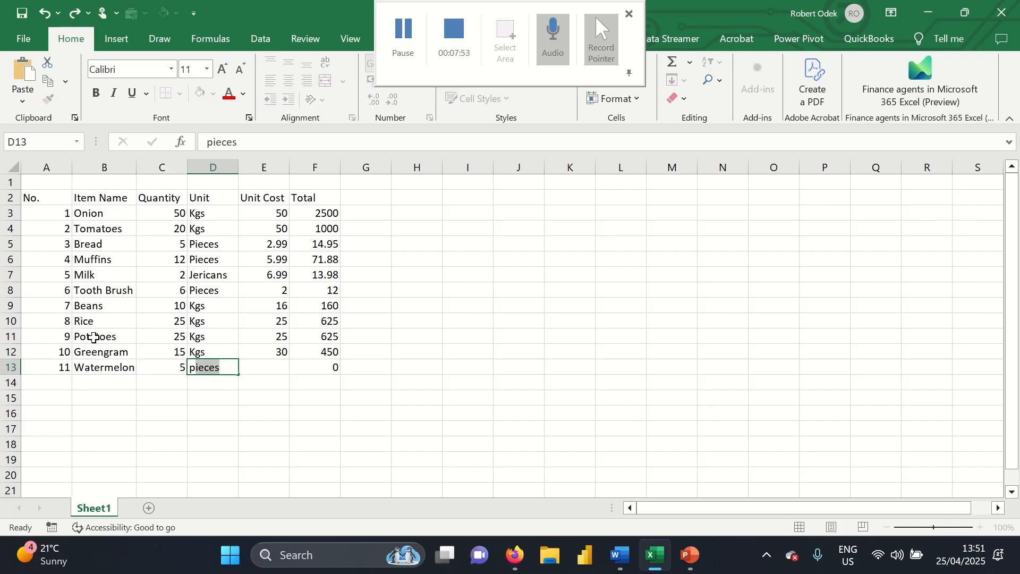
key(Tab)
text(10)
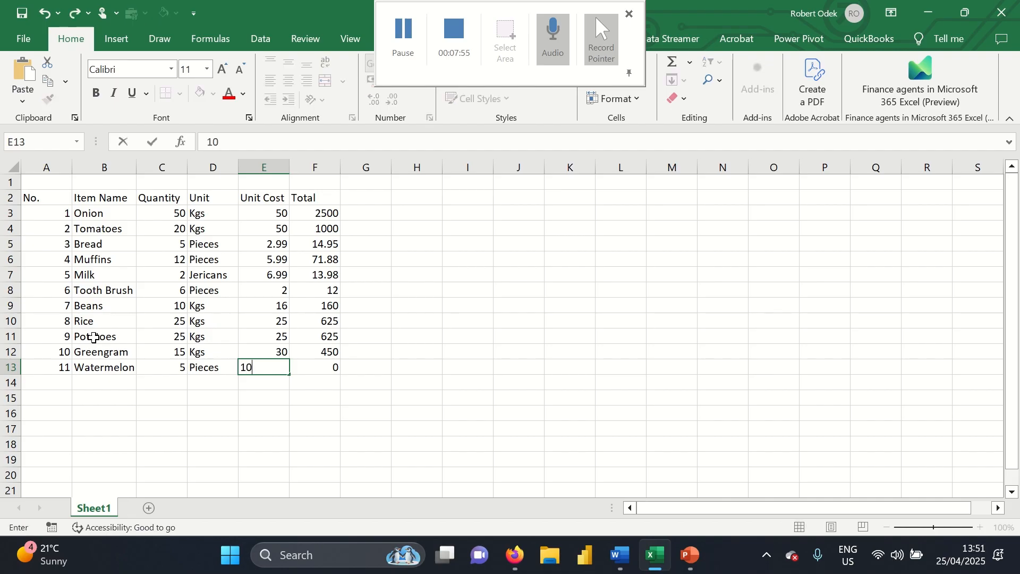
key(Return)
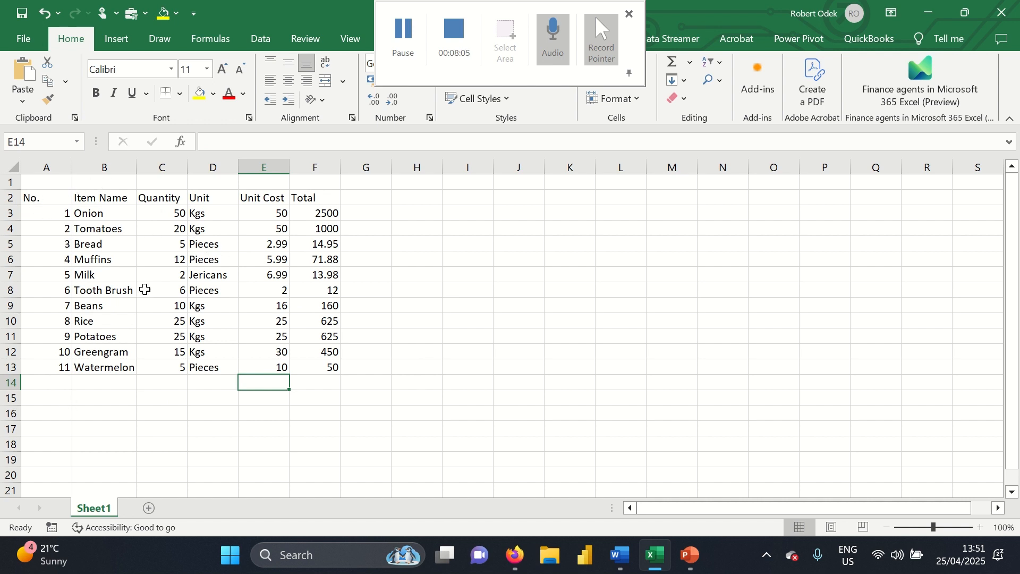
Check the last row and Greengram's total formula, then centre column A's item numbers
click(65, 369)
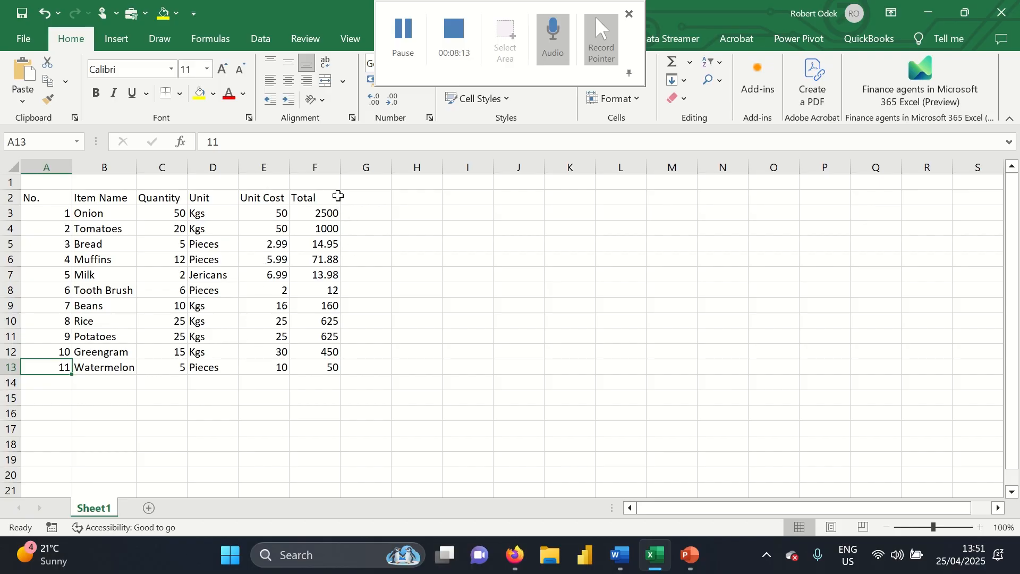
click(303, 357)
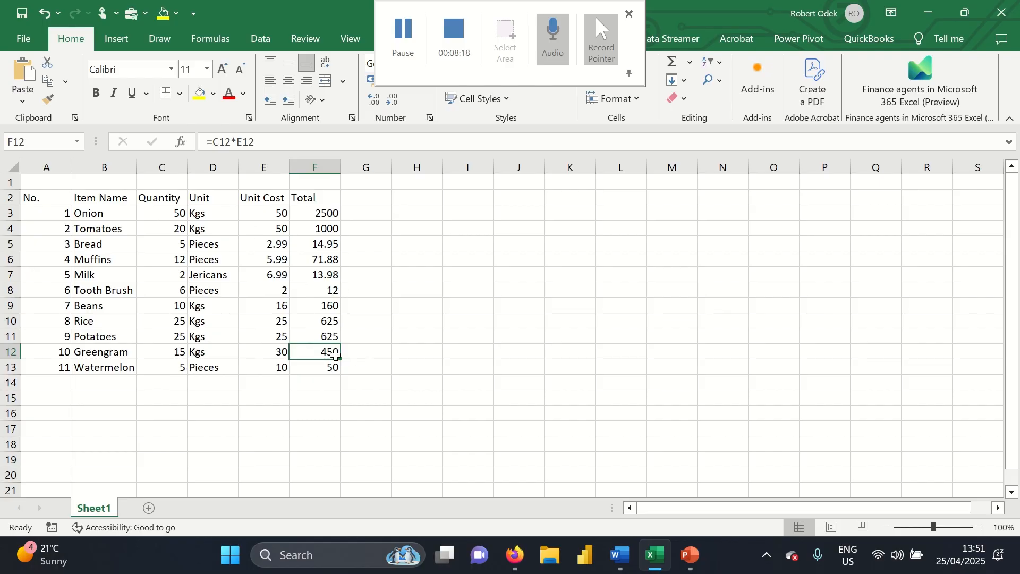
click(47, 165)
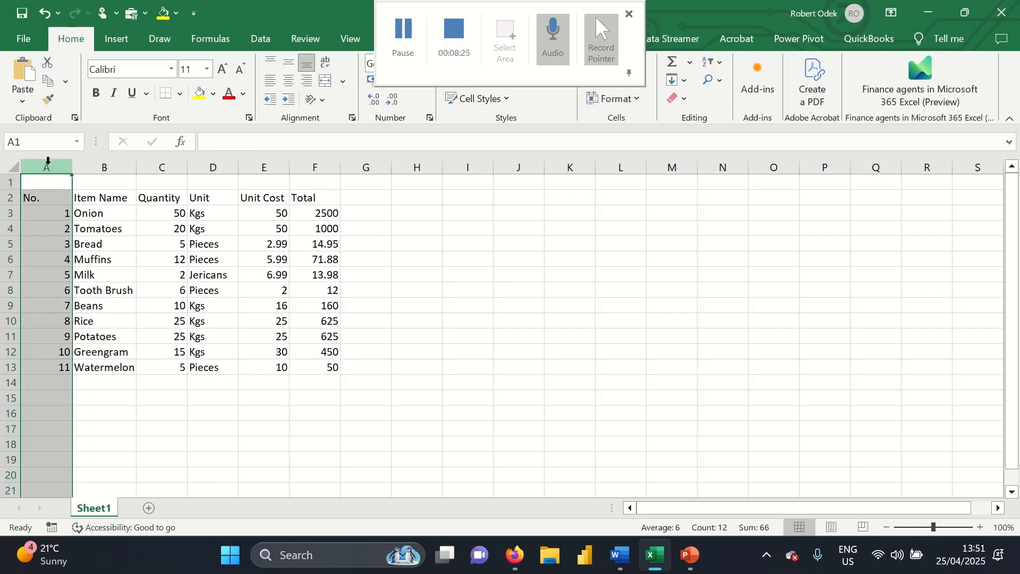
click(288, 81)
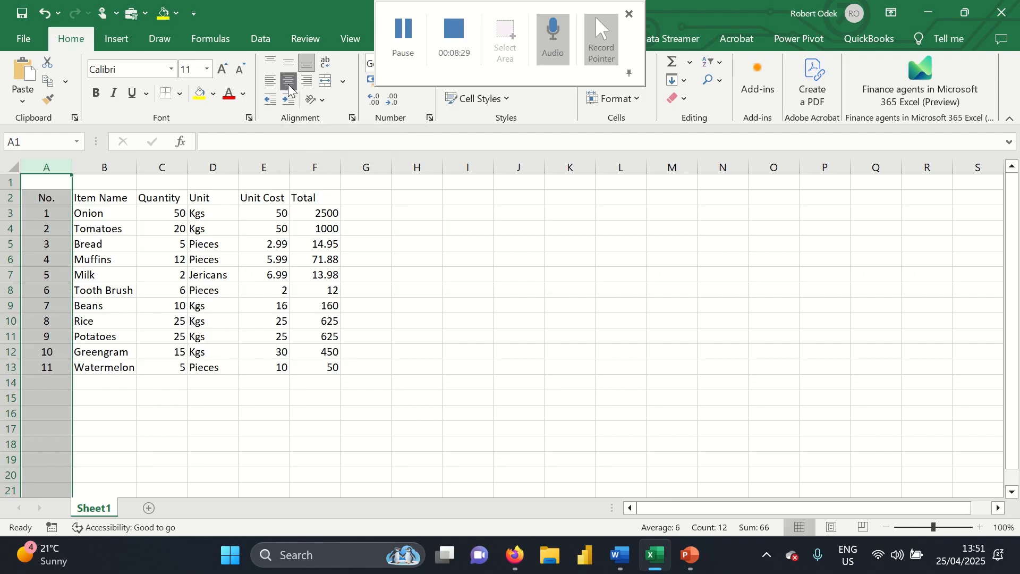
click(122, 179)
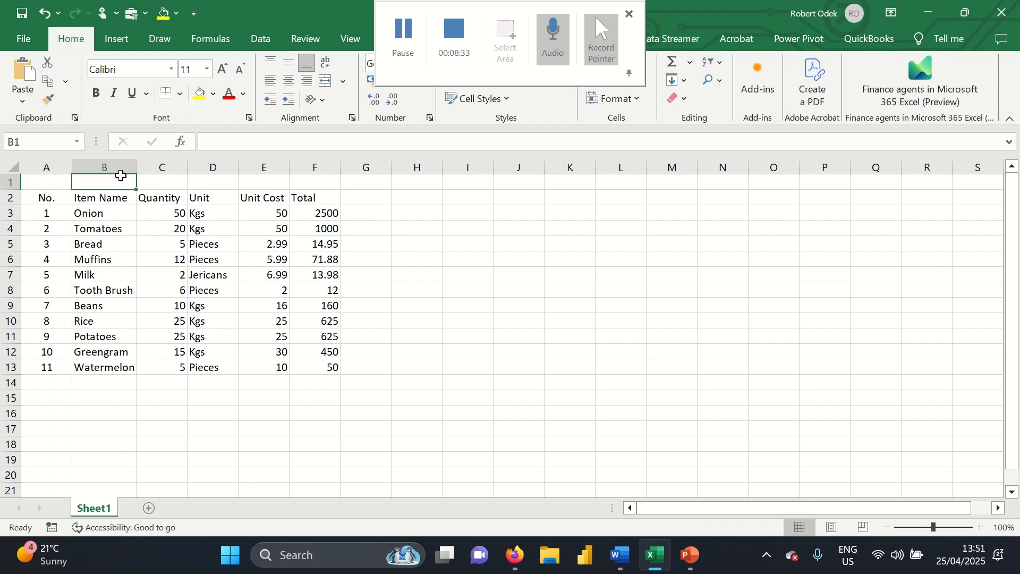
Centre the Quantity, Unit Cost and Total columns (C, E and F)
click(174, 159)
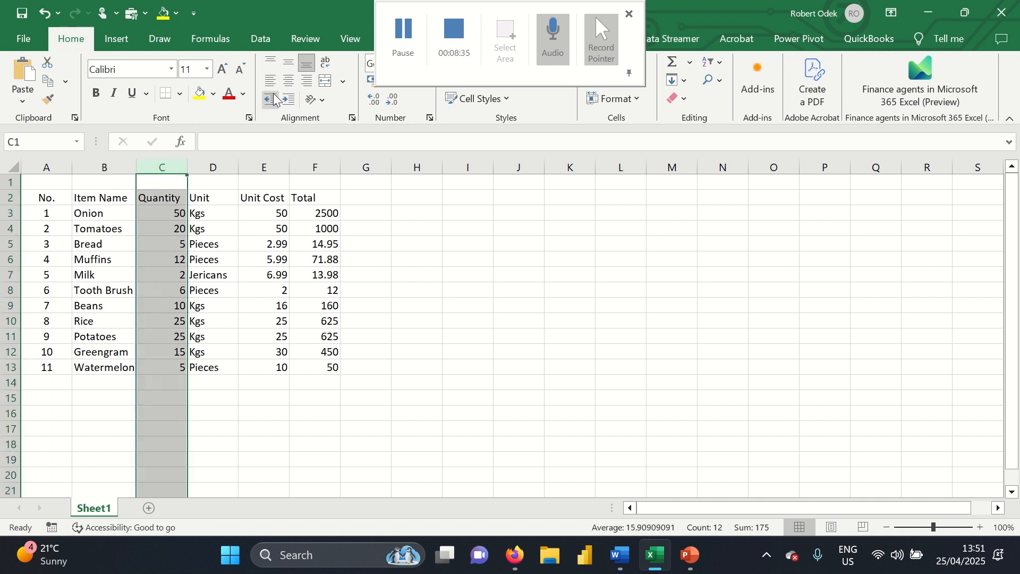
click(286, 80)
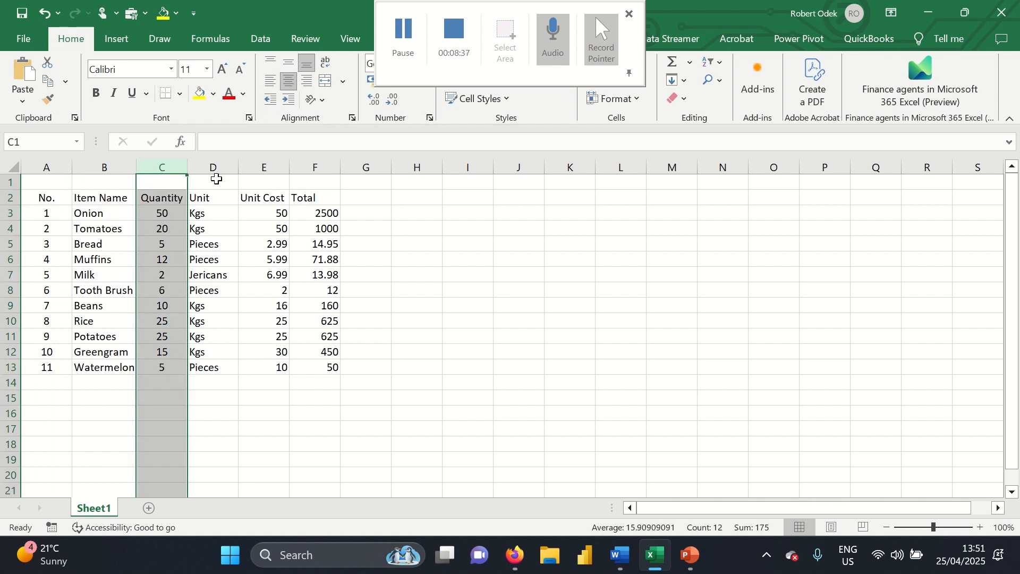
click(215, 180)
click(273, 159)
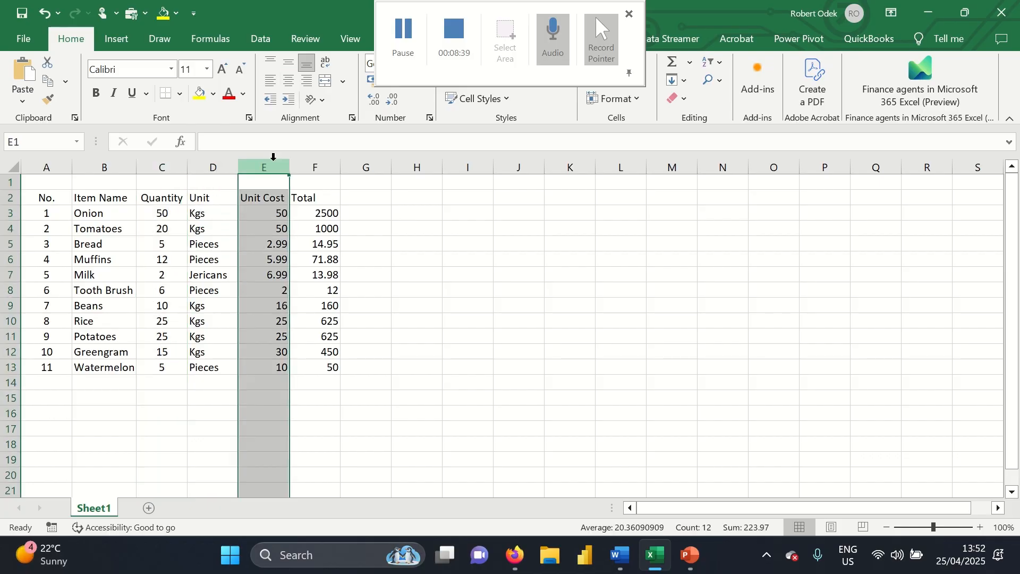
click(292, 81)
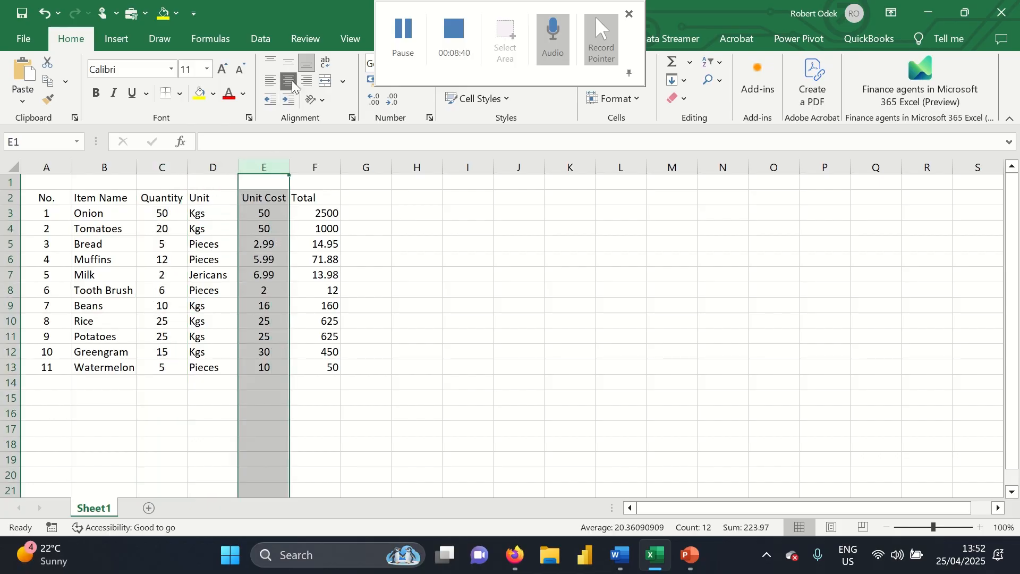
click(315, 167)
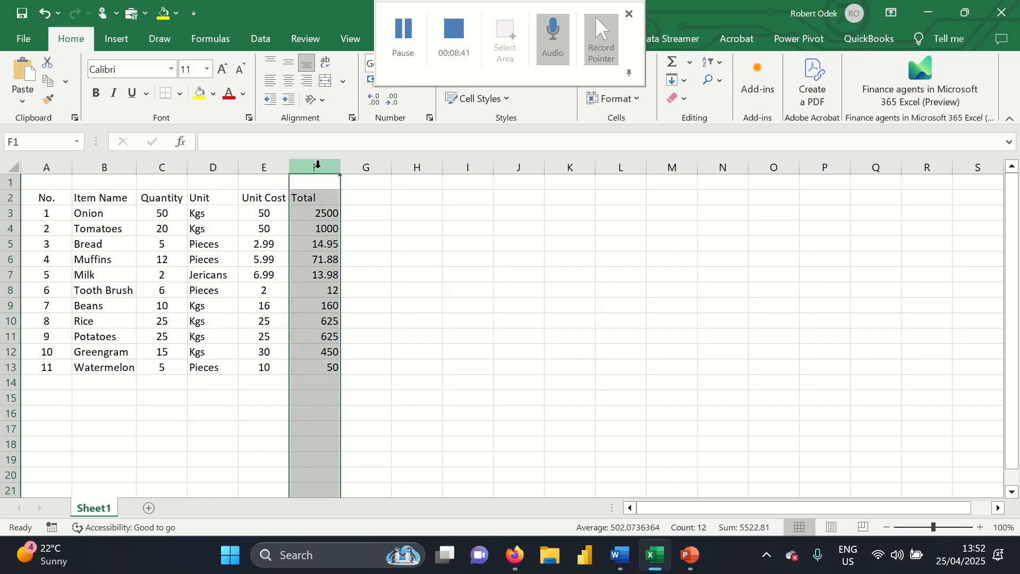
click(290, 81)
click(365, 328)
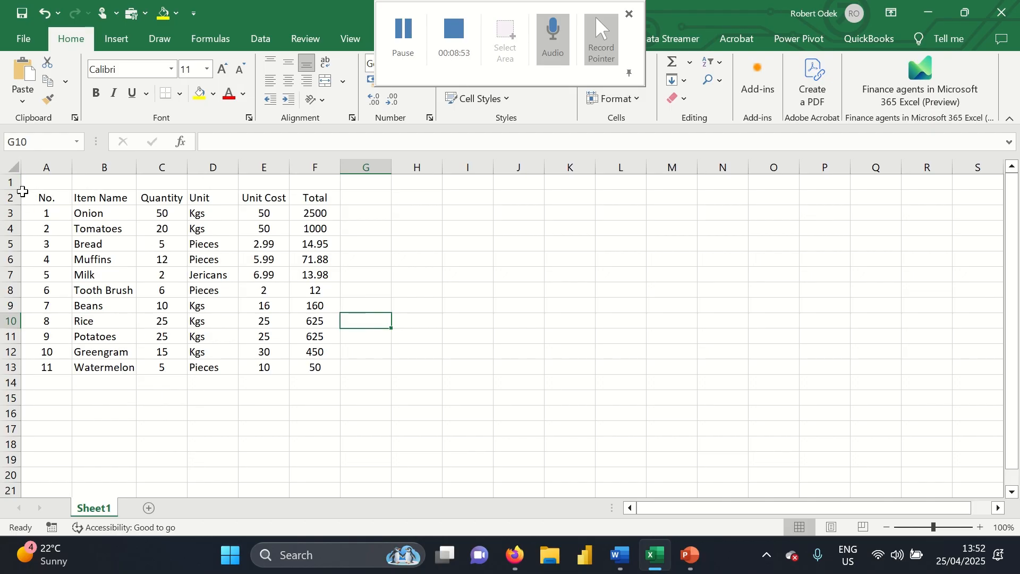
Select the grocery table A2:F13 and set it in Times New Roman
click(15, 164)
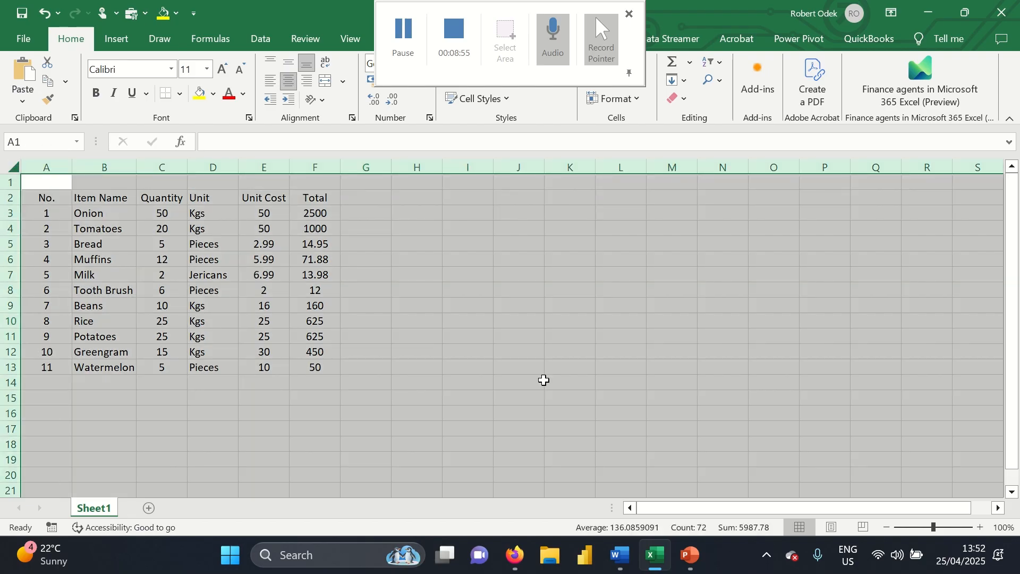
click(63, 226)
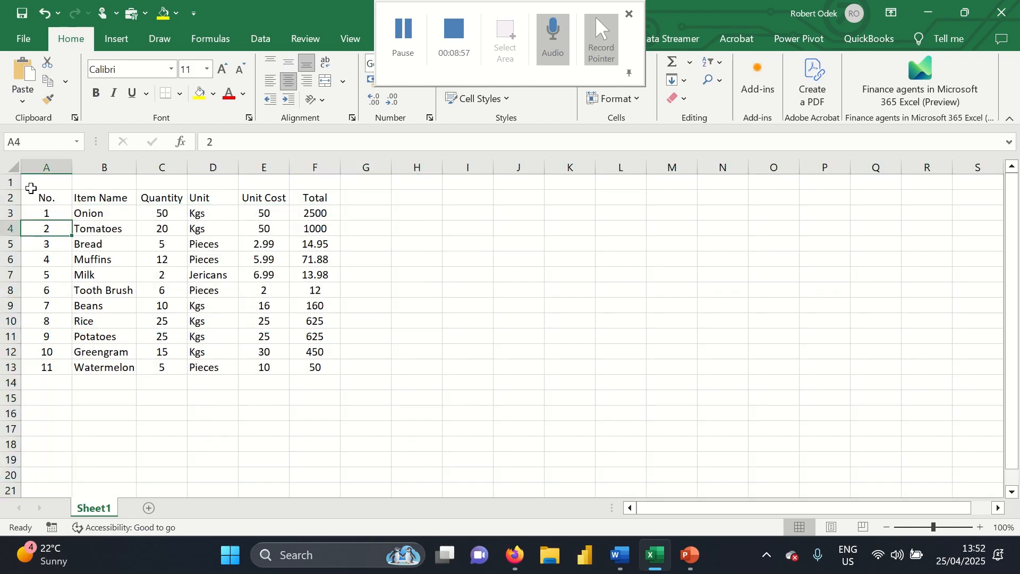
key(ctrl+a)
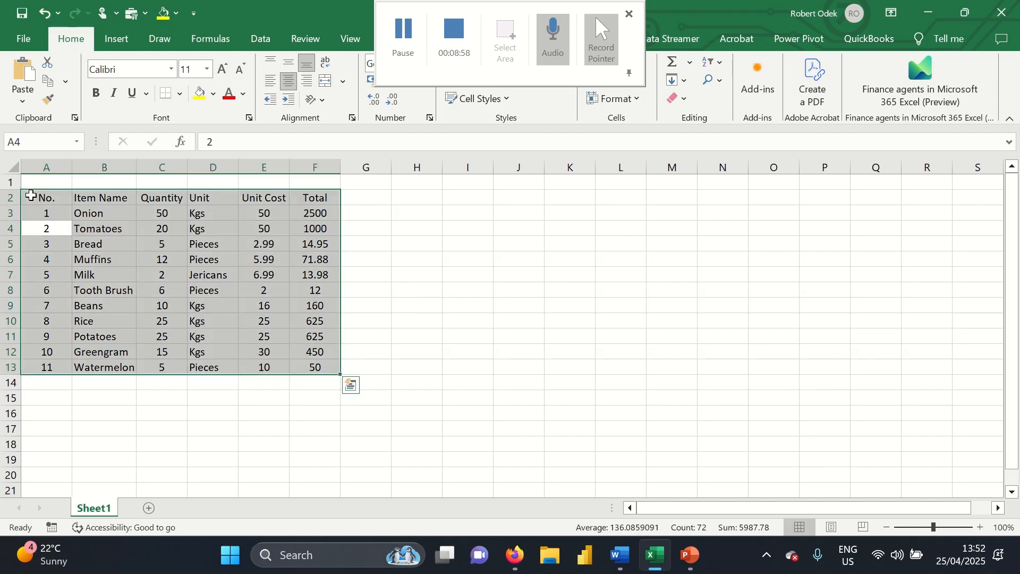
click(386, 283)
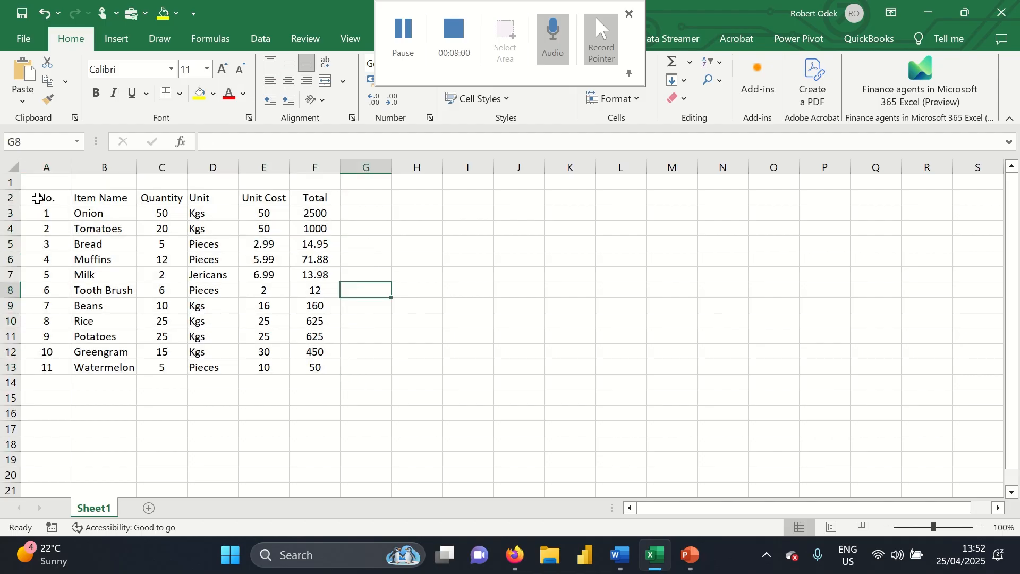
drag(43, 198, 308, 374)
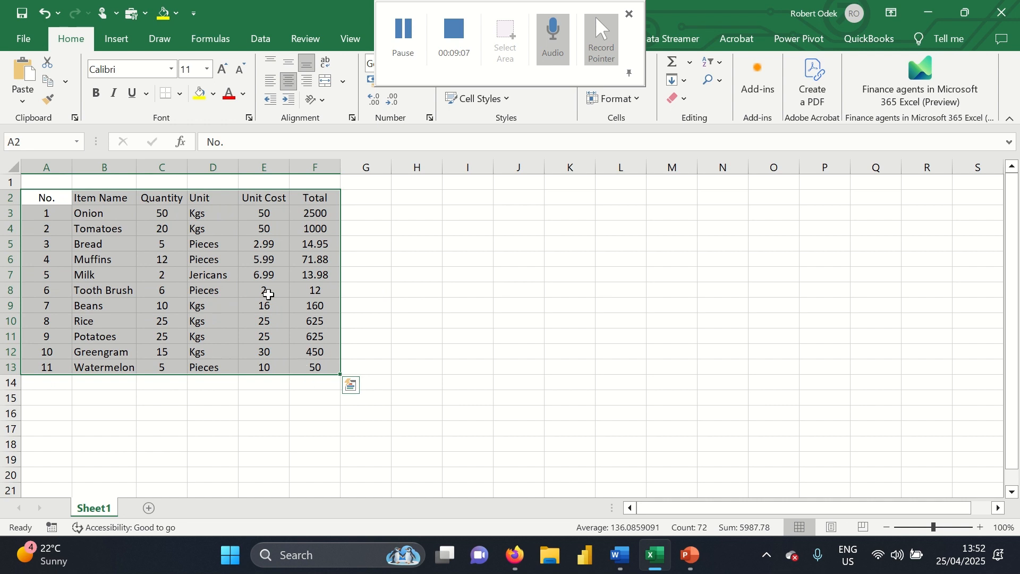
click(171, 69)
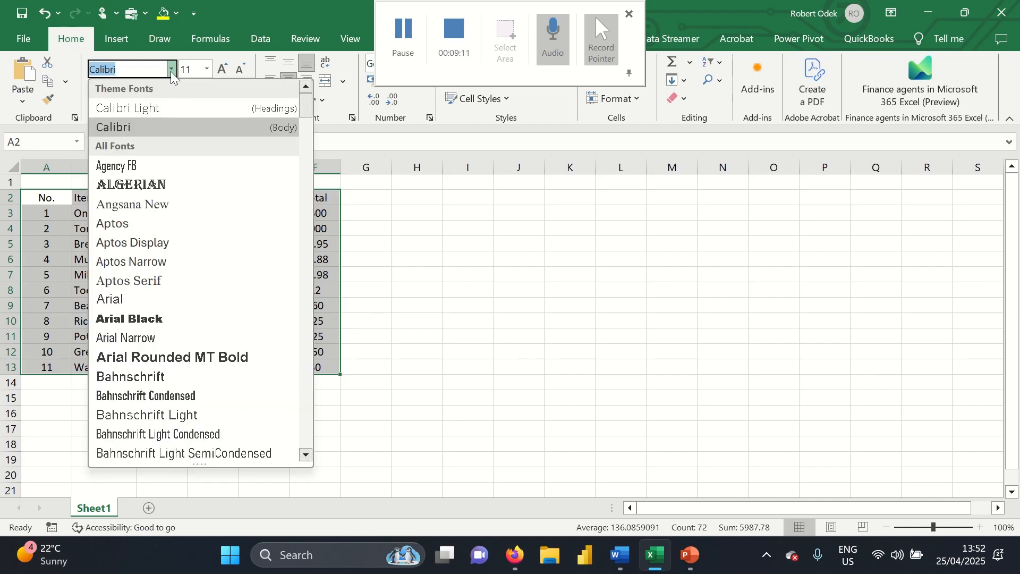
text(Times New Roman)
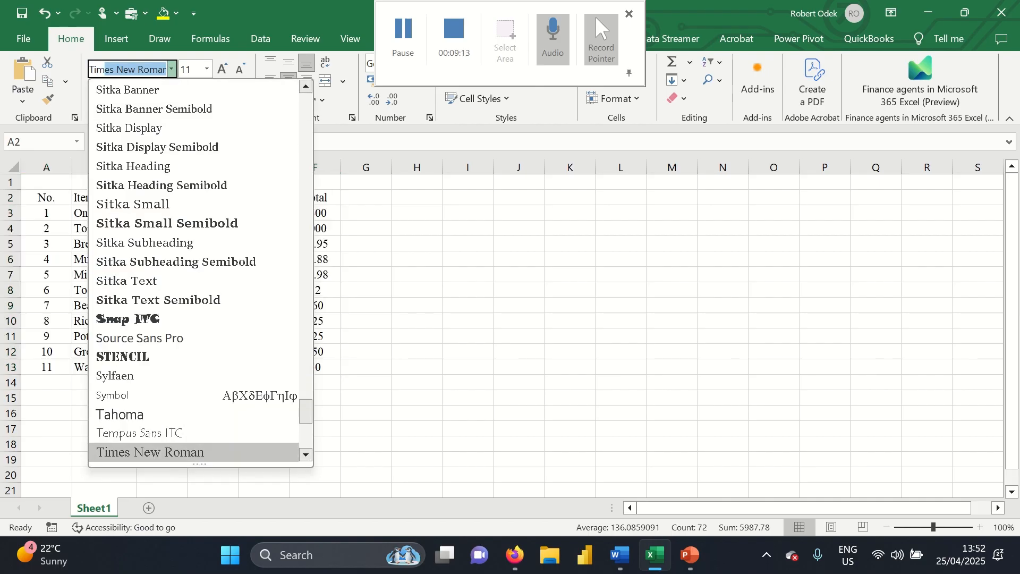
key(Return)
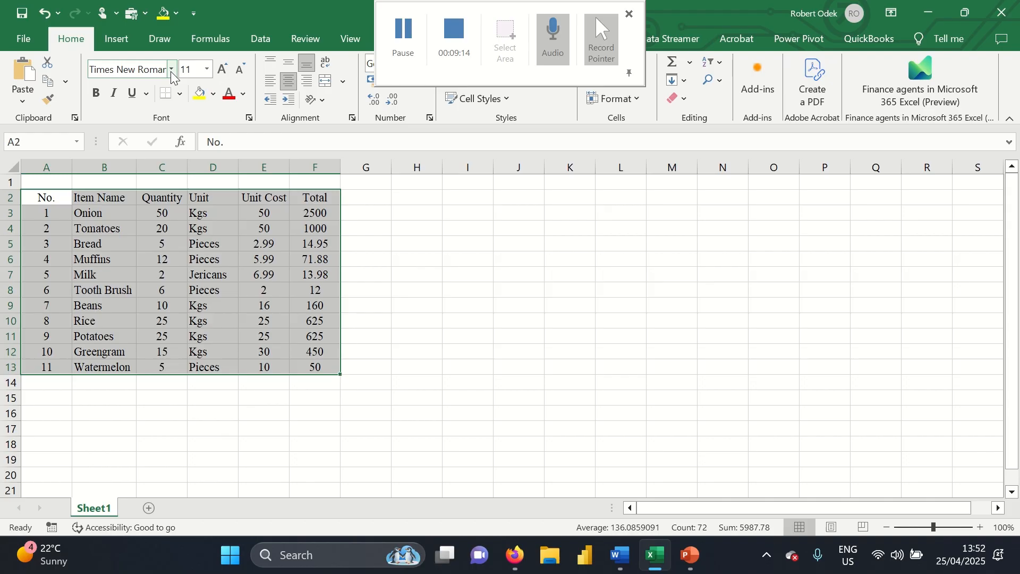
Set the table text to size 12 and widen column E slightly
click(207, 69)
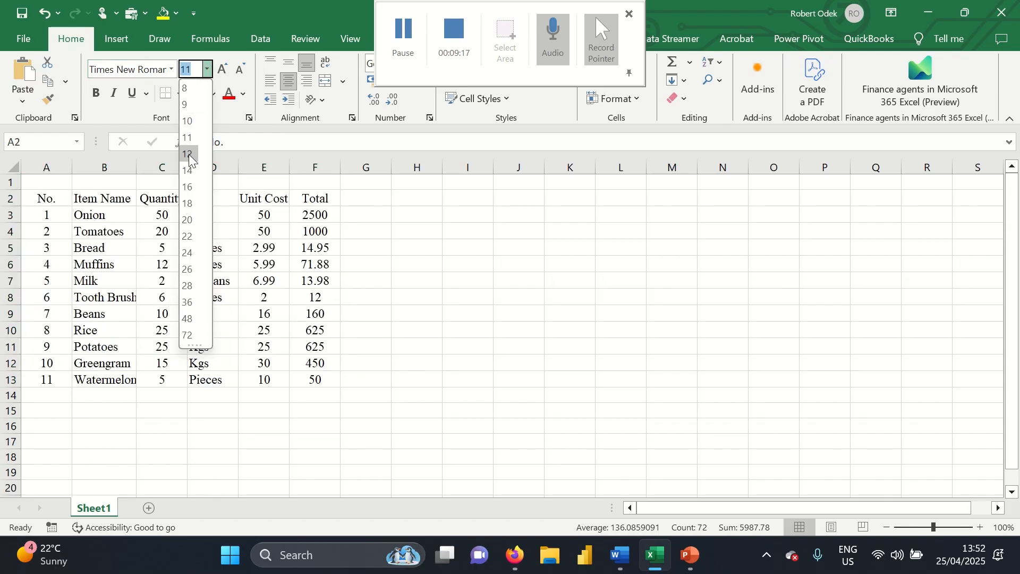
click(189, 154)
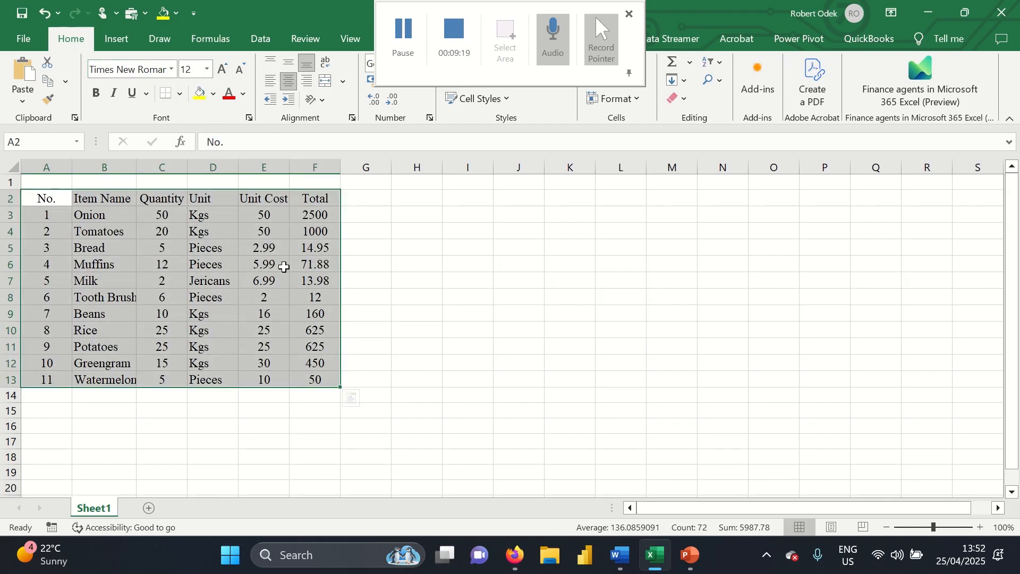
drag(292, 171, 295, 170)
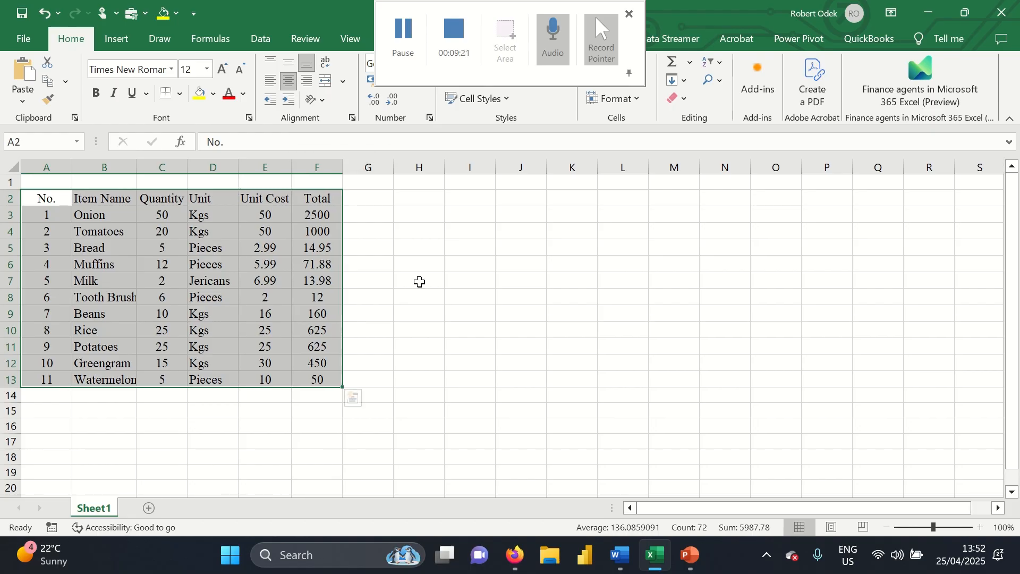
click(419, 280)
drag(46, 199, 316, 197)
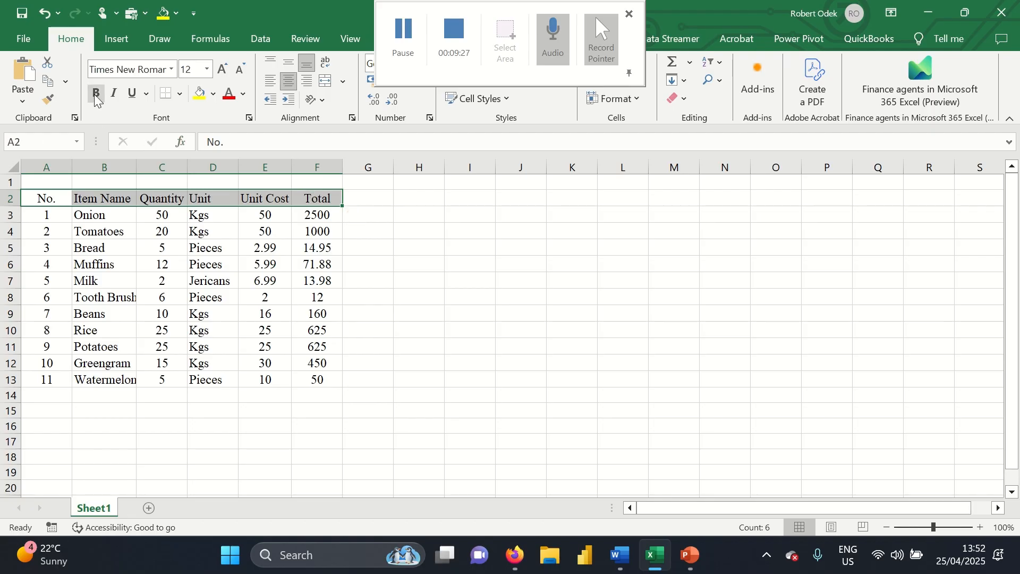
Bold the header row and apply All Borders to the table A2:F13
click(96, 94)
click(196, 375)
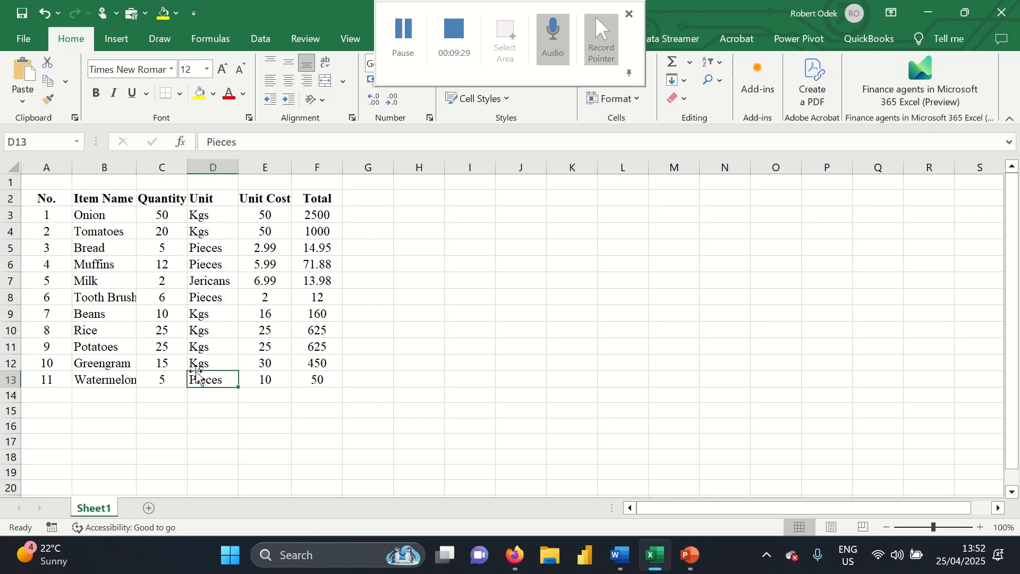
drag(53, 202, 309, 371)
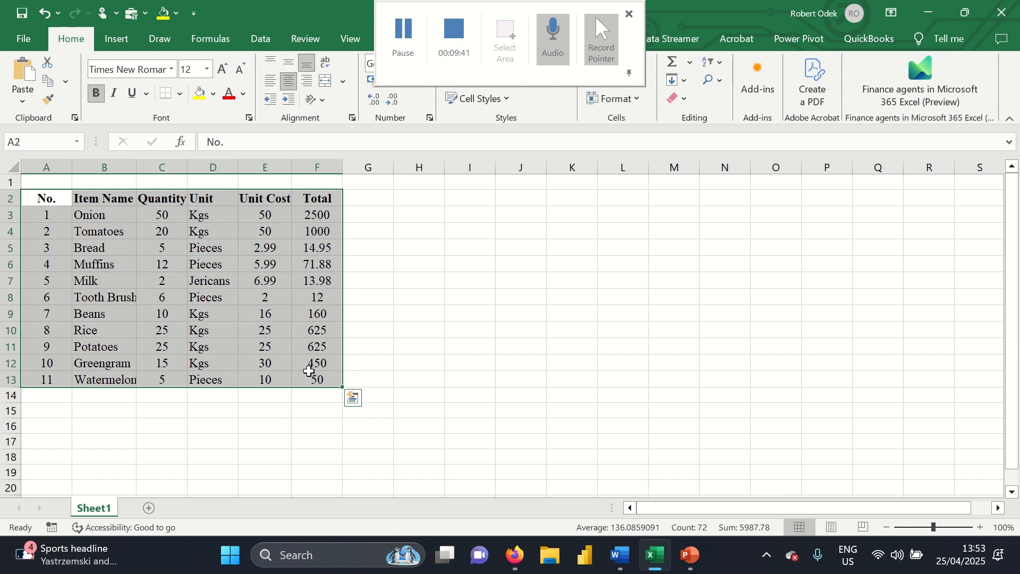
click(177, 99)
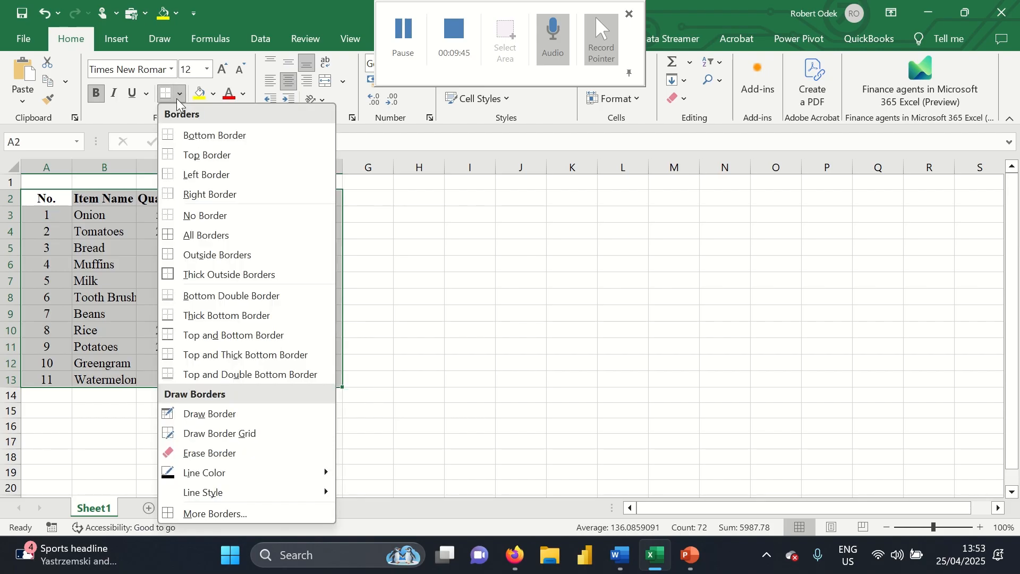
click(202, 237)
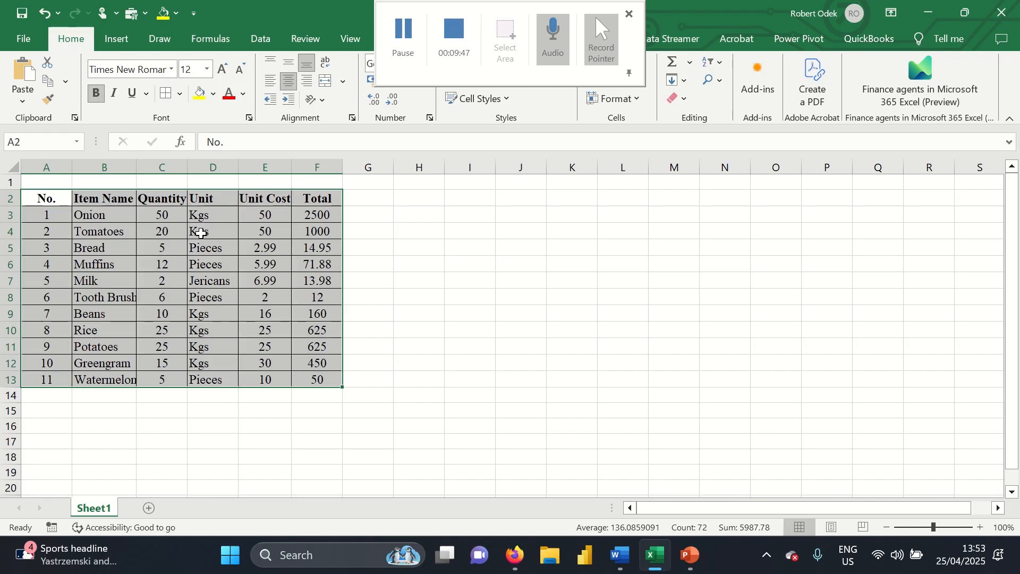
click(388, 361)
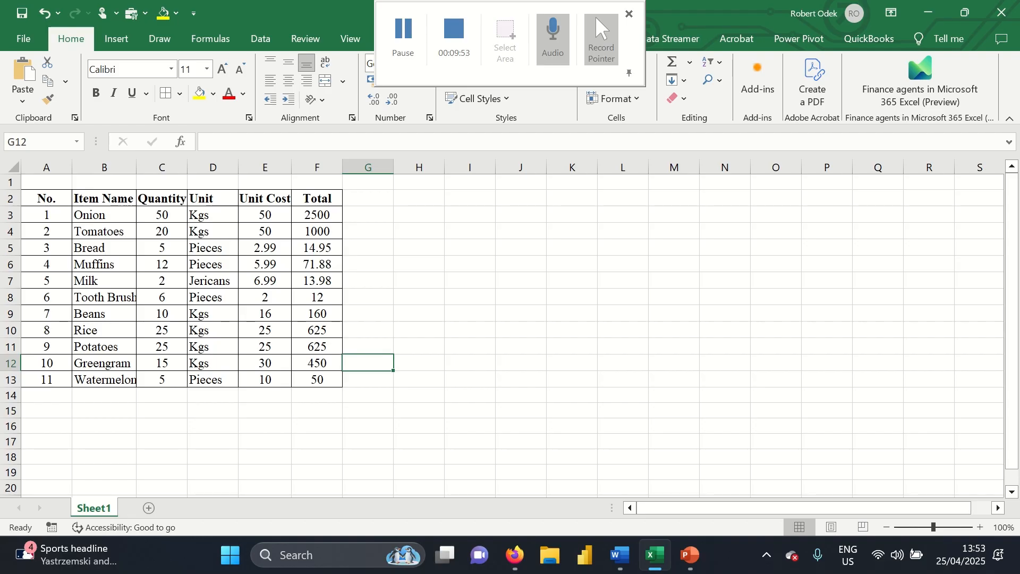
Autofit column B so Tooth Brush and Watermelon fit
scroll(326, 365, down, 1)
scroll(265, 406, up, 1)
double_click(136, 168)
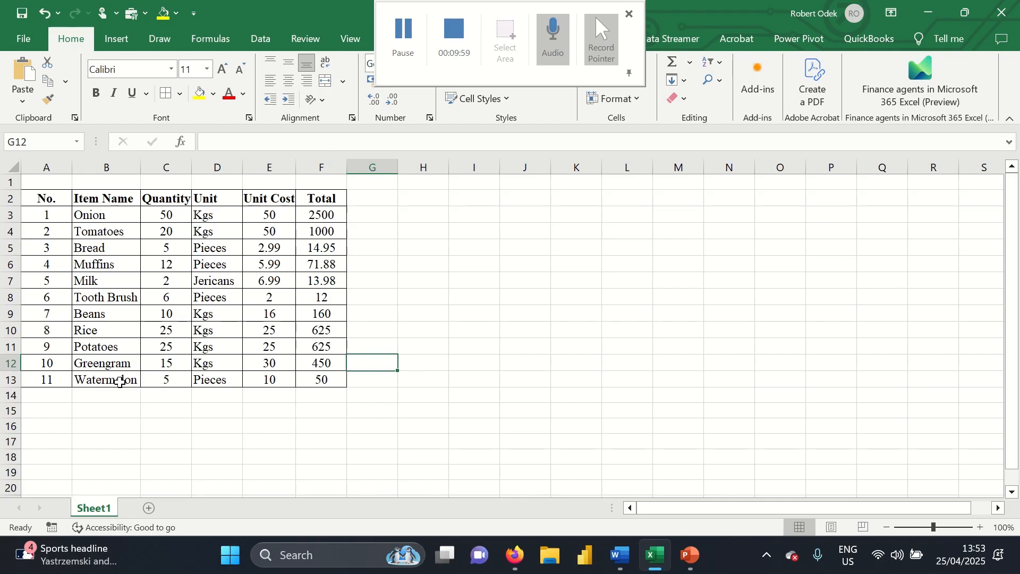
Enter the label 'Total Cost' in cell B14
click(97, 393)
text(Tot)
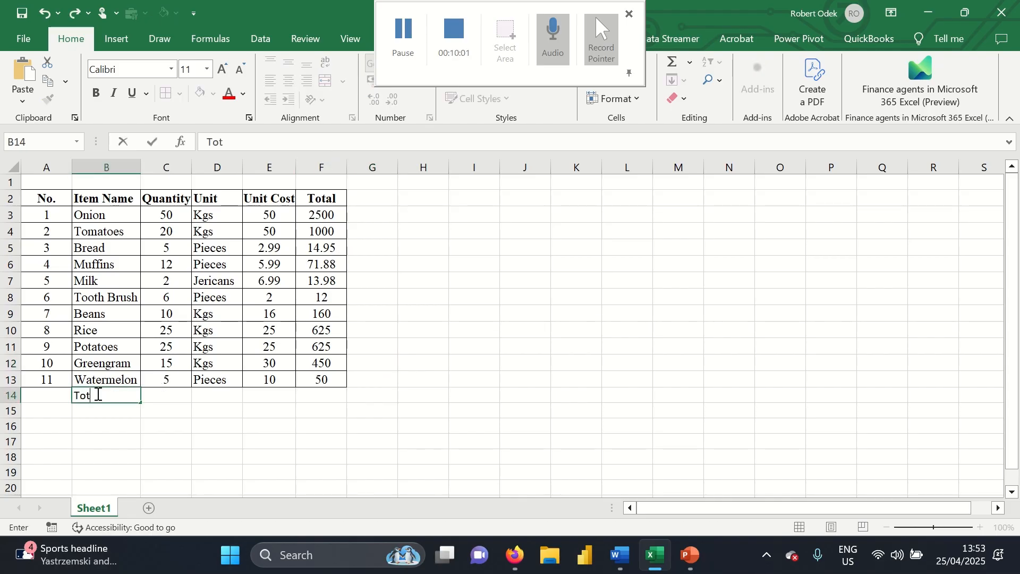
text(al Cosy)
key(BackSpace)
text(t)
click(385, 414)
AutoSum the item totals F3:F13 into F14, giving 5522.81
drag(321, 213, 319, 382)
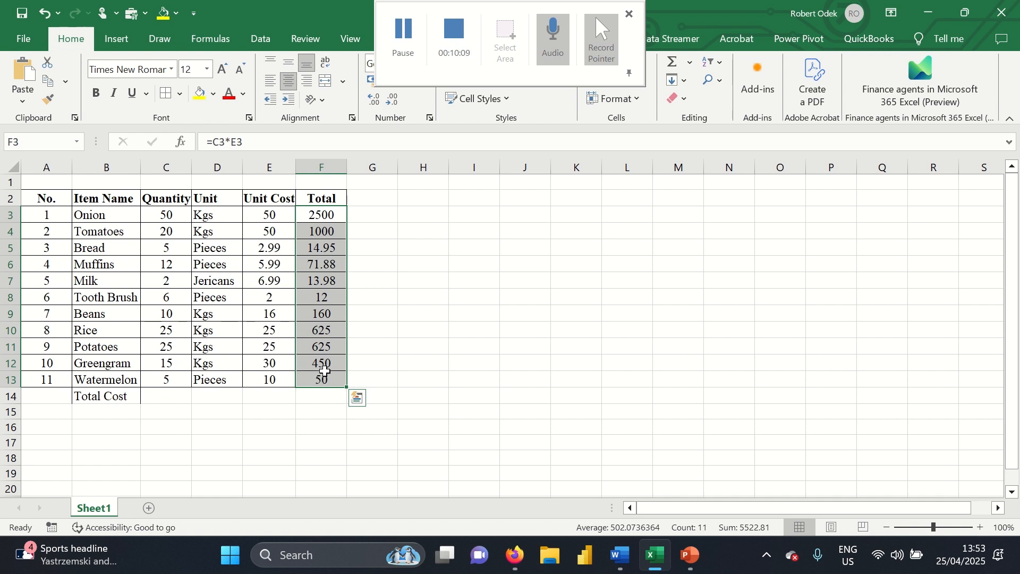
click(691, 62)
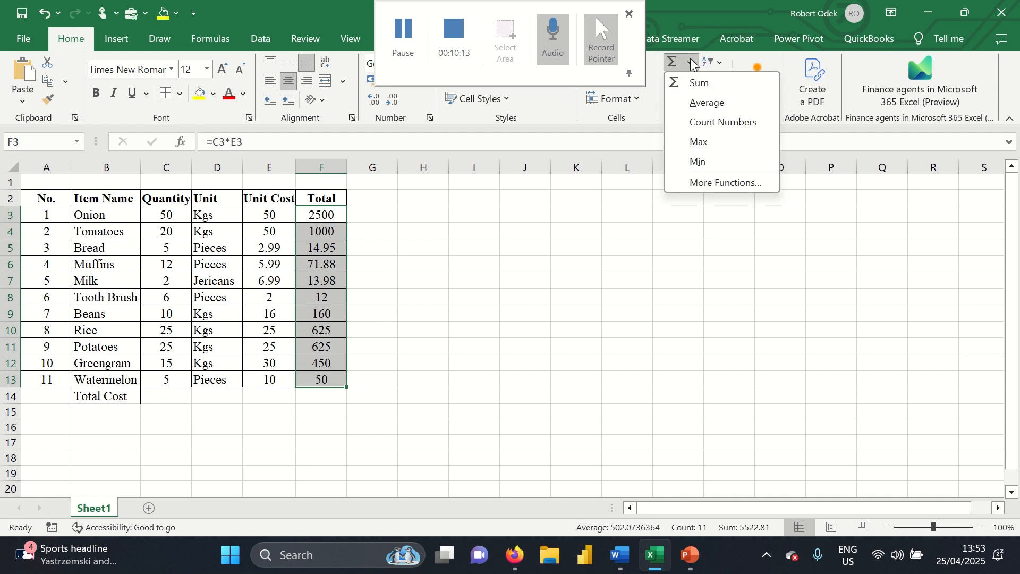
click(699, 83)
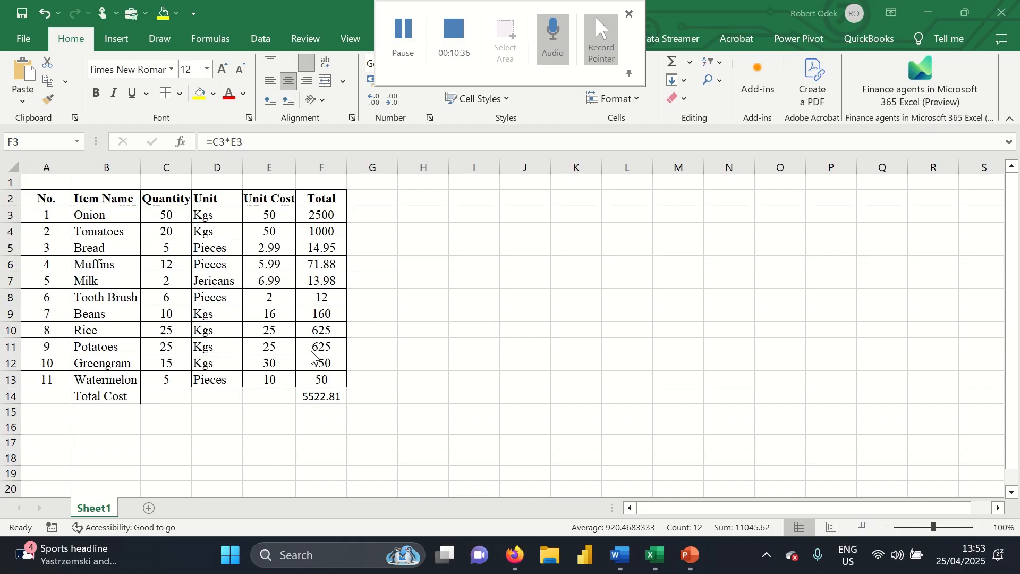
click(325, 197)
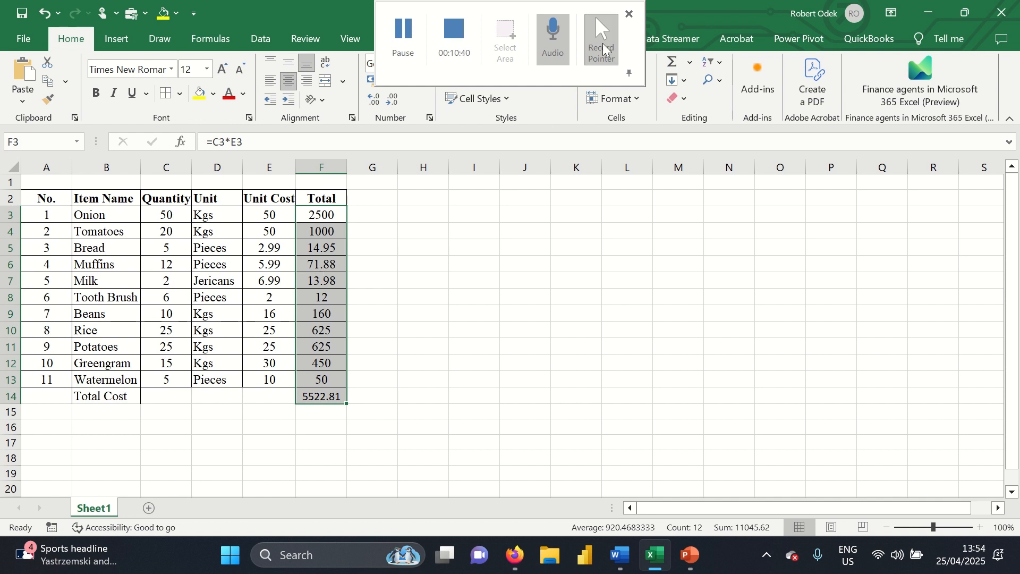
click(565, 10)
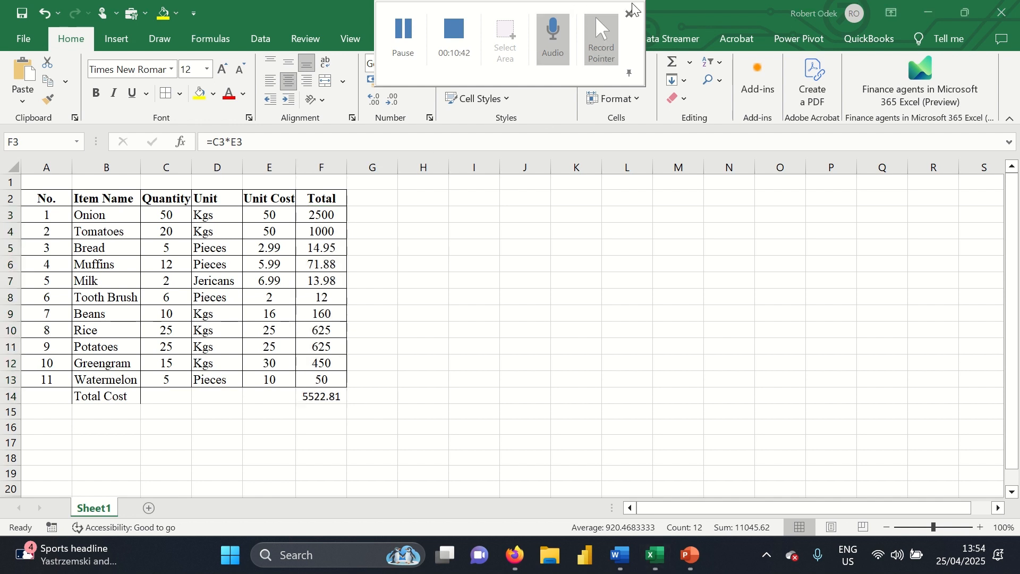
click(330, 198)
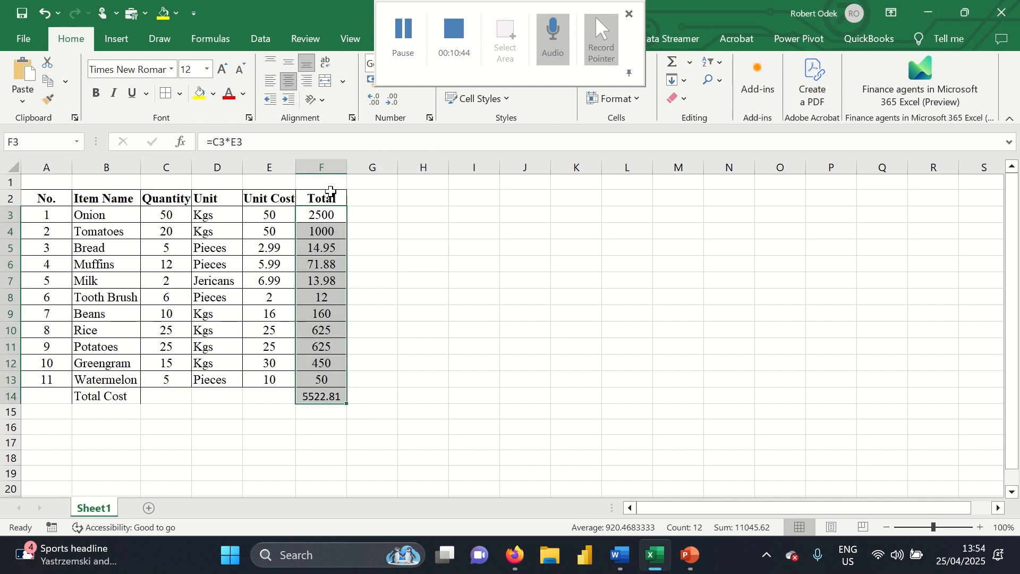
click(383, 17)
click(318, 220)
click(629, 72)
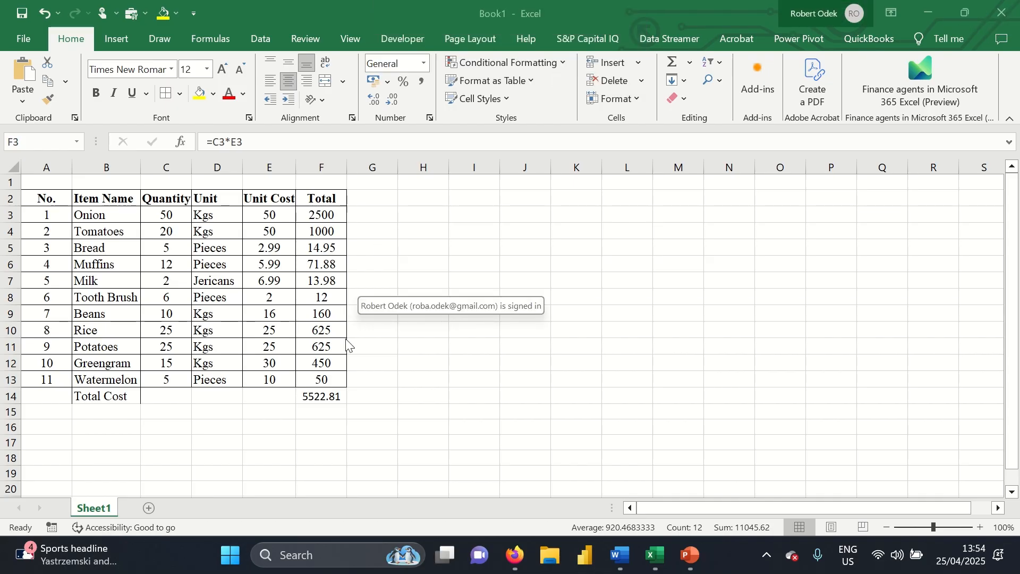
Apply Comma Style to F3:F14 so the grand total shows 5,522.81
drag(319, 214, 316, 208)
double_click(316, 211)
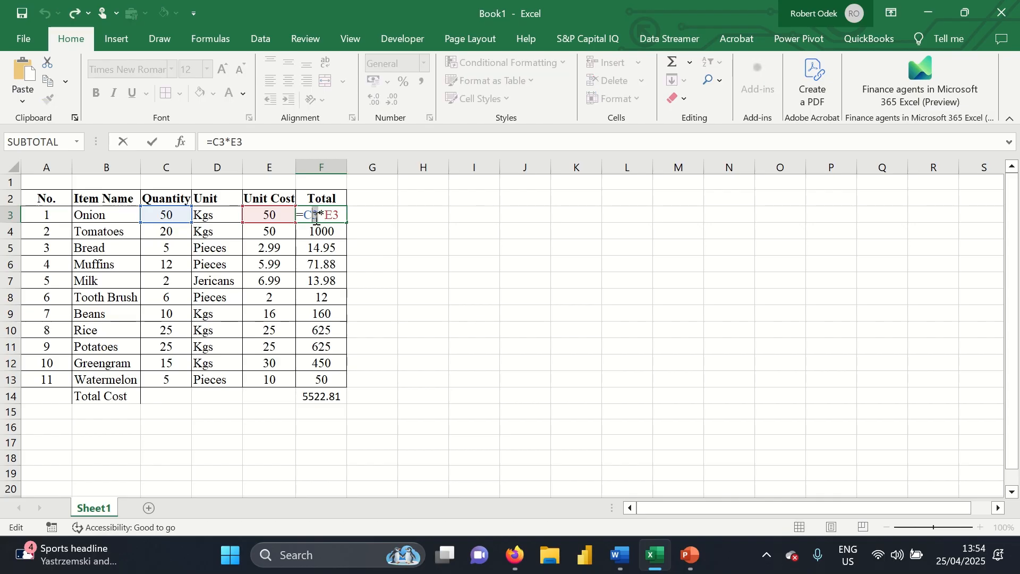
click(361, 214)
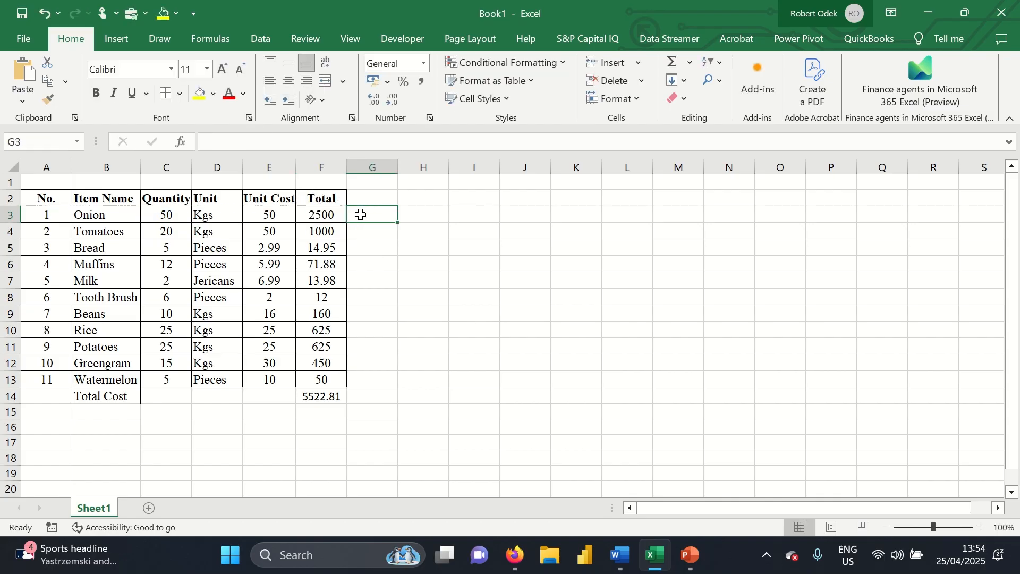
drag(334, 213, 335, 397)
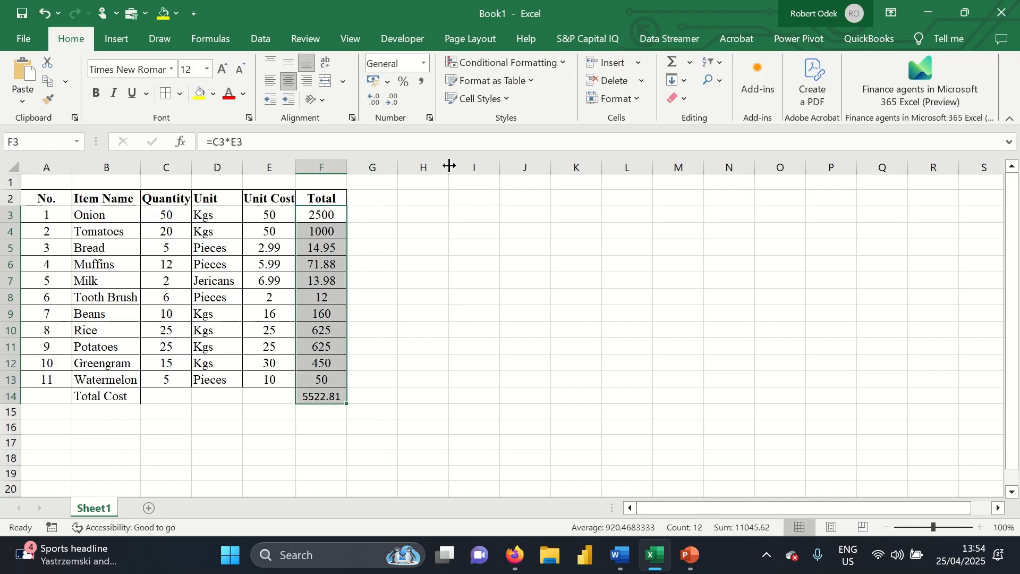
click(423, 81)
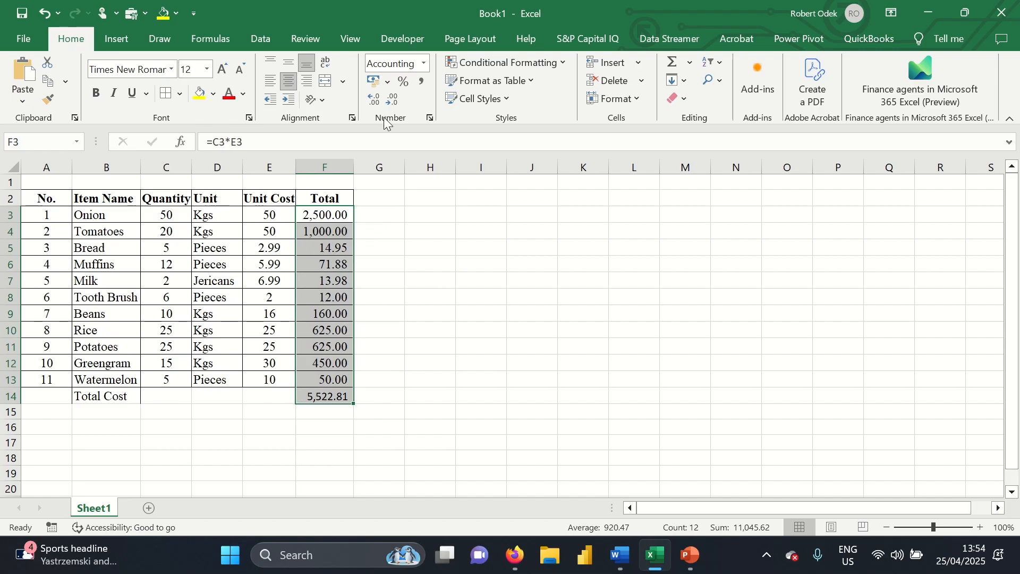
Format the totals as Currency with the $ English (Canada) symbol
click(423, 64)
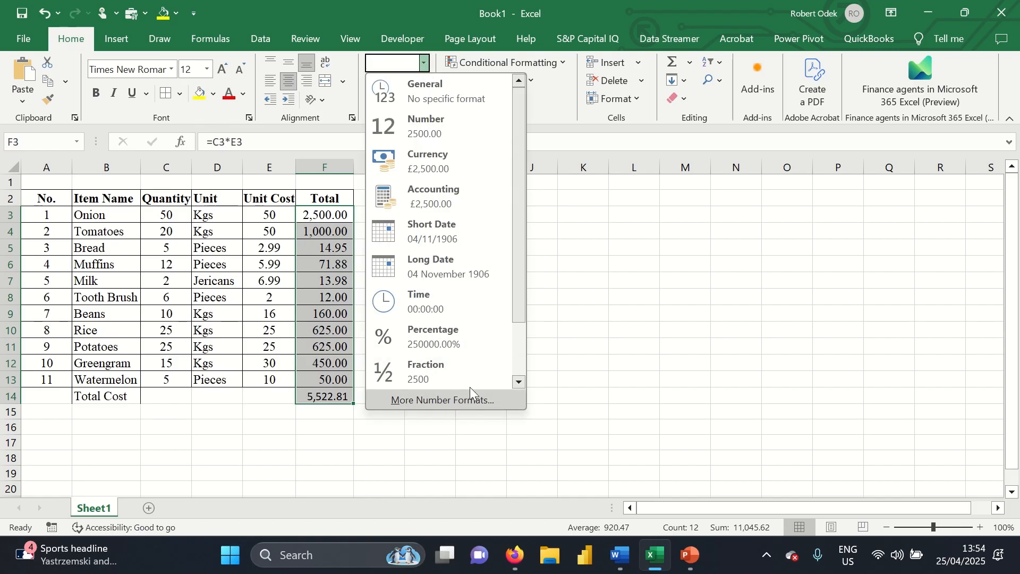
drag(519, 263, 515, 400)
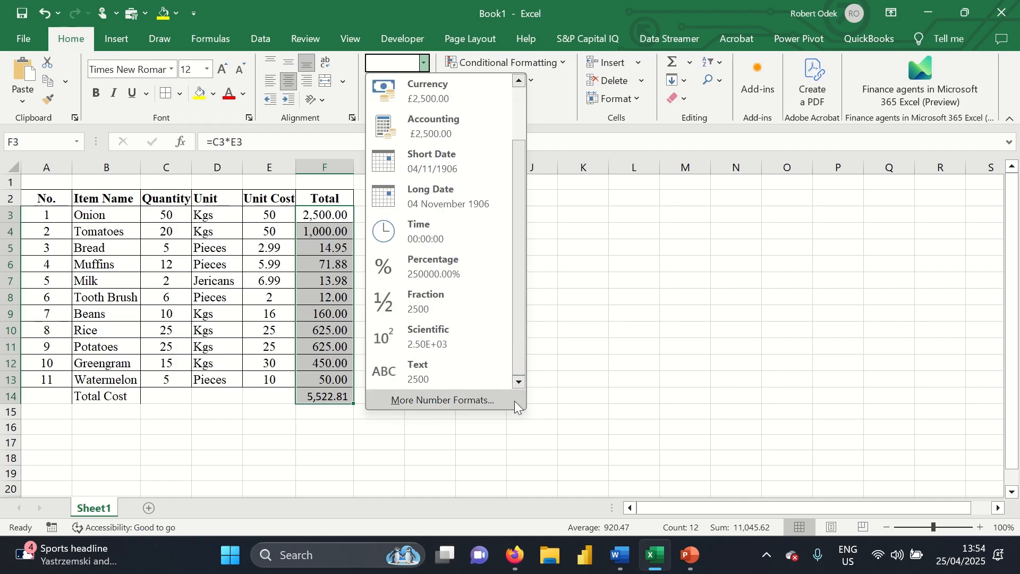
click(479, 399)
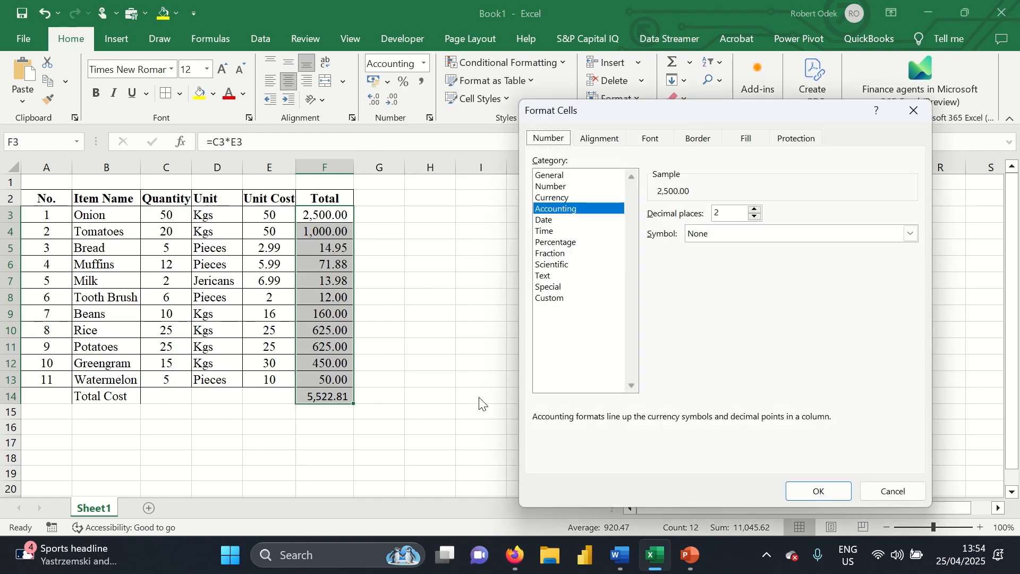
click(564, 198)
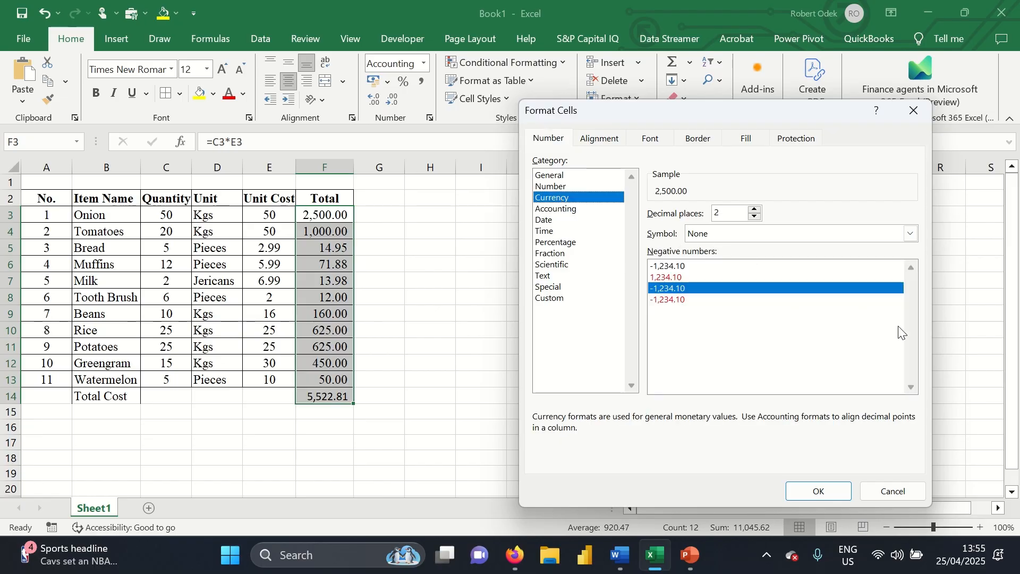
click(911, 234)
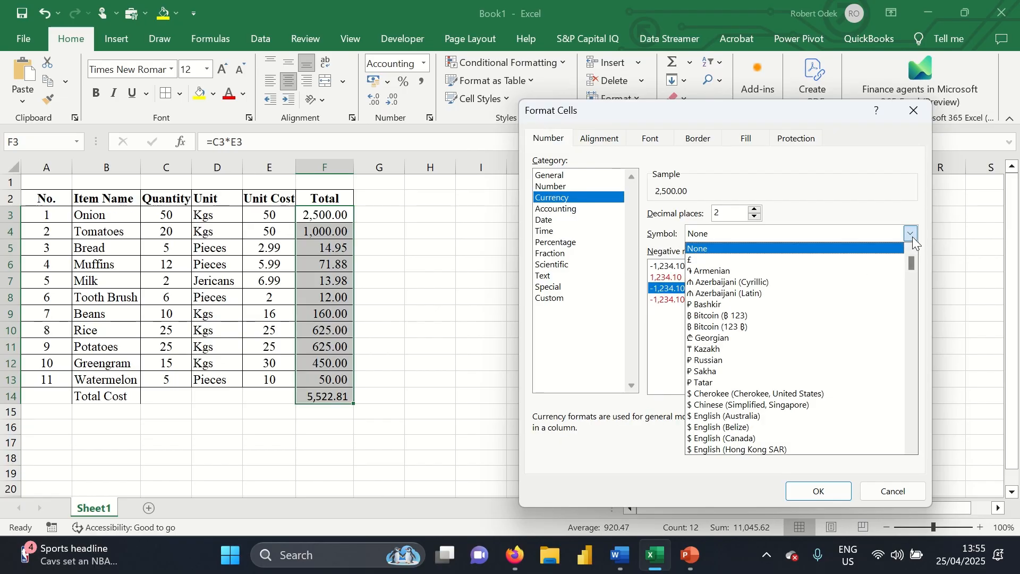
click(749, 438)
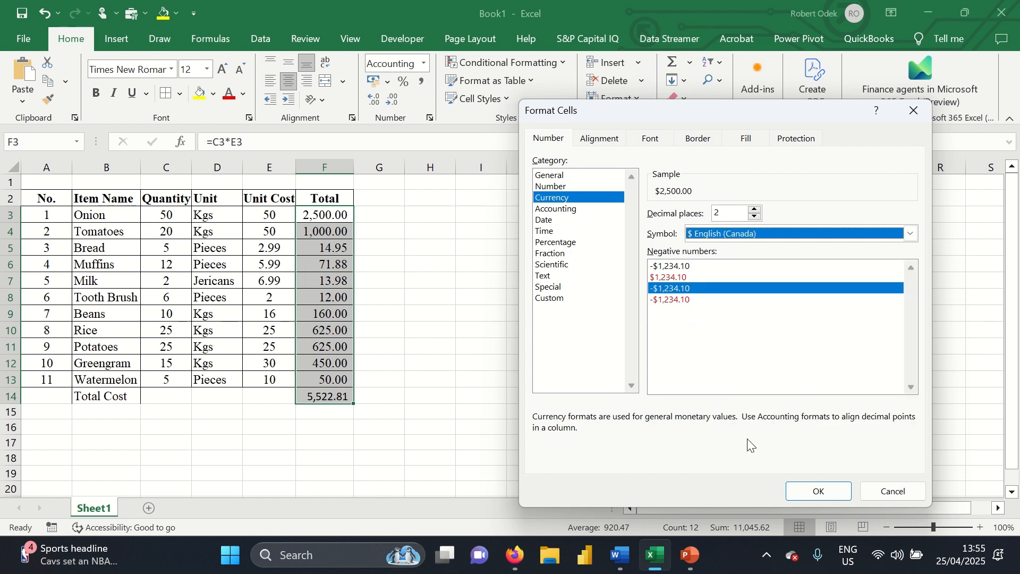
click(800, 490)
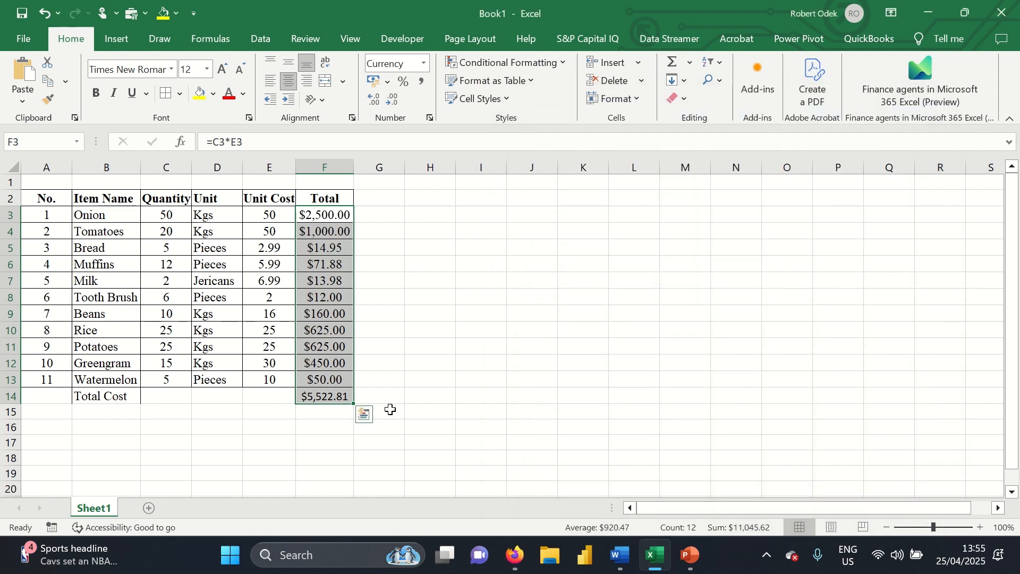
Select the grand total cell F14
click(171, 70)
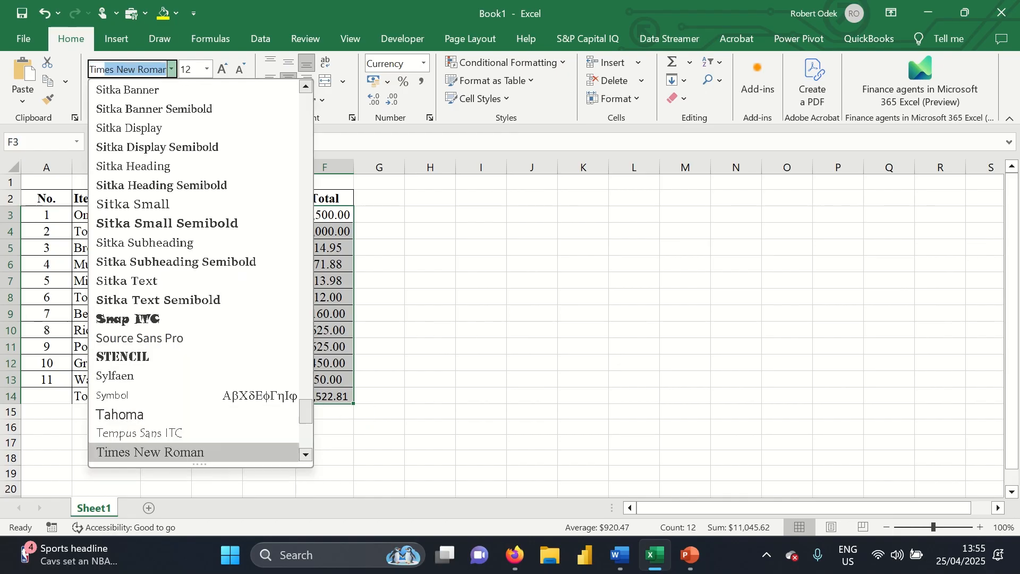
click(178, 69)
click(417, 365)
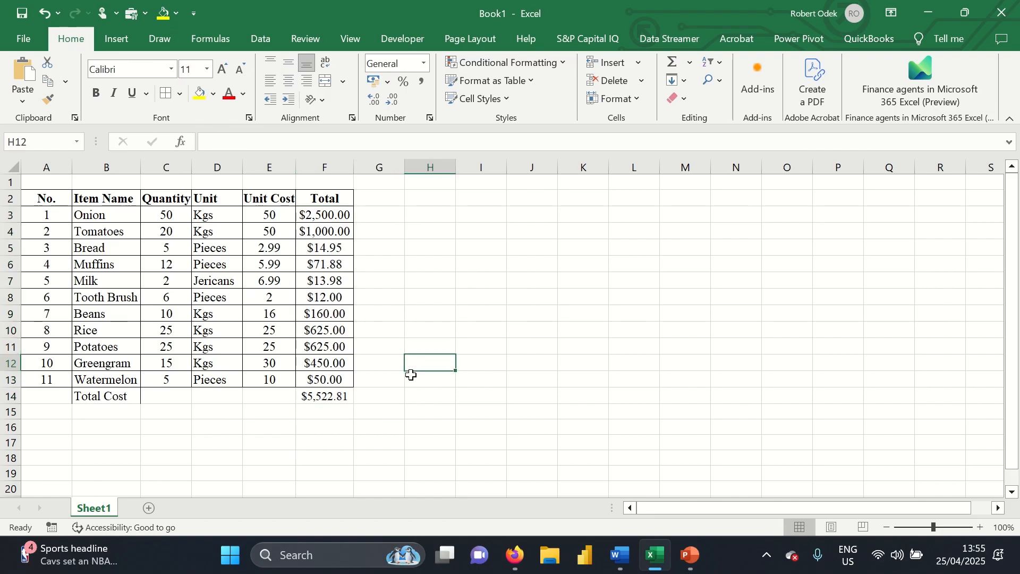
drag(324, 396, 115, 395)
click(428, 383)
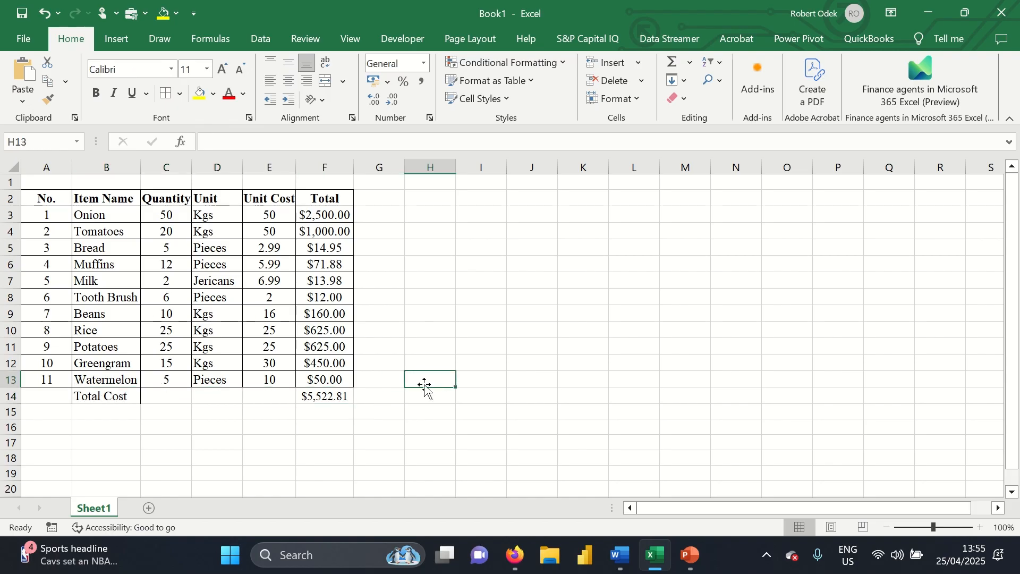
click(332, 397)
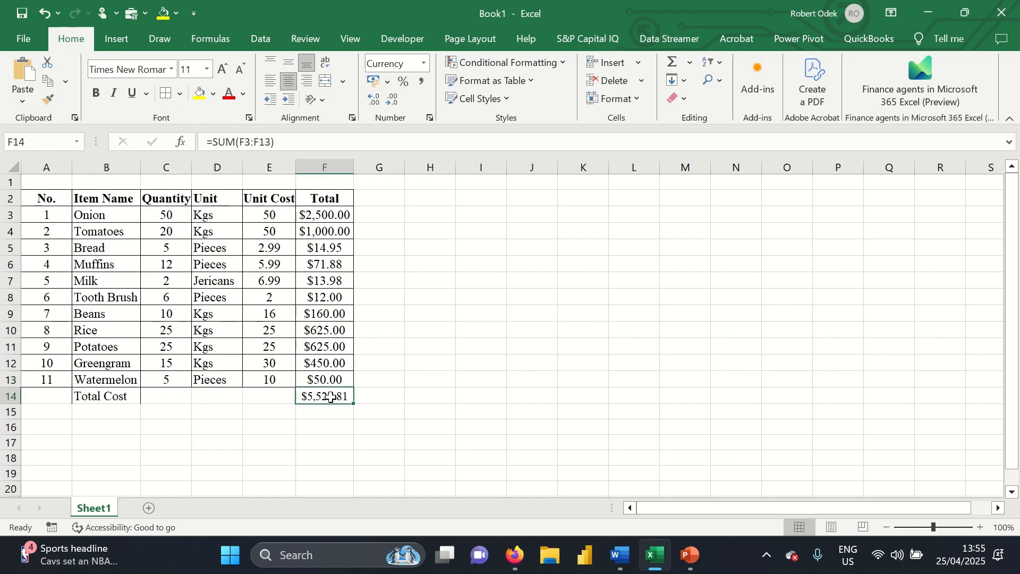
Give the F14 grand total a bottom double border
click(180, 97)
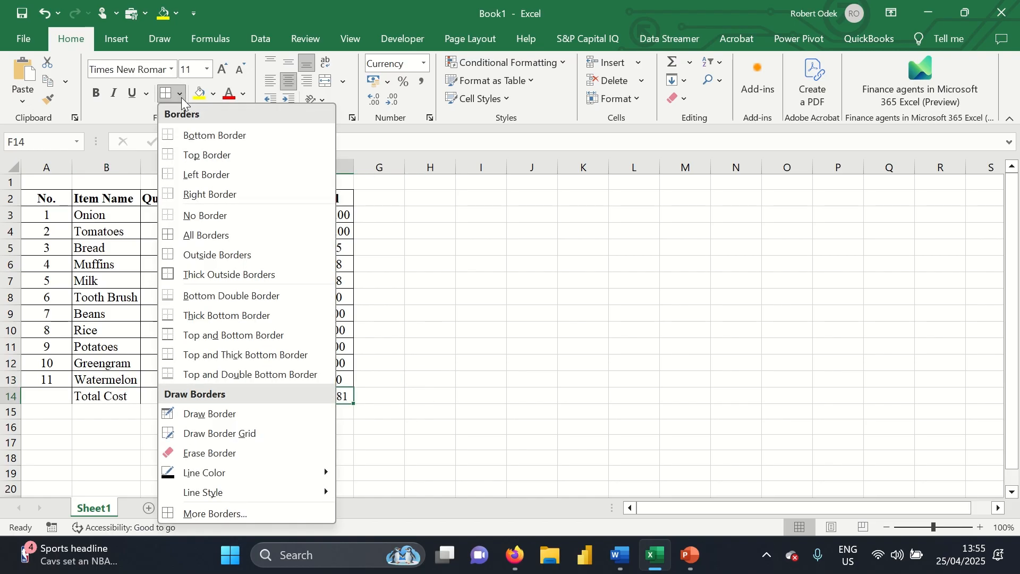
click(416, 409)
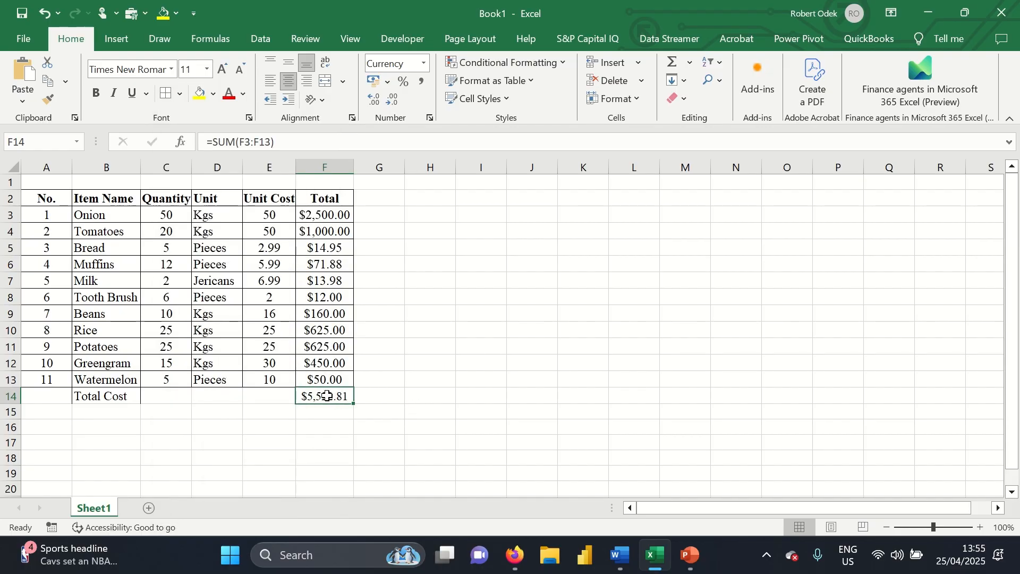
click(181, 96)
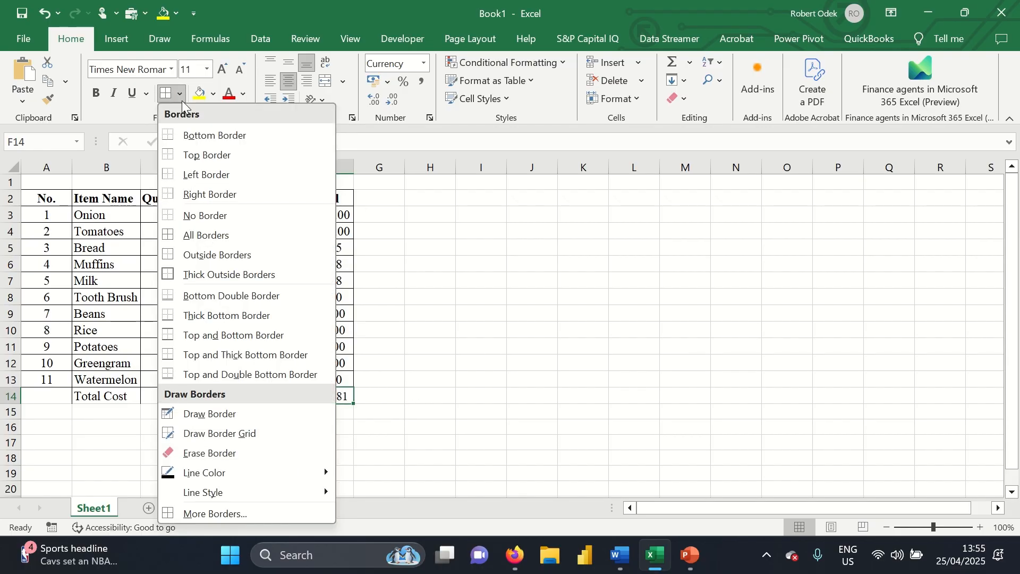
click(443, 373)
click(546, 413)
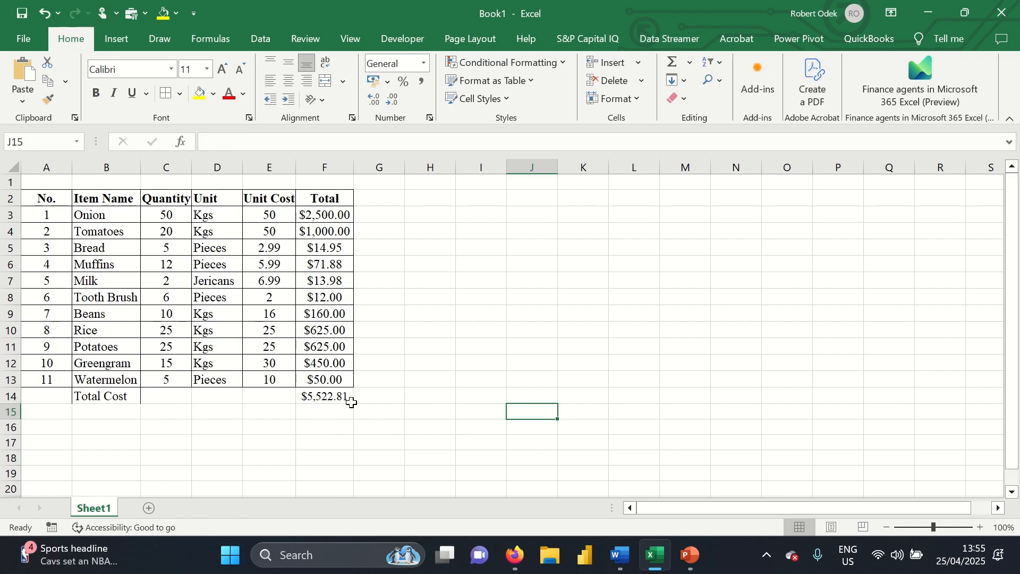
click(332, 398)
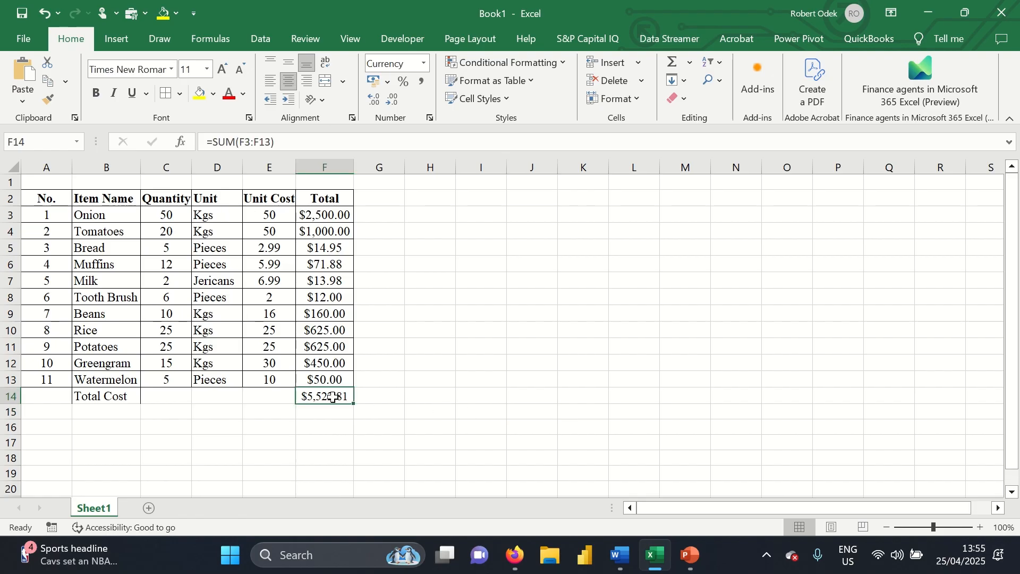
click(180, 94)
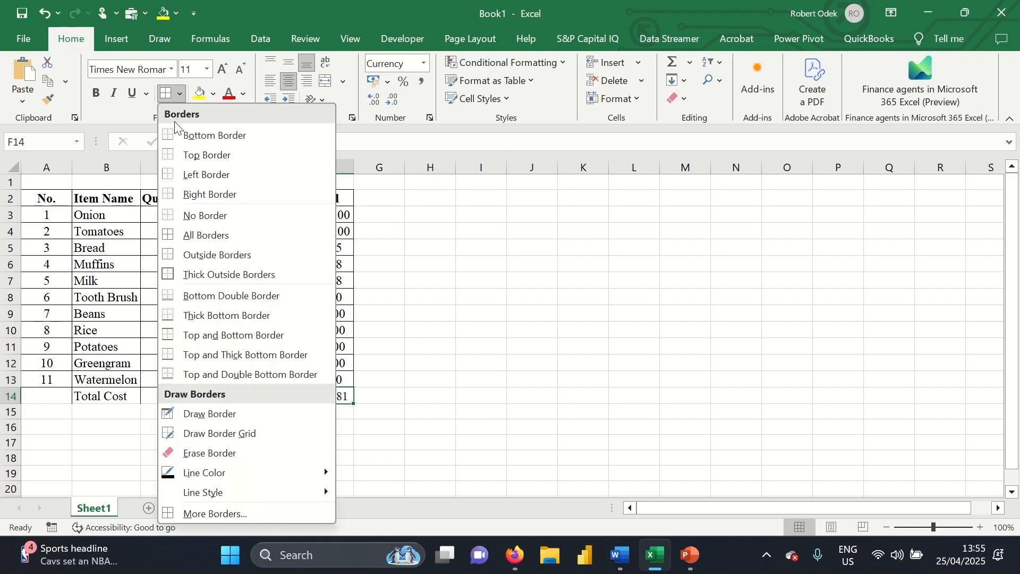
double_click(220, 295)
Make the Total Cost row B14:F14 bold
click(464, 386)
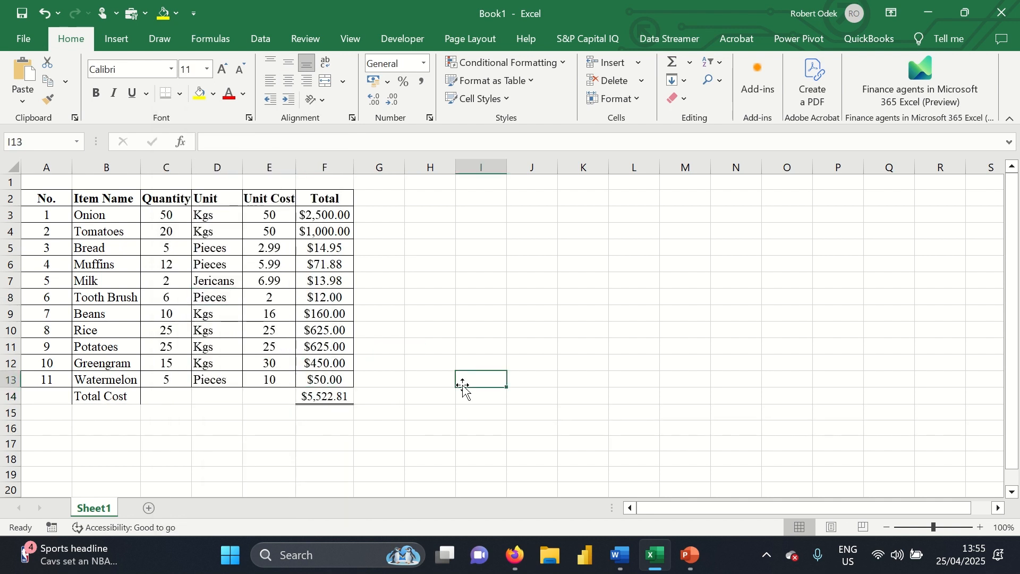
drag(332, 395, 106, 398)
key(ctrl+b)
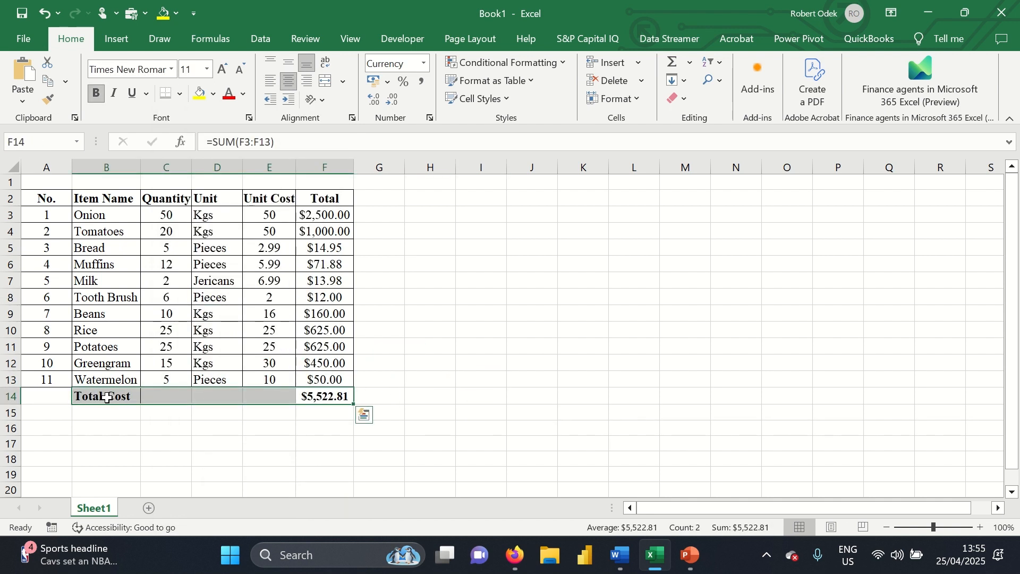
Widen the Total column F slightly
click(414, 376)
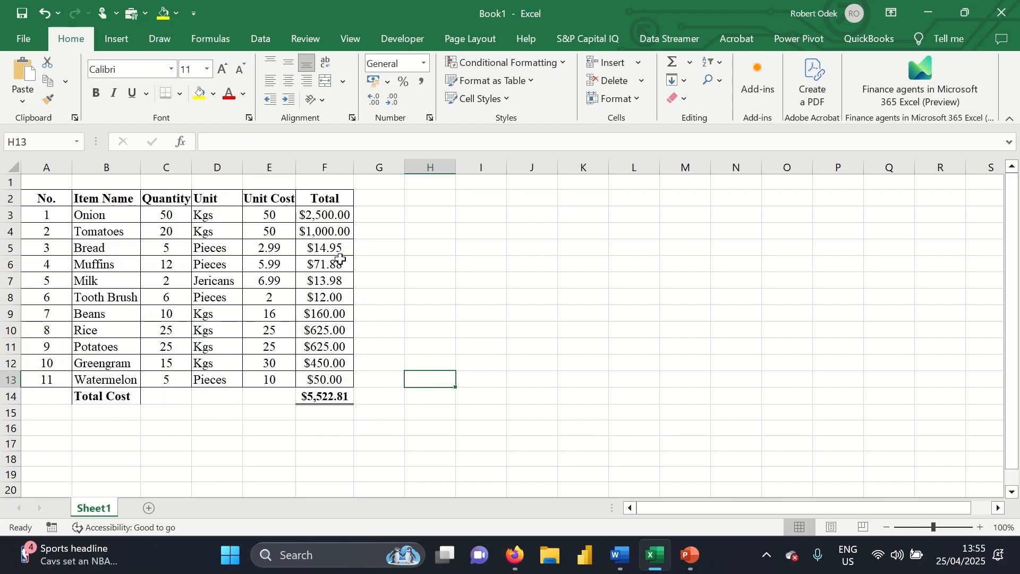
drag(294, 164, 298, 163)
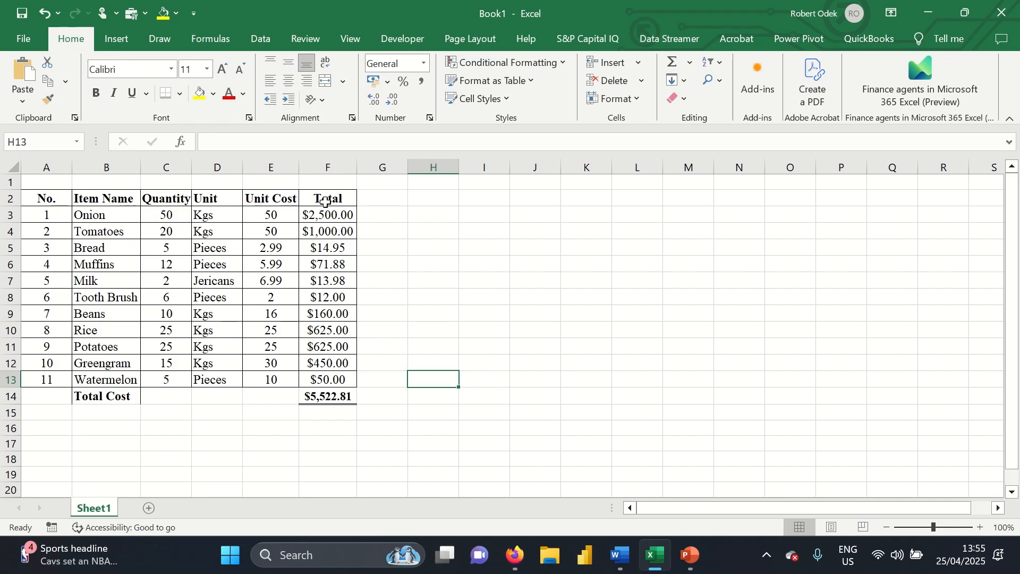
click(332, 399)
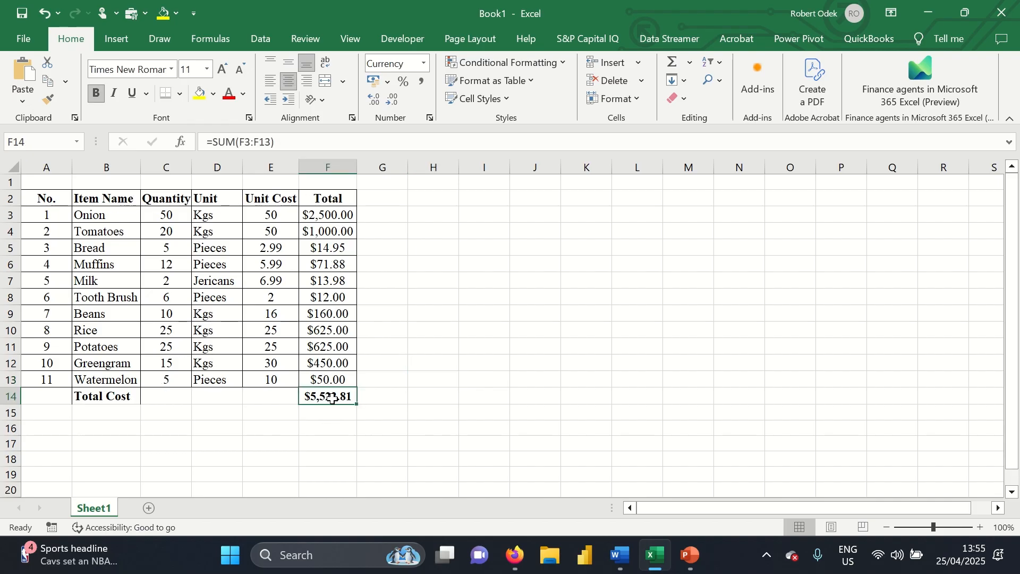
Remove all borders from the label cells A14:B14
click(135, 398)
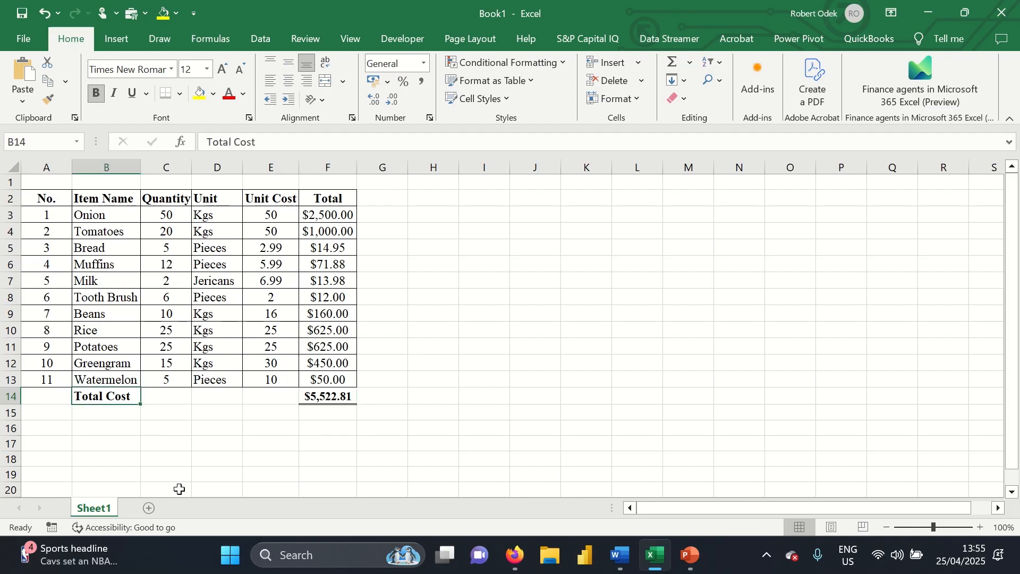
click(33, 396)
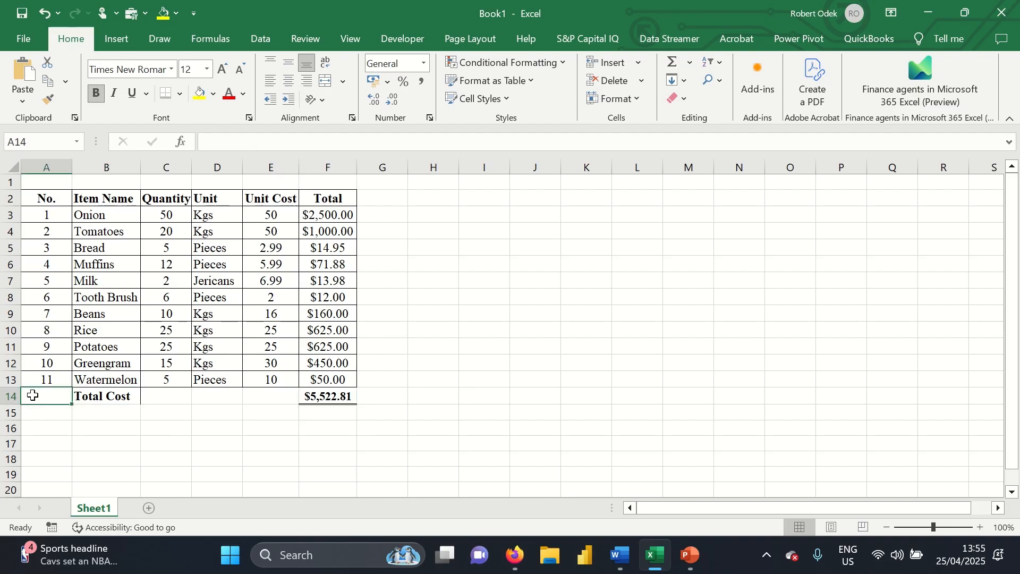
drag(42, 395, 133, 395)
click(95, 463)
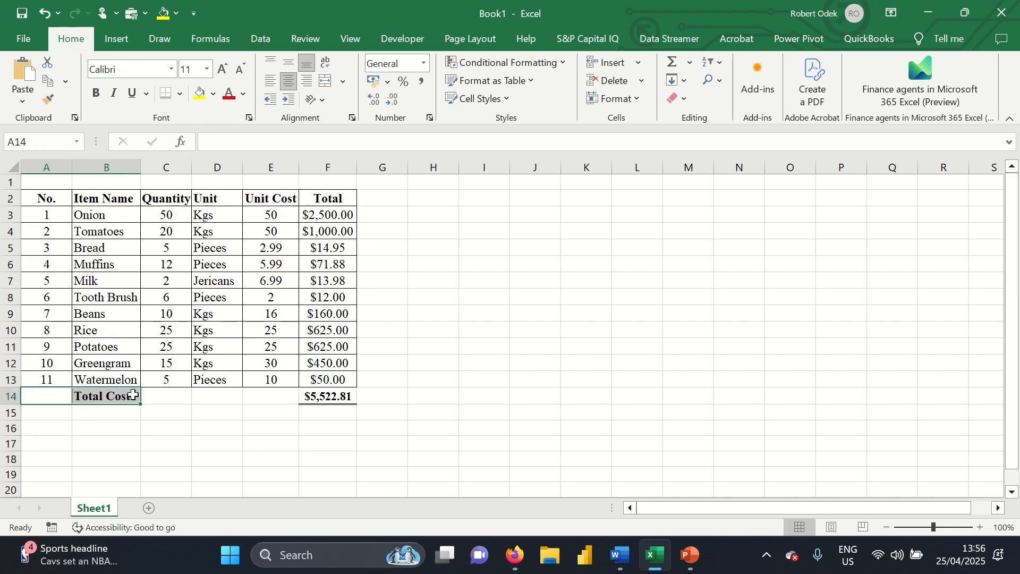
click(181, 100)
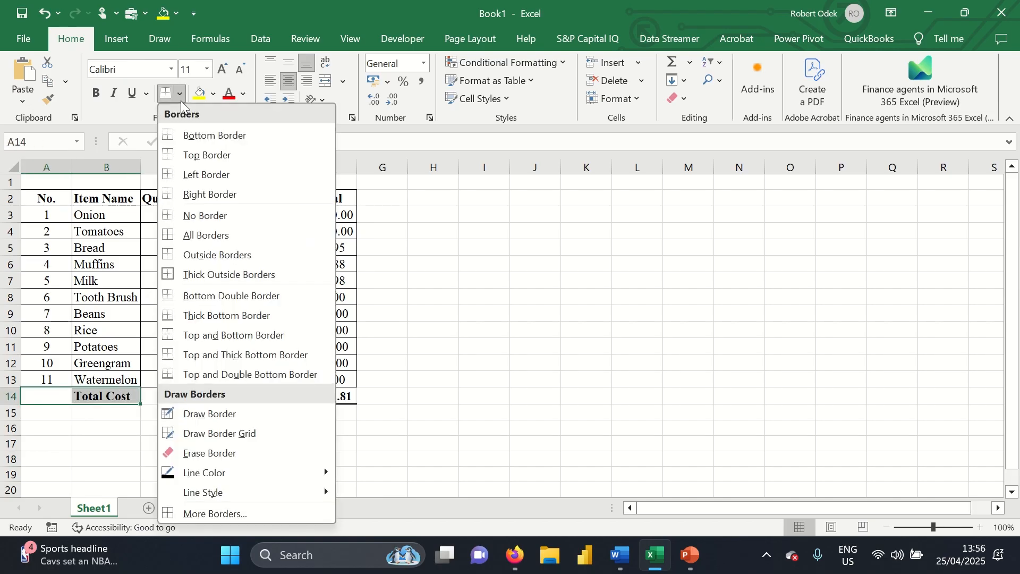
click(209, 217)
click(109, 343)
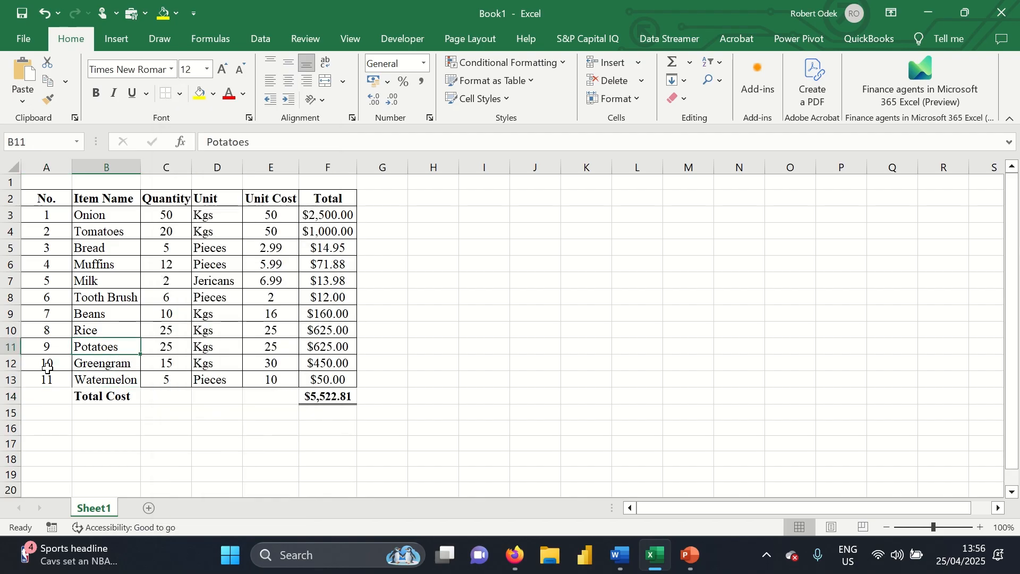
Add a bottom border under cells A13:B13
drag(32, 373, 107, 380)
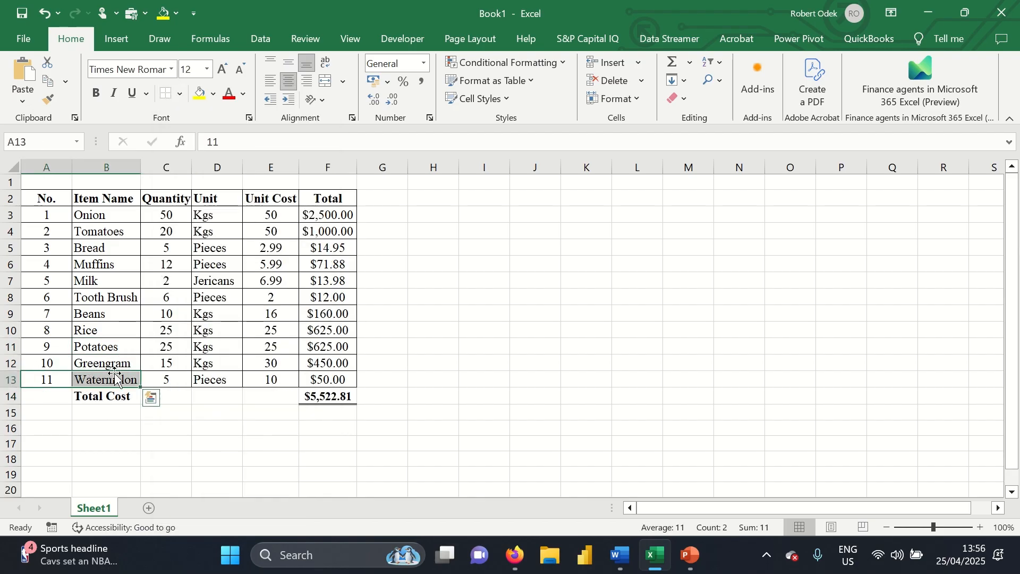
click(181, 94)
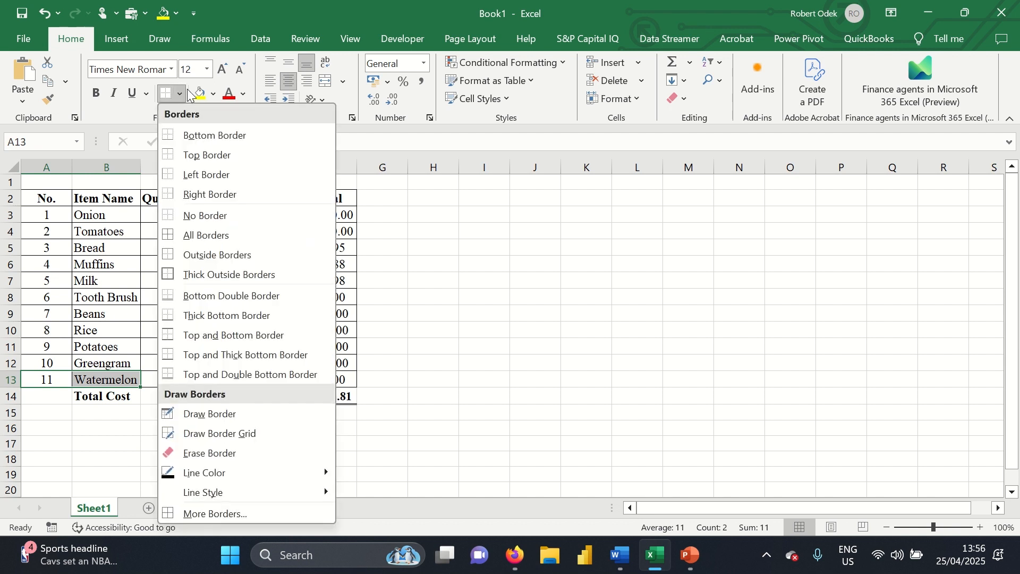
click(192, 133)
click(425, 352)
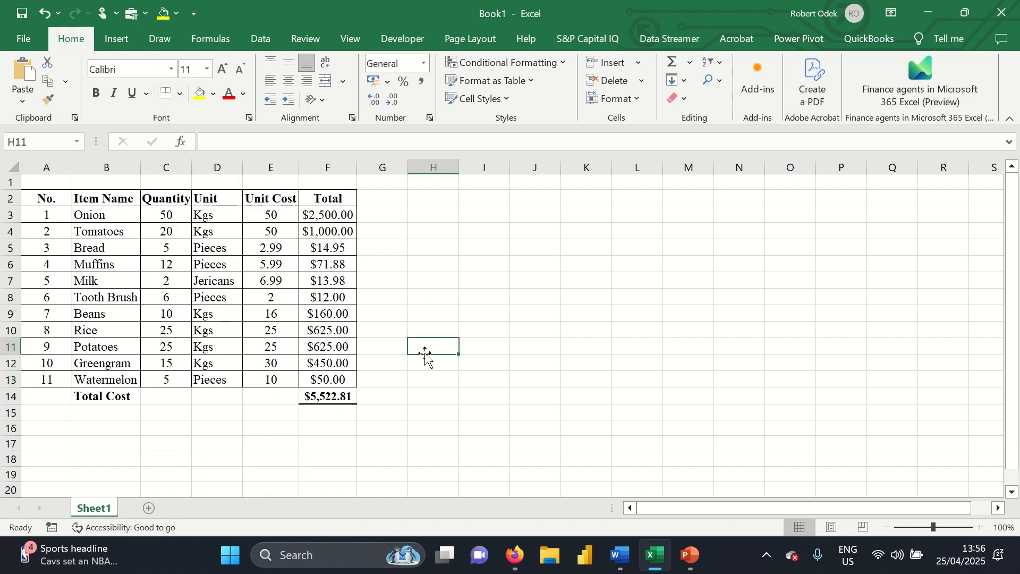
click(8, 183)
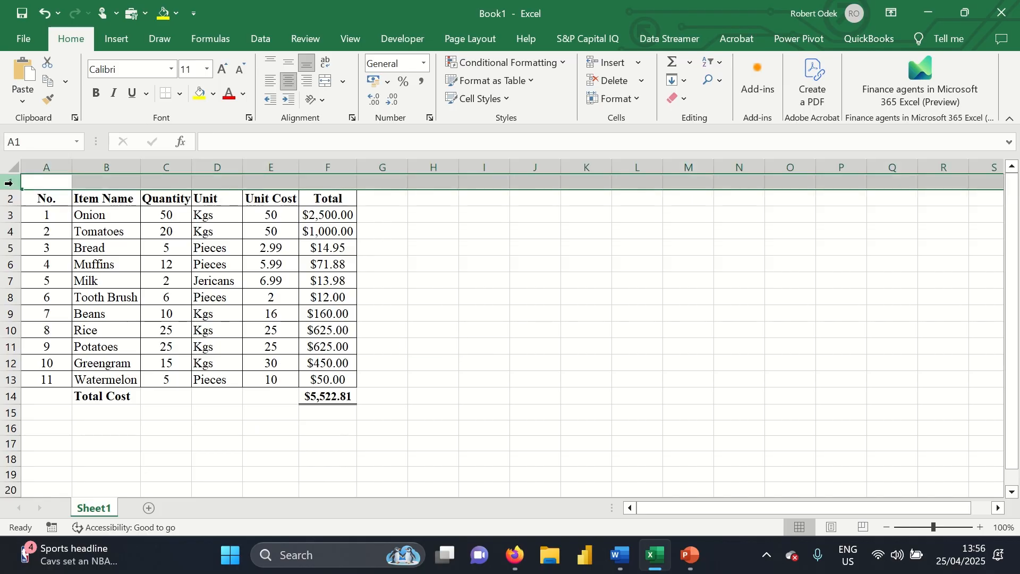
Insert two blank rows above the table
click(463, 311)
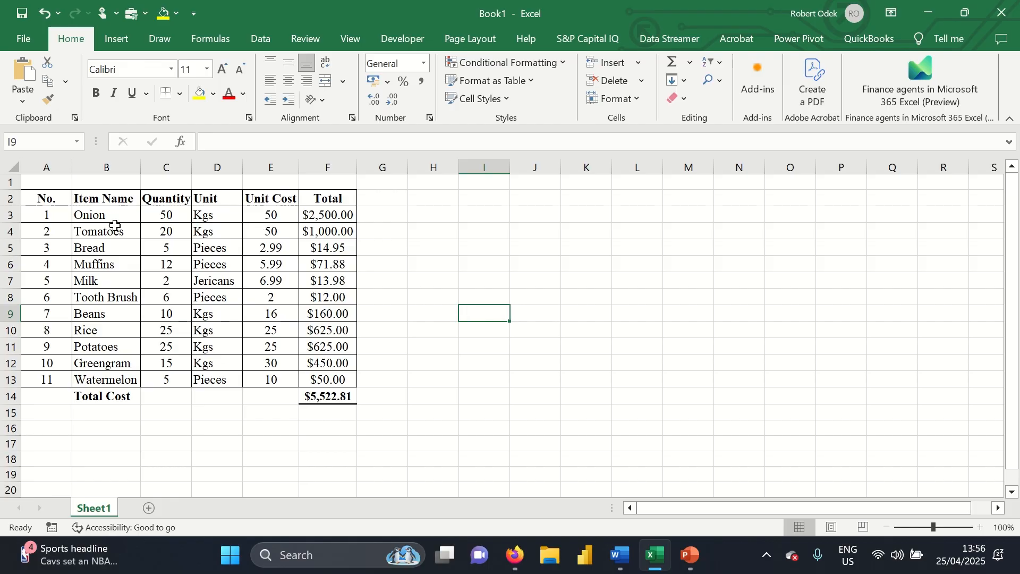
click(6, 183)
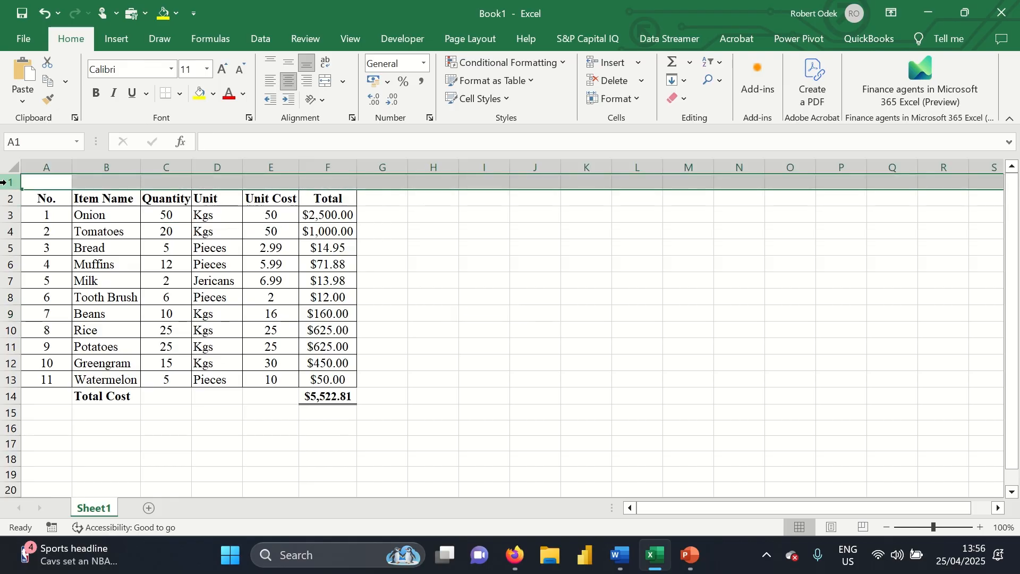
right_click(6, 183)
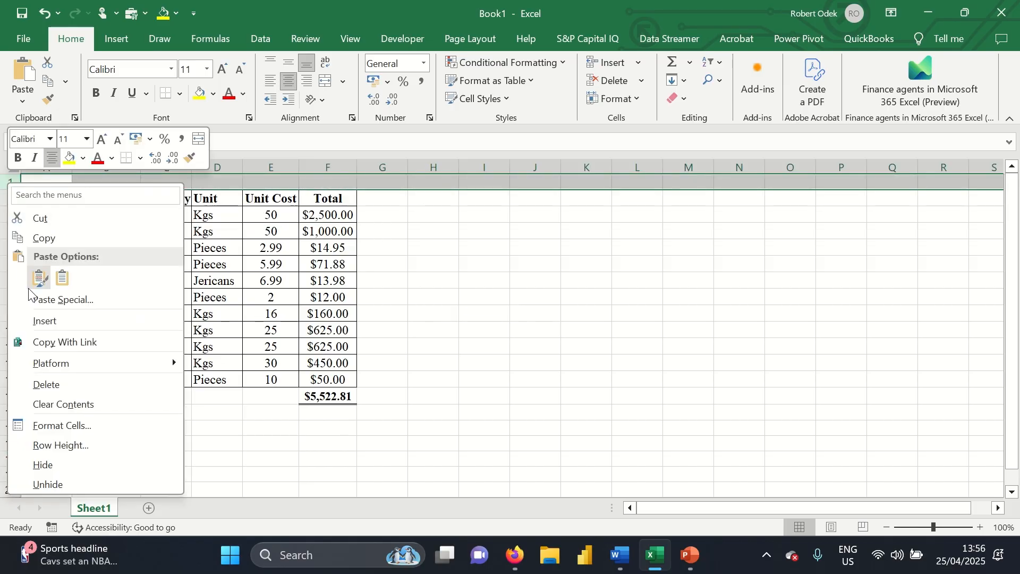
click(56, 321)
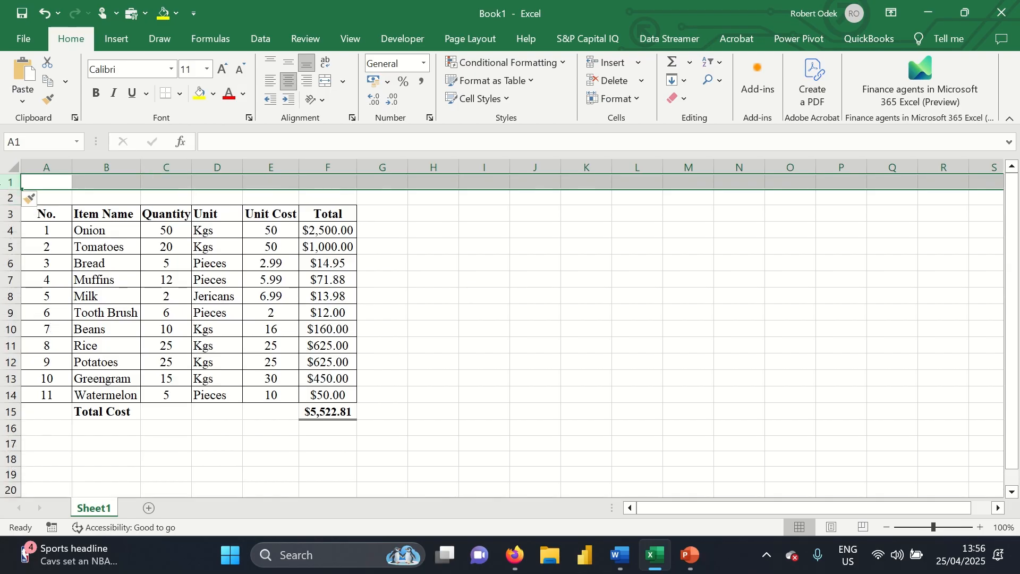
right_click(8, 184)
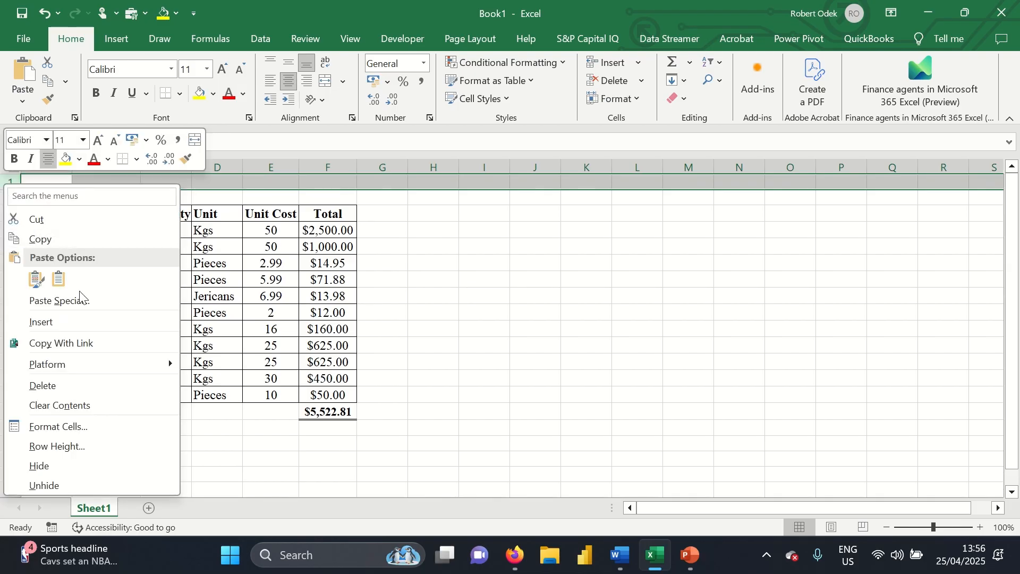
click(49, 325)
Insert a blank column A to the left of the table
click(43, 162)
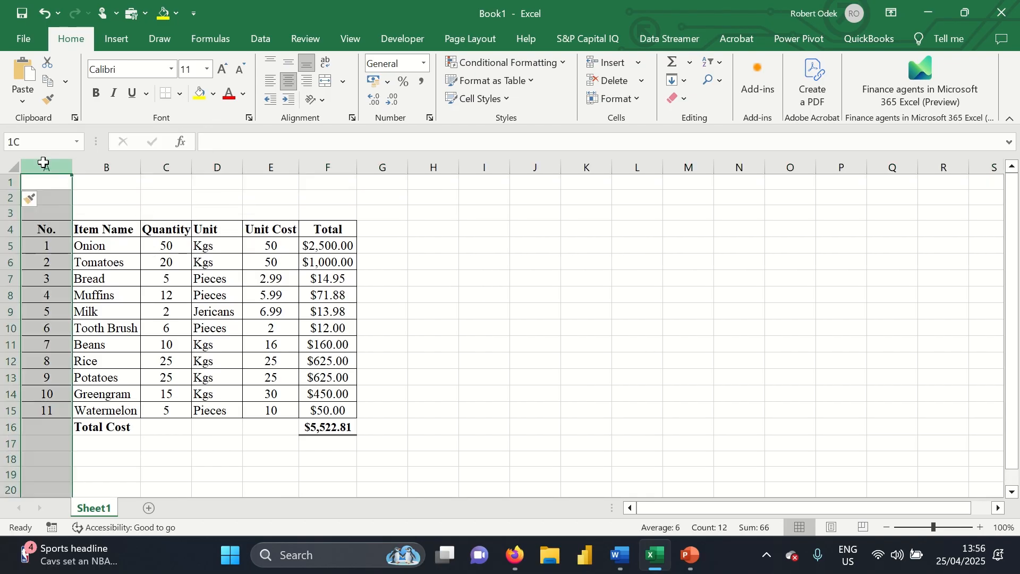
right_click(43, 162)
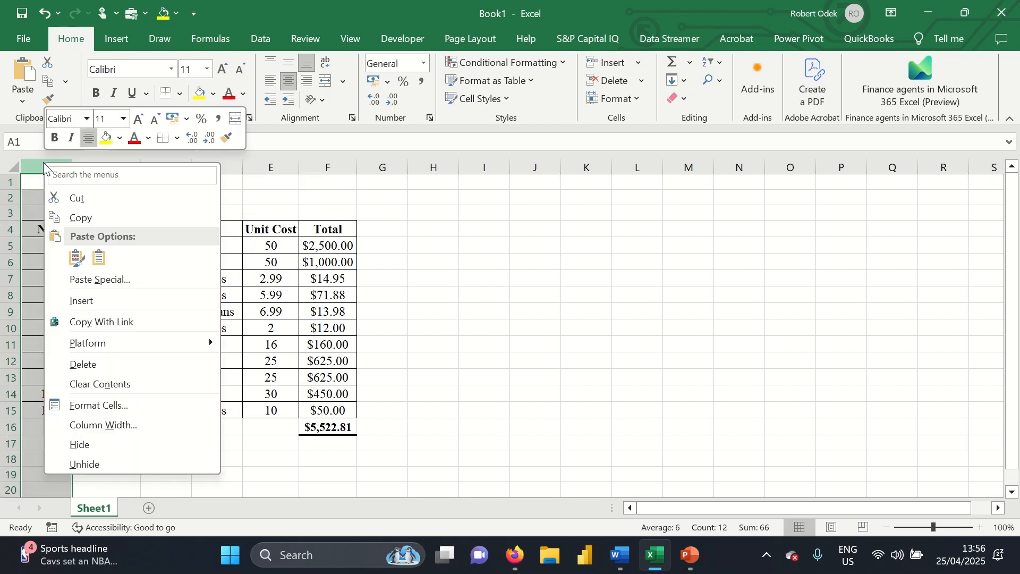
click(82, 302)
click(119, 211)
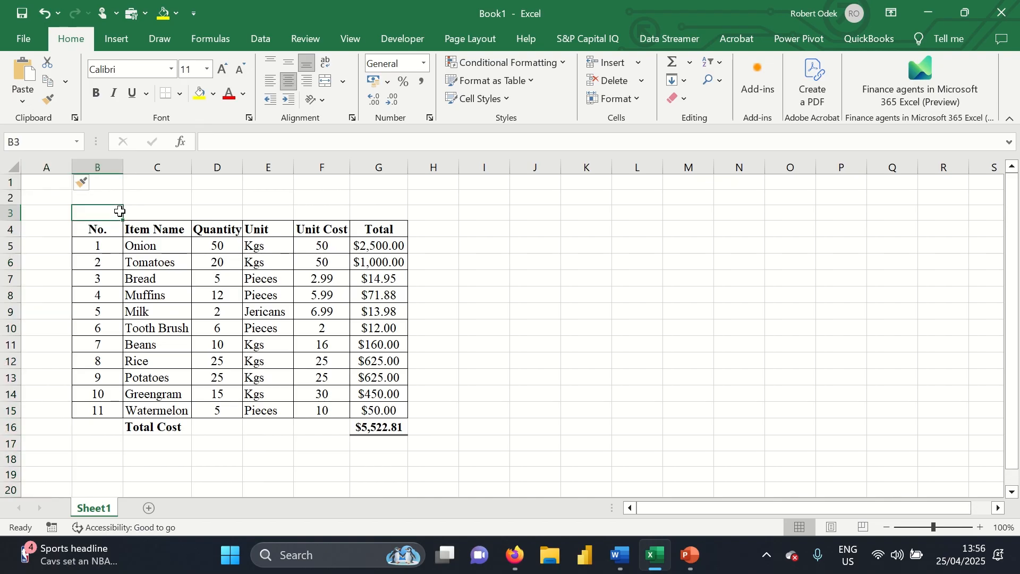
Type the title 'Grocery List' in B3, undoing a copied format
text(Gro)
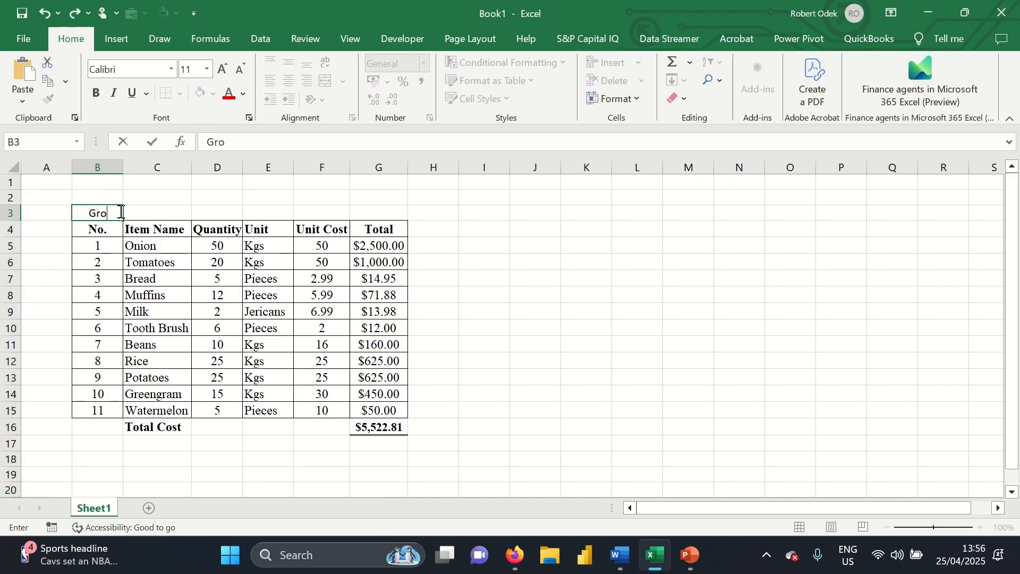
text(cery List)
click(532, 260)
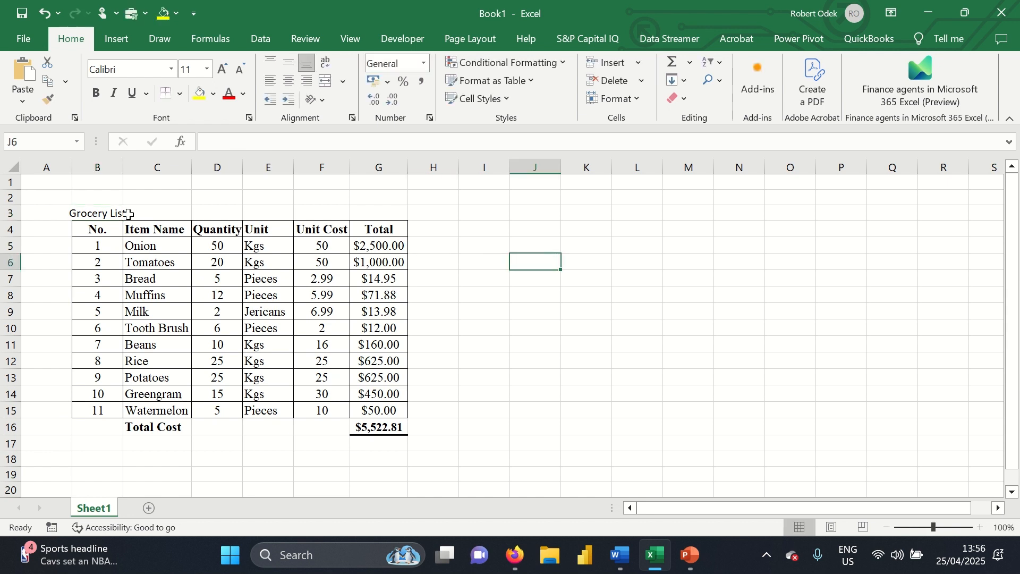
click(144, 253)
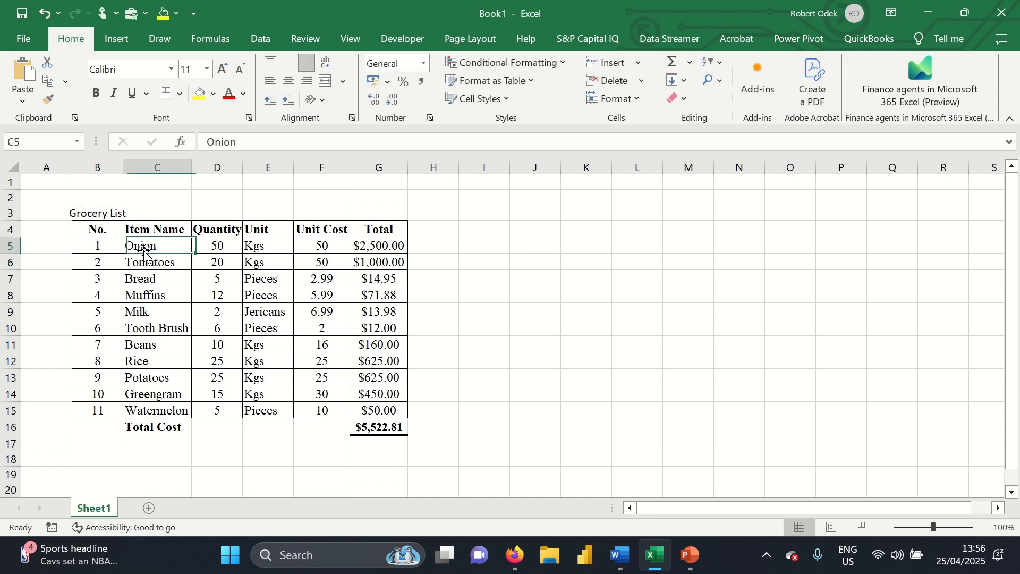
click(49, 100)
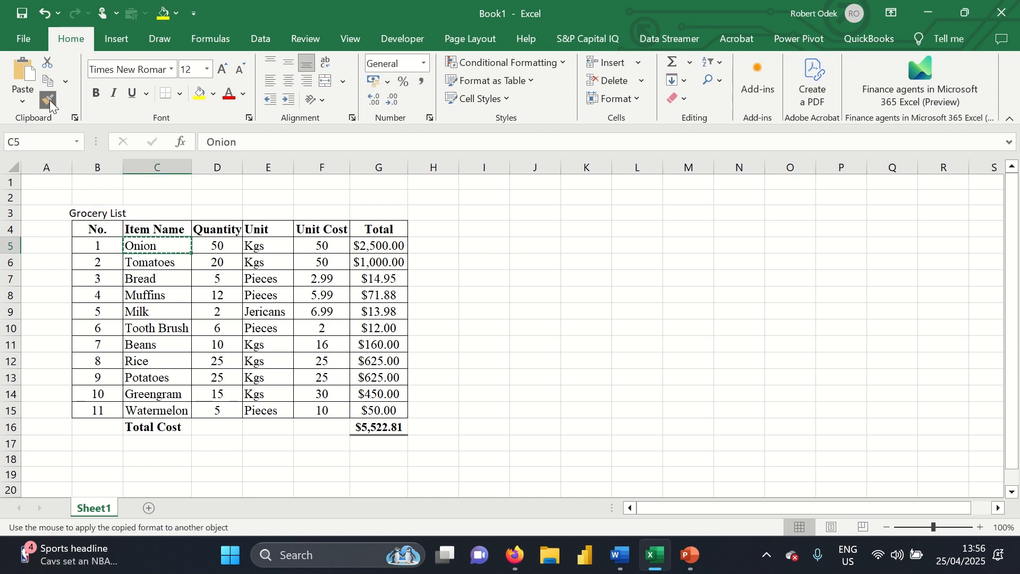
click(97, 212)
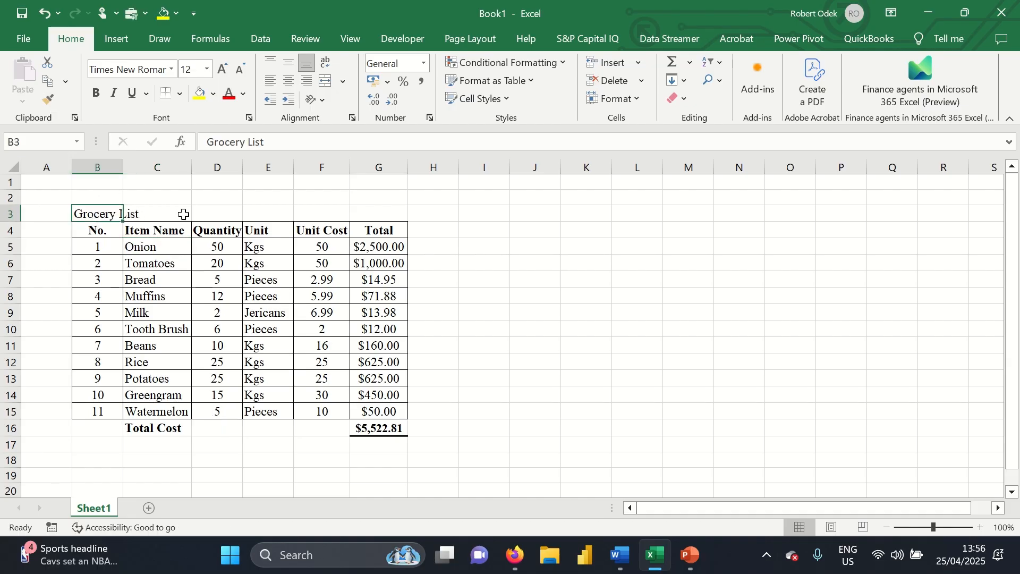
click(145, 250)
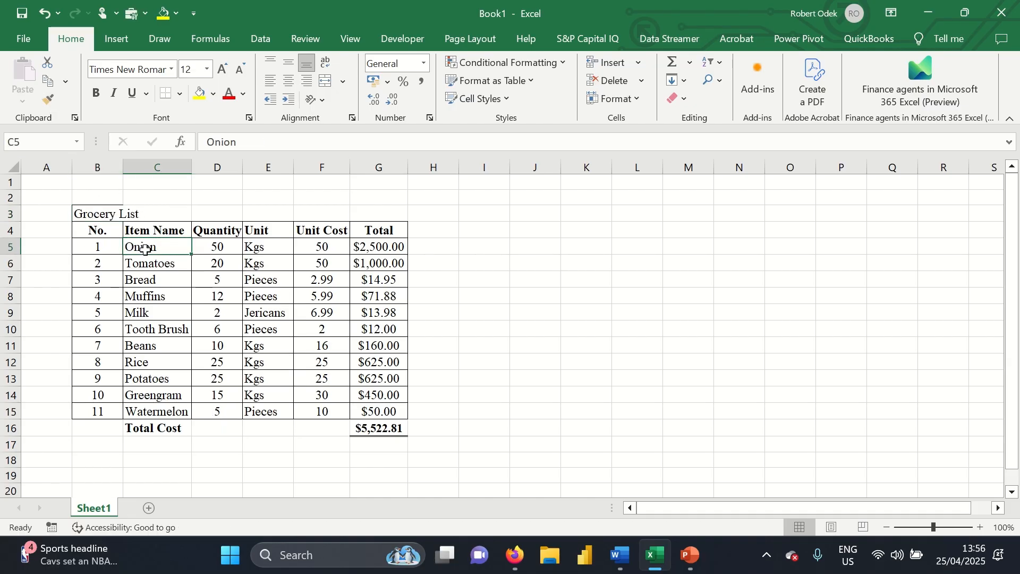
click(106, 212)
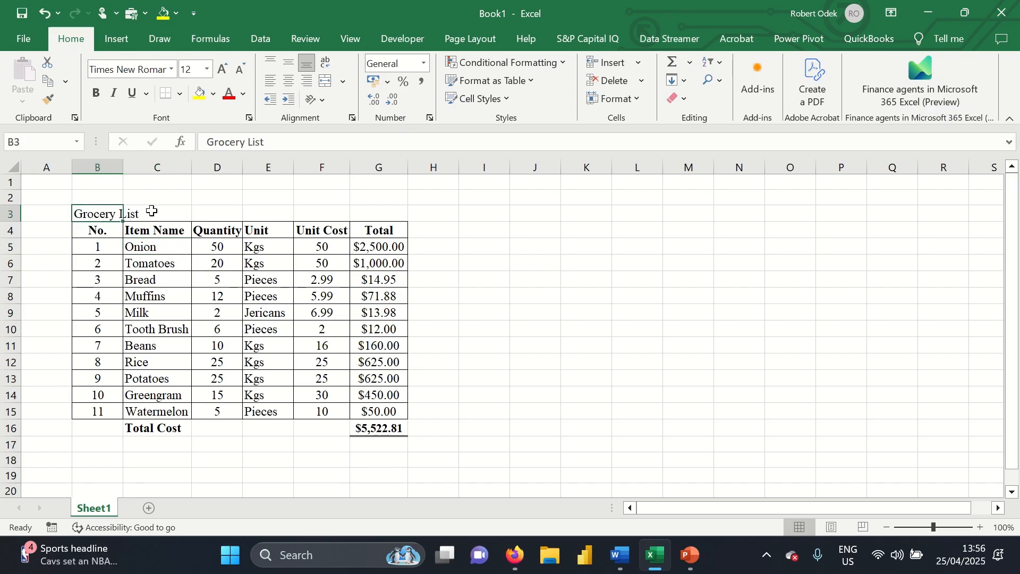
key(ctrl+z)
click(169, 197)
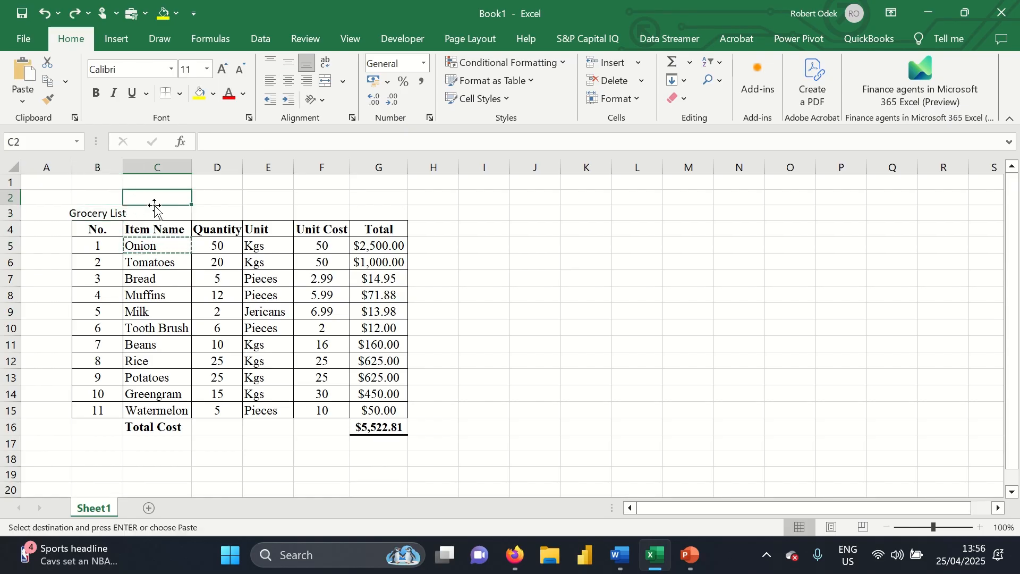
click(115, 213)
Set the title to bold 12-point Times New Roman and select B3:G3
click(171, 70)
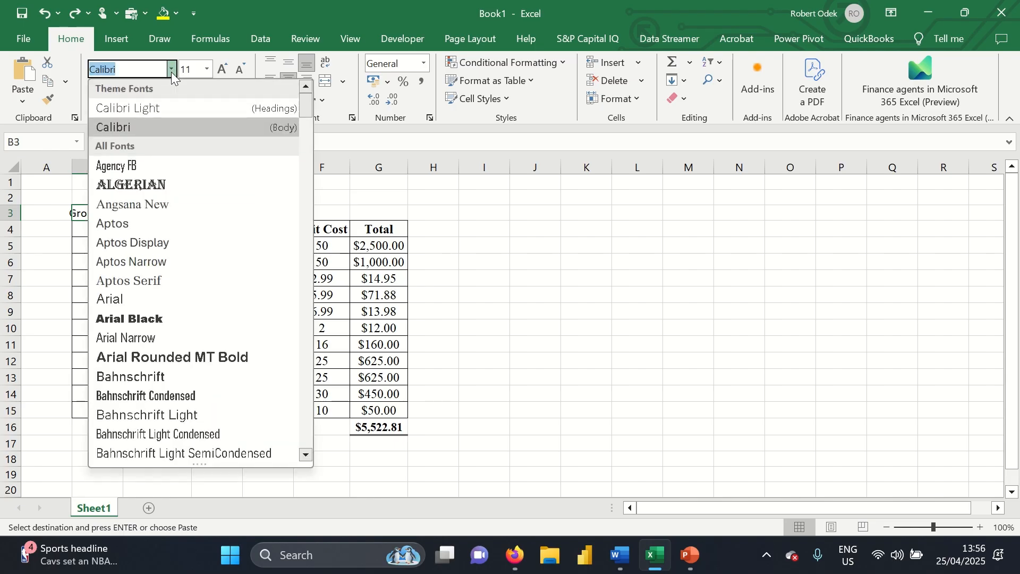
text(Times New Roman)
key(Return)
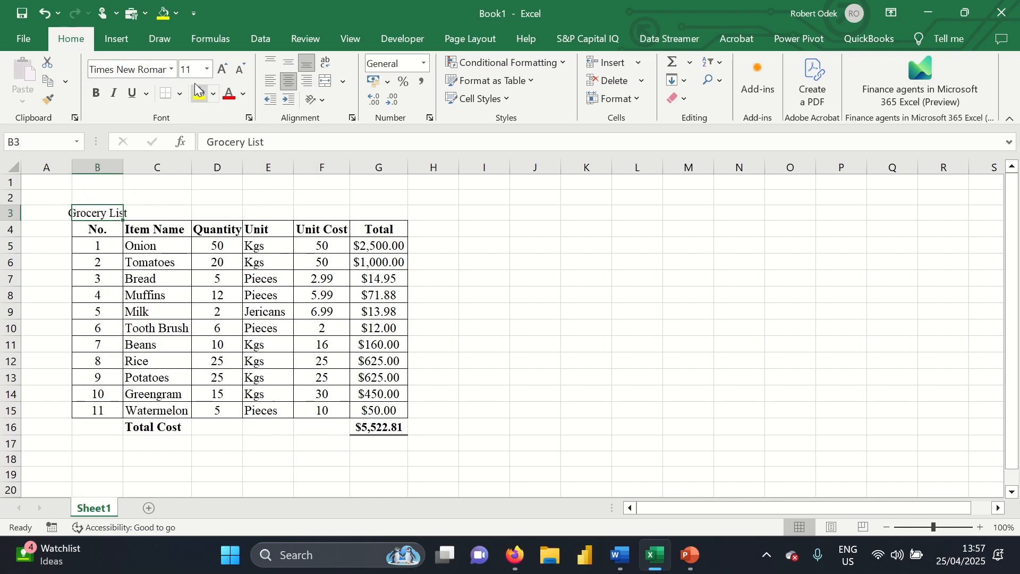
click(222, 69)
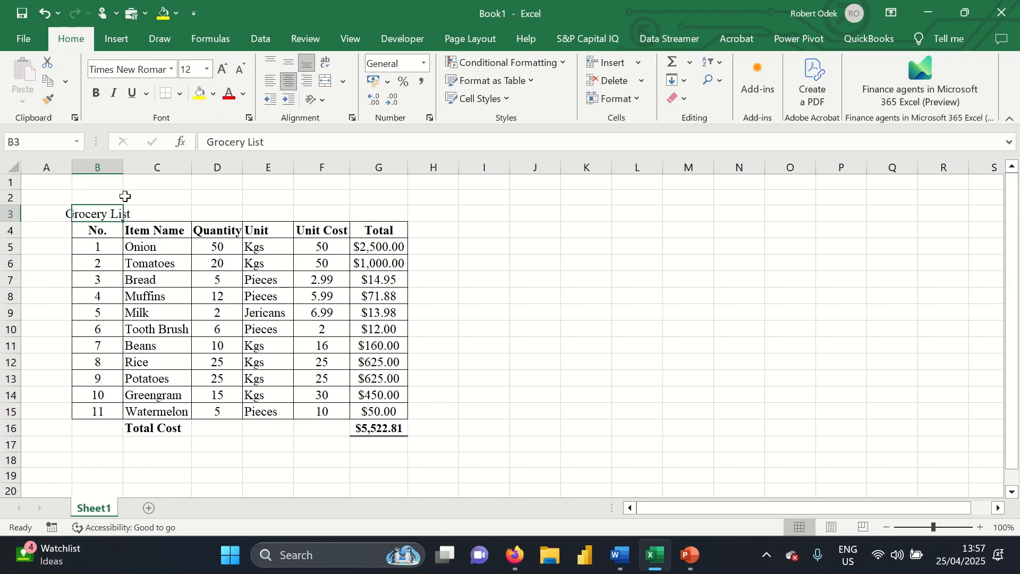
key(ctrl+b)
click(157, 198)
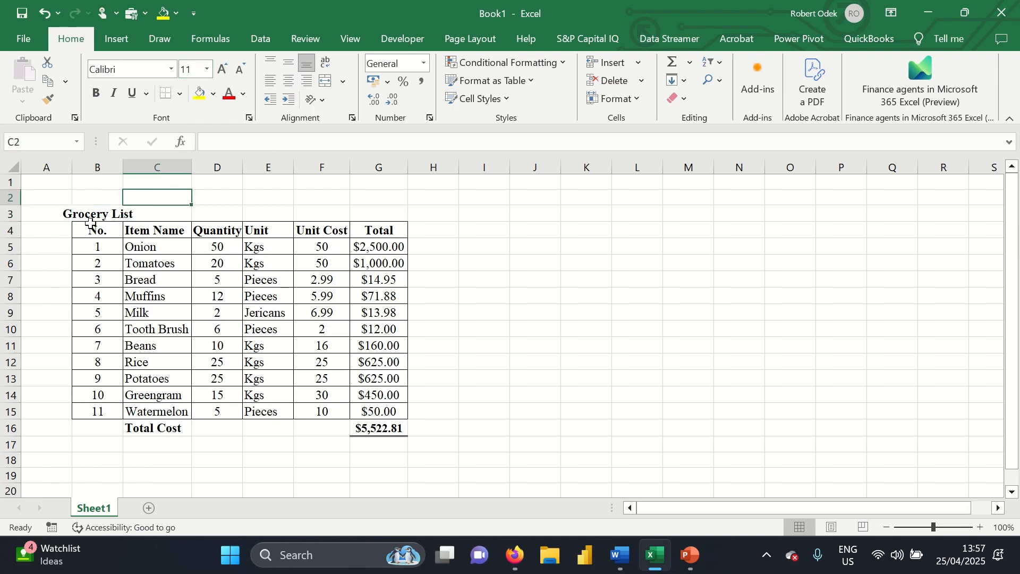
drag(79, 215, 383, 210)
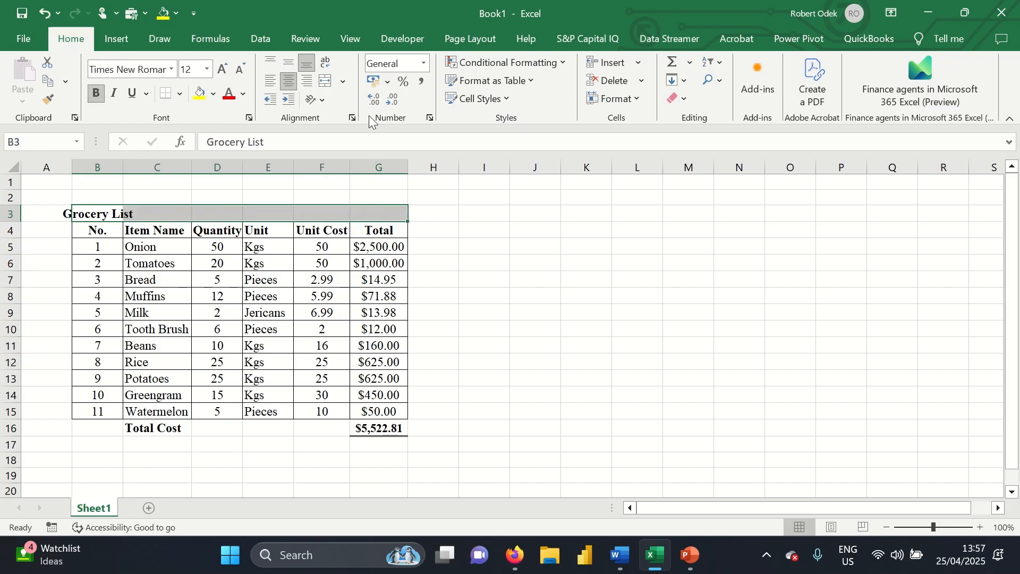
Merge and center B3:G3 so 'Grocery List' sits centered above the table
click(346, 83)
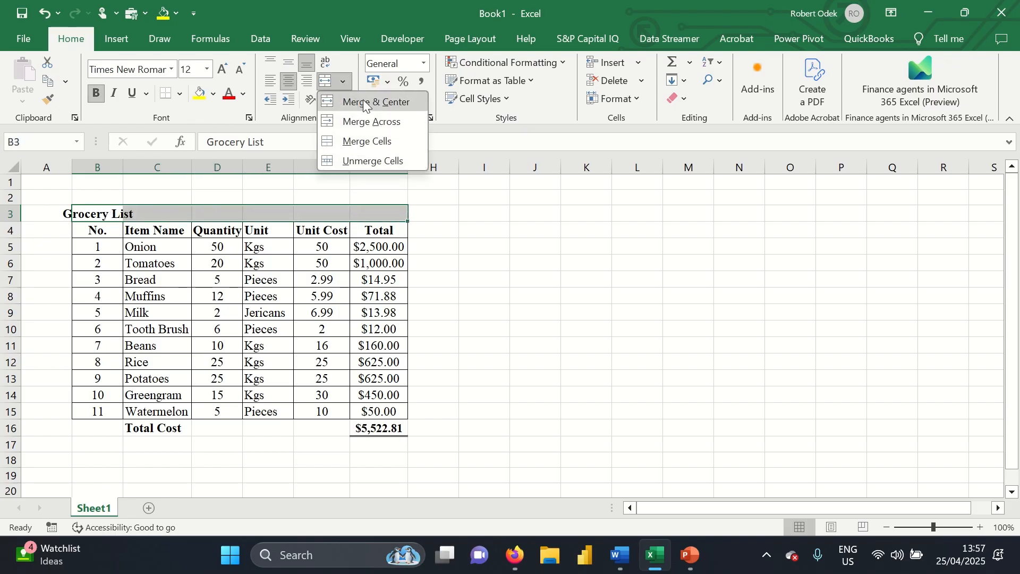
click(364, 102)
click(523, 278)
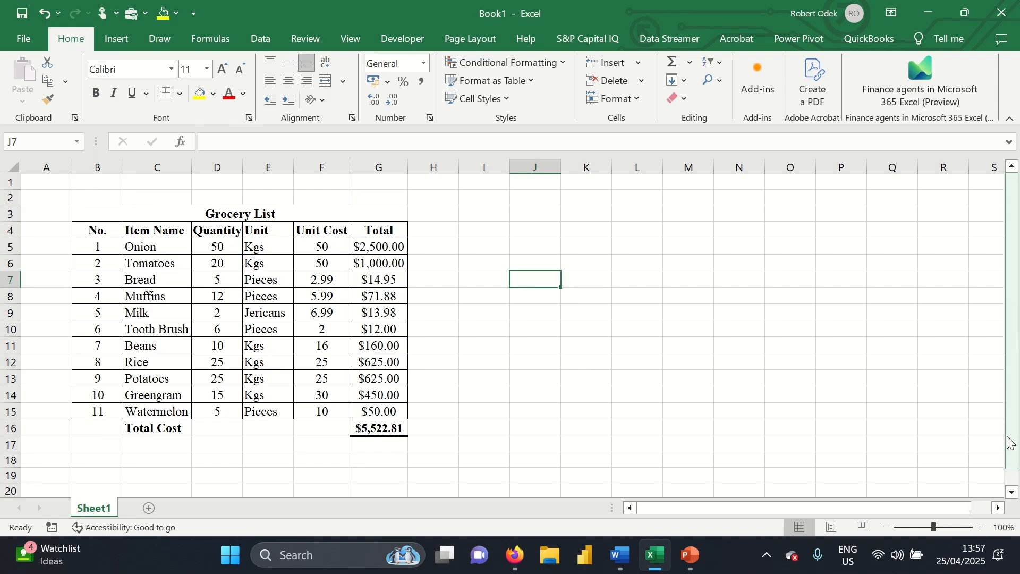
mouse_move(1012, 442)
mouse_down()
mouse_move(1006, 478)
mouse_move(1010, 425)
mouse_up()
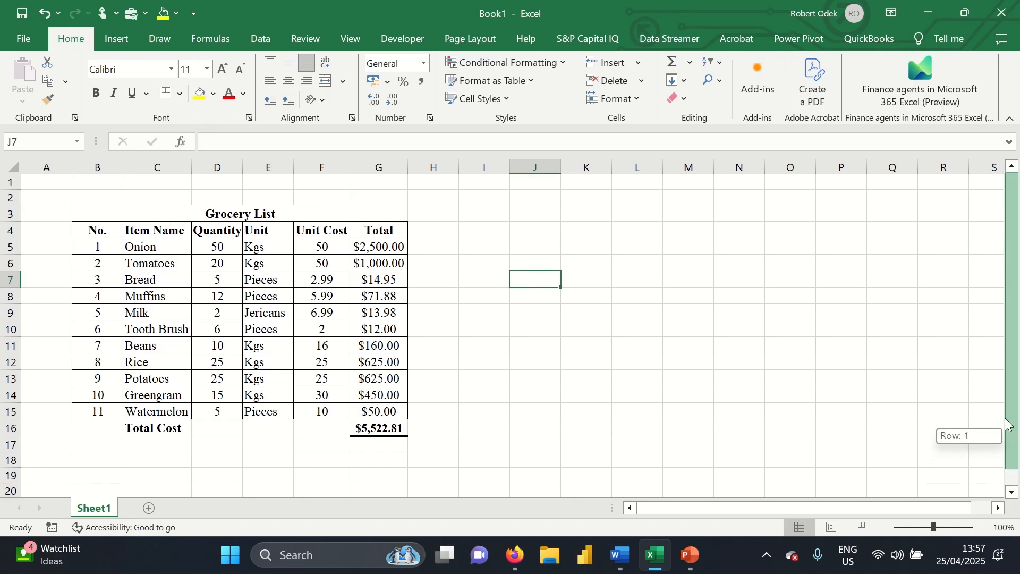
click(456, 392)
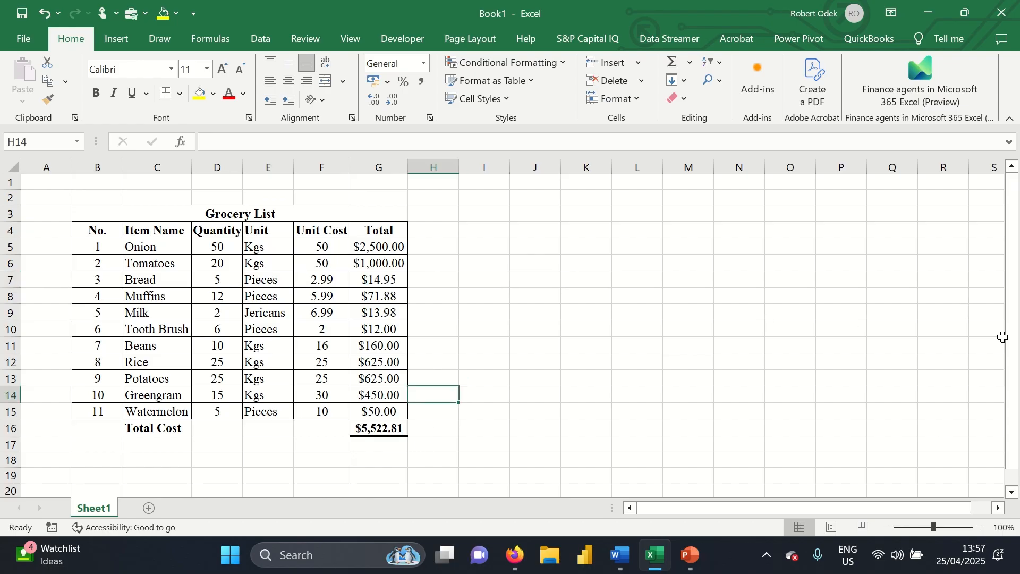